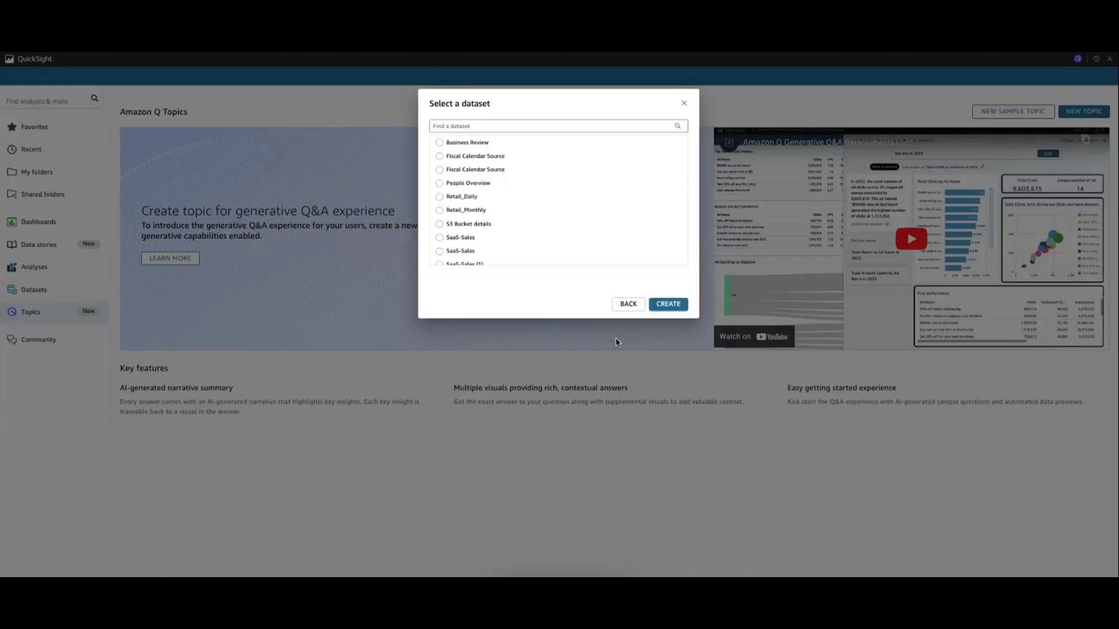
- Create the topic from the Retail_Daily dataset and dismiss the dataset analysis progress dialog
{"action": "left_click", "coordinate": [461, 125]}
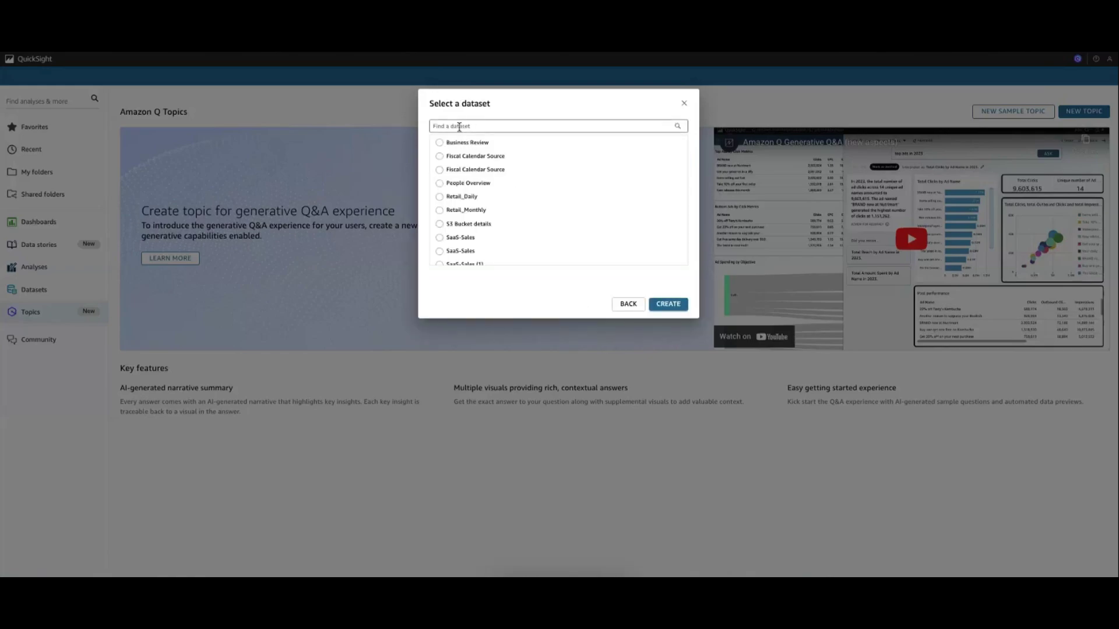
{"action": "type", "text": "ret"}
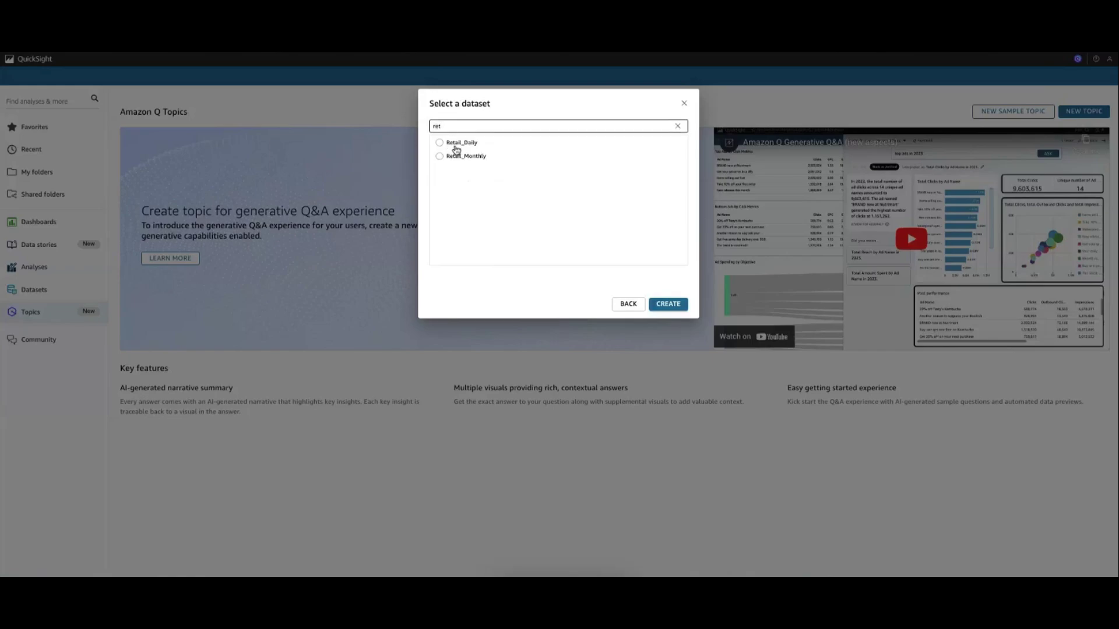
{"action": "left_click", "coordinate": [456, 147]}
{"action": "left_click", "coordinate": [667, 304]}
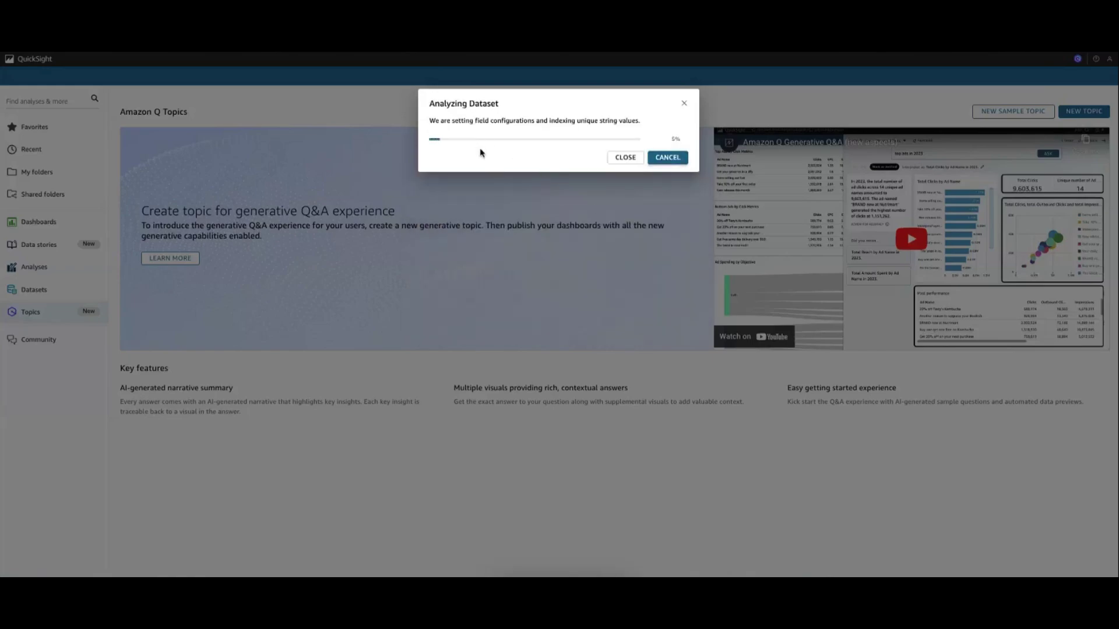
{"action": "key", "text": "Escape"}
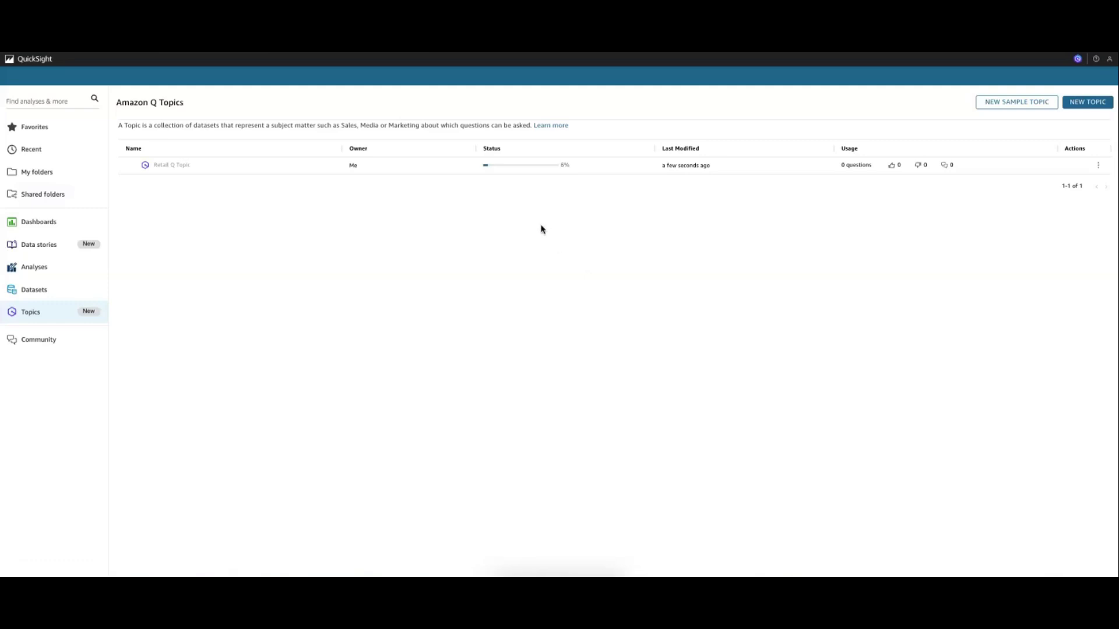
- Open the newly created Retail Q Topic from the list of topics
{"action": "left_click", "coordinate": [544, 166]}
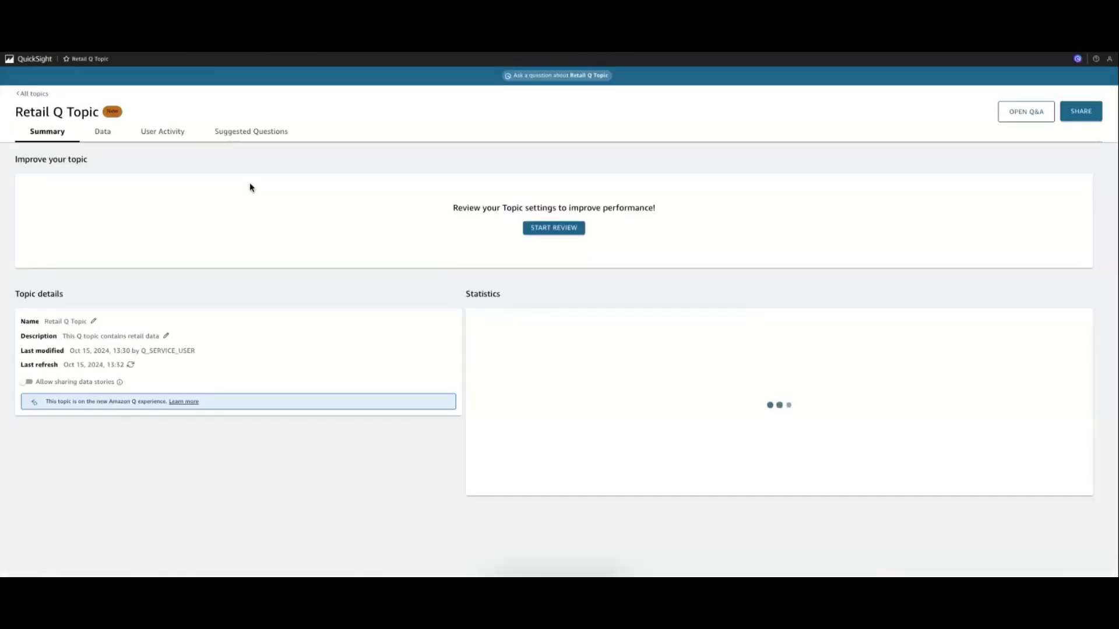
{"action": "left_click", "coordinate": [36, 62]}
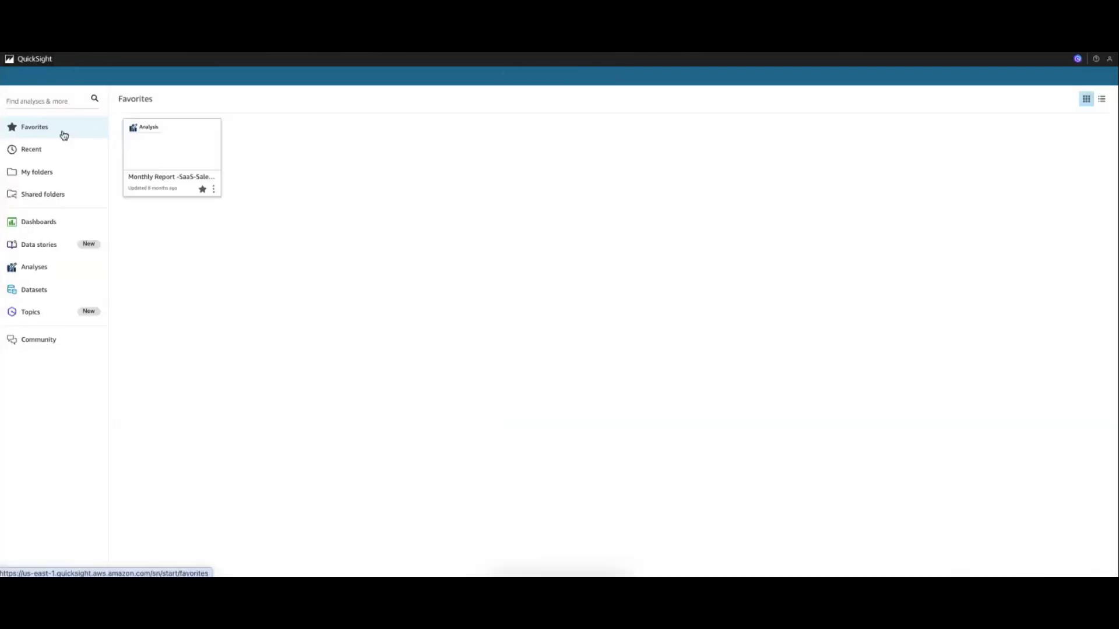
{"action": "left_click", "coordinate": [40, 315]}
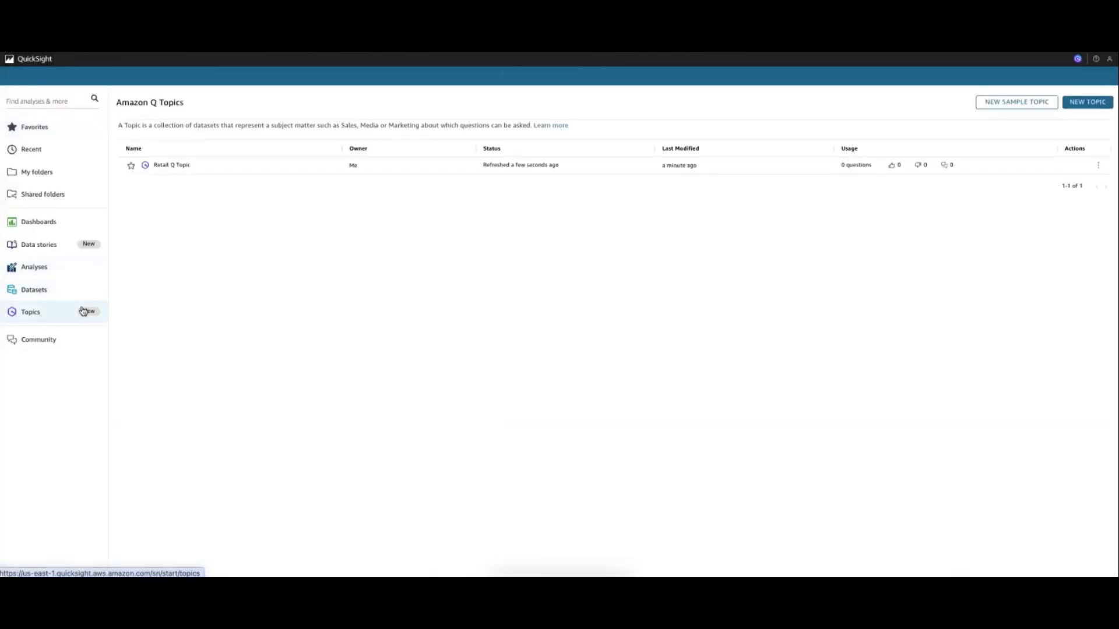
{"action": "left_click", "coordinate": [186, 168]}
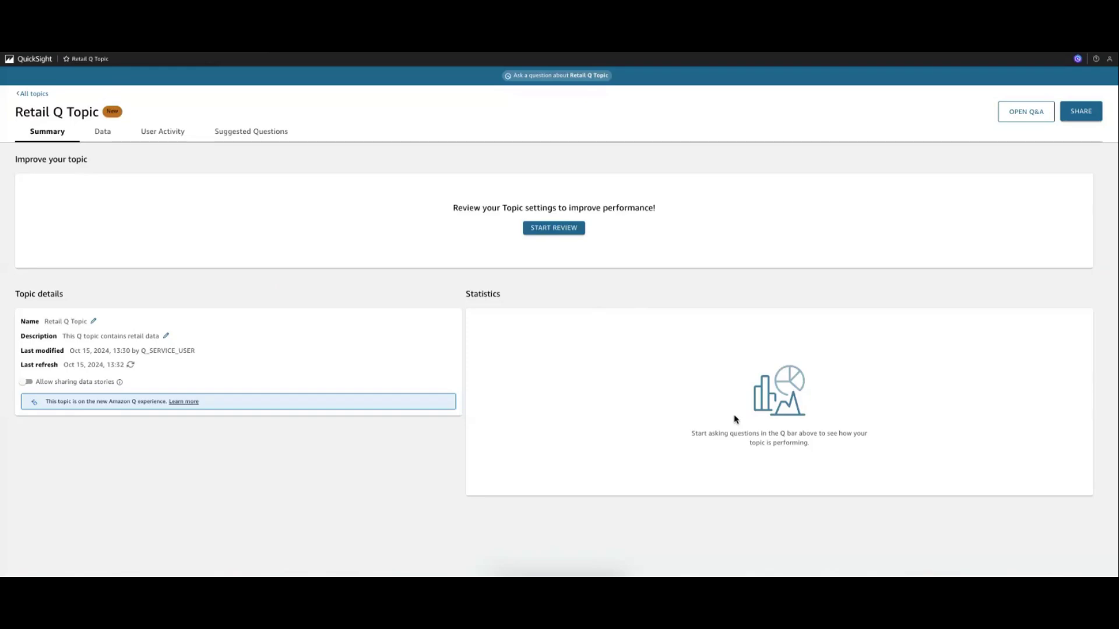
- Review the data fields of Retail Q Topic, dismiss the review suggestion and filter the list to included fields
{"action": "left_click", "coordinate": [103, 133]}
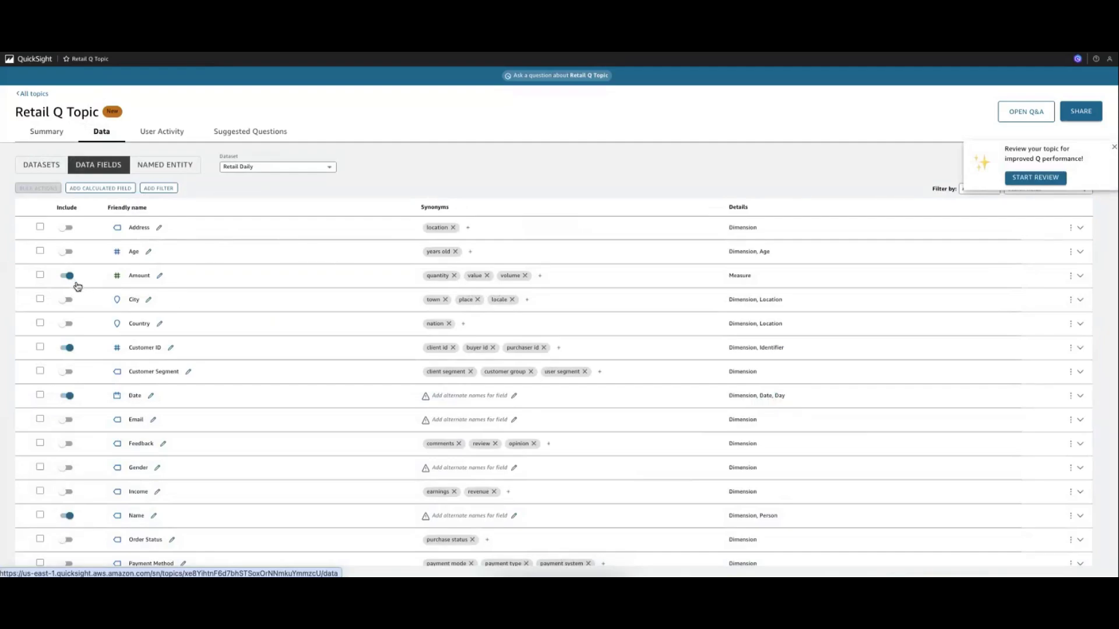
{"action": "scroll", "coordinate": [77, 286], "scroll_direction": "down", "scroll_amount": 3}
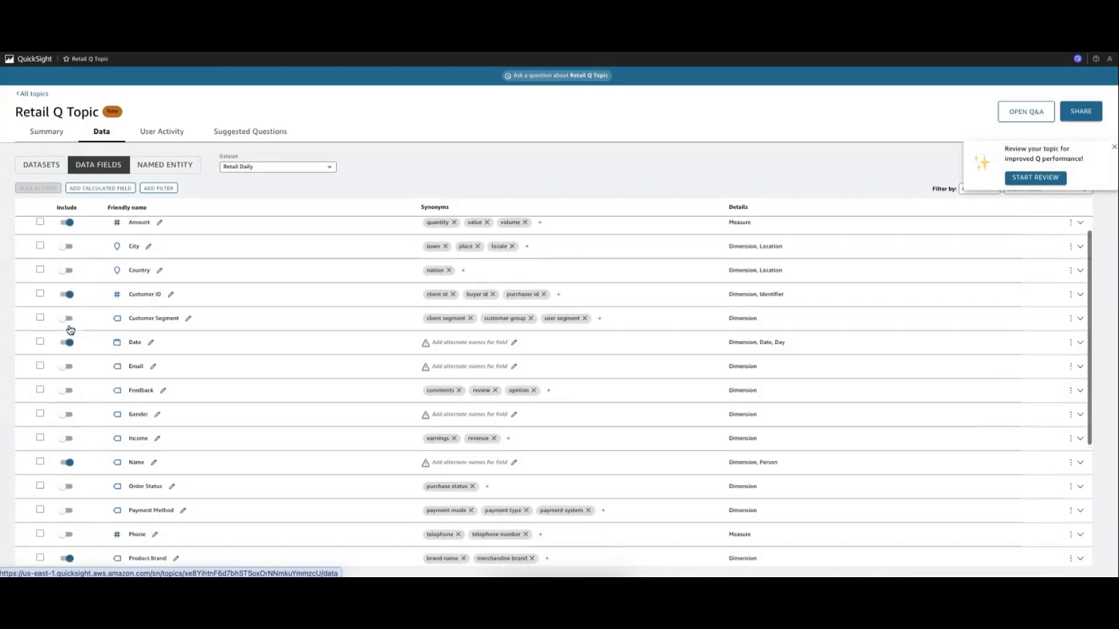
{"action": "scroll", "coordinate": [70, 333], "scroll_direction": "down", "scroll_amount": 10}
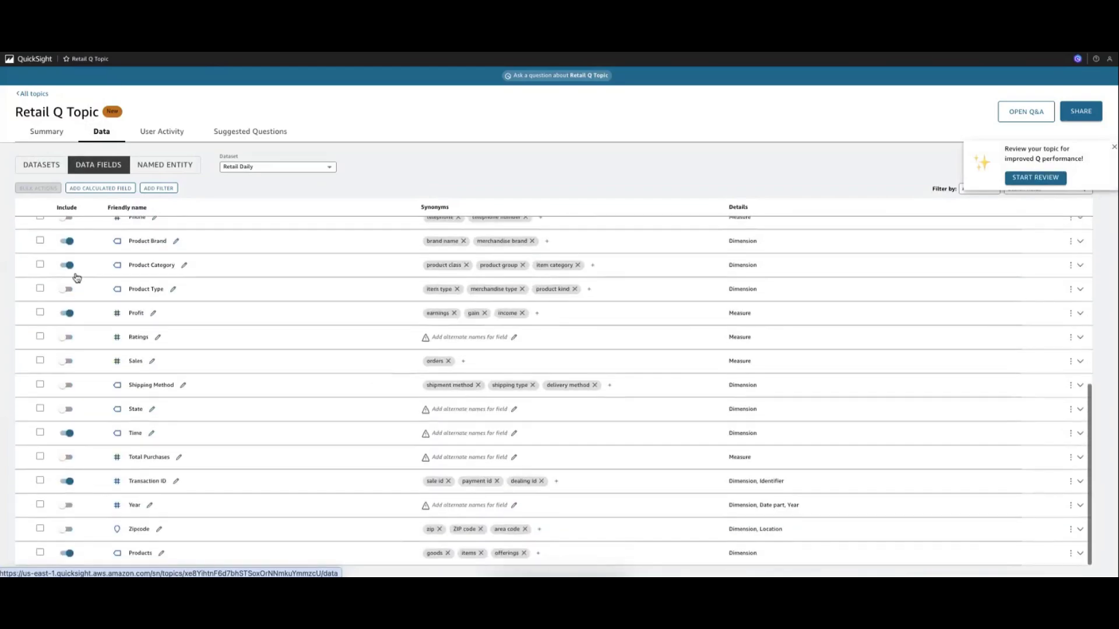
{"action": "scroll", "coordinate": [77, 277], "scroll_direction": "up", "scroll_amount": 15}
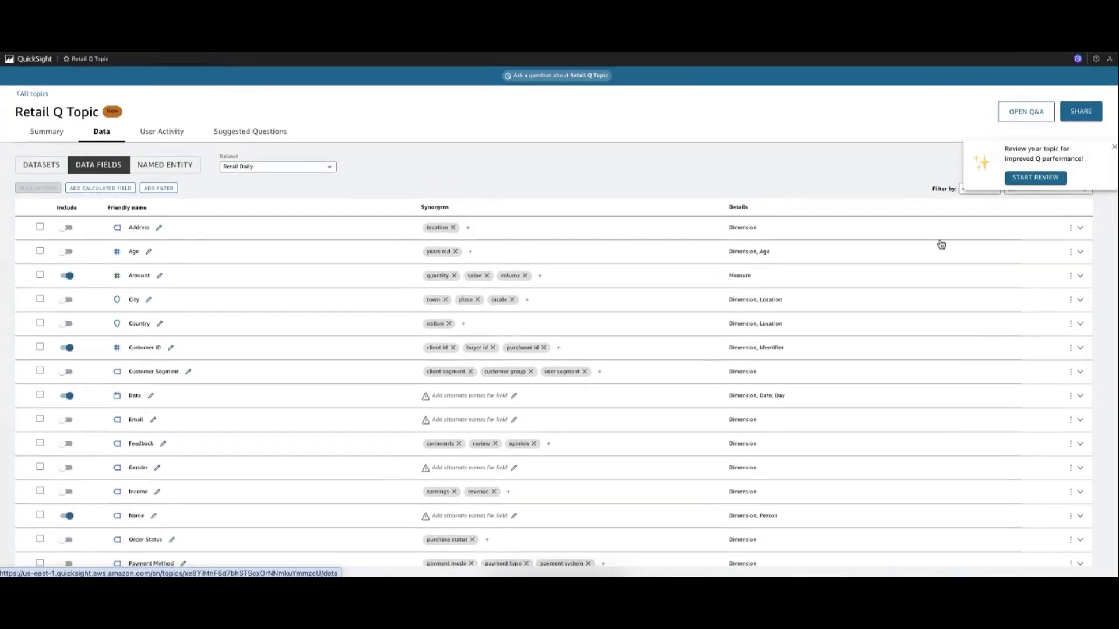
{"action": "left_click", "coordinate": [1113, 148]}
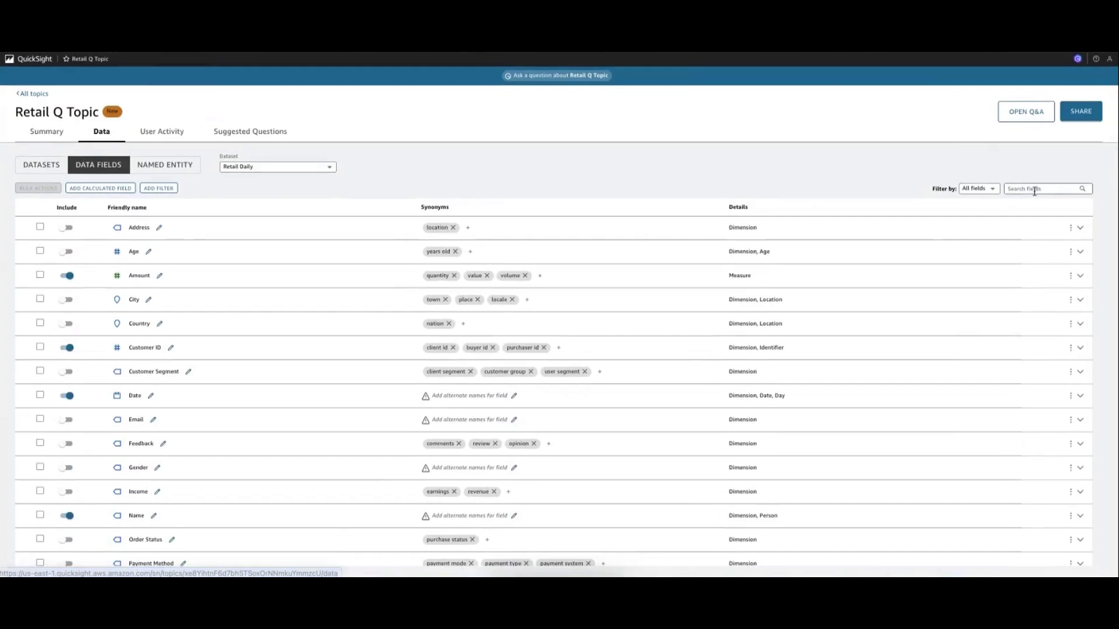
{"action": "left_click", "coordinate": [995, 193]}
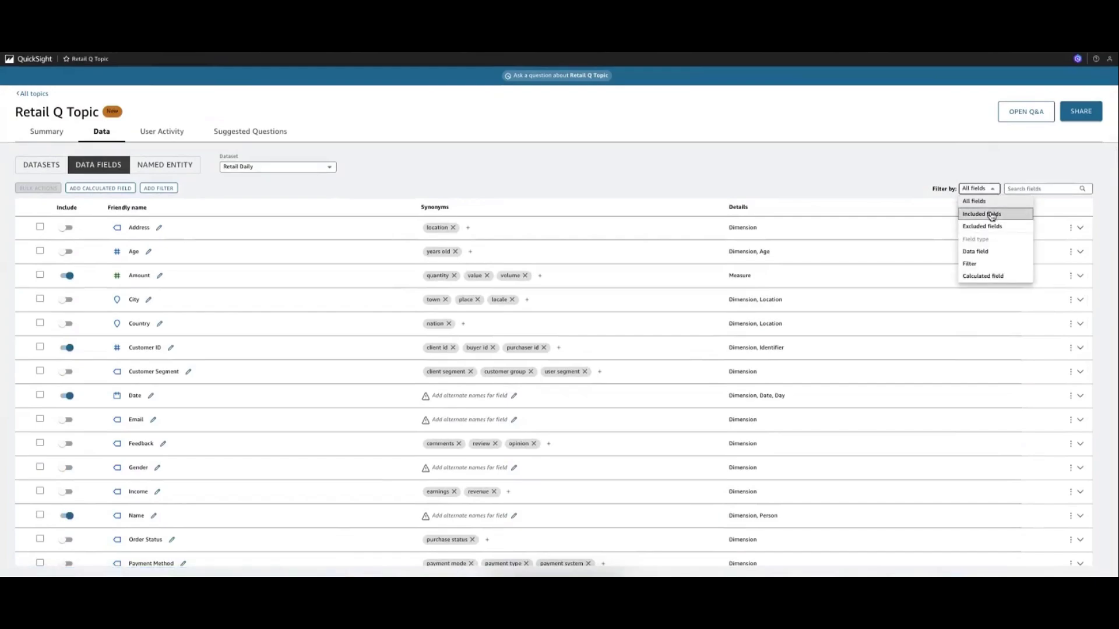
{"action": "left_click", "coordinate": [984, 212]}
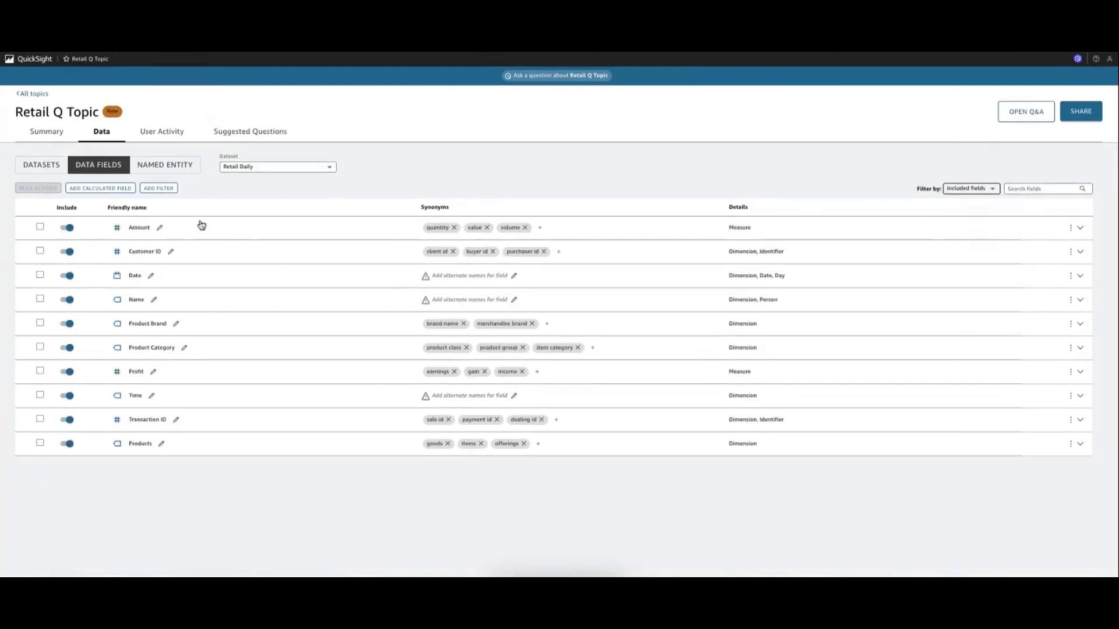
- Filter the list to excluded fields and include the Country and City fields in the topic
{"action": "left_click", "coordinate": [982, 193]}
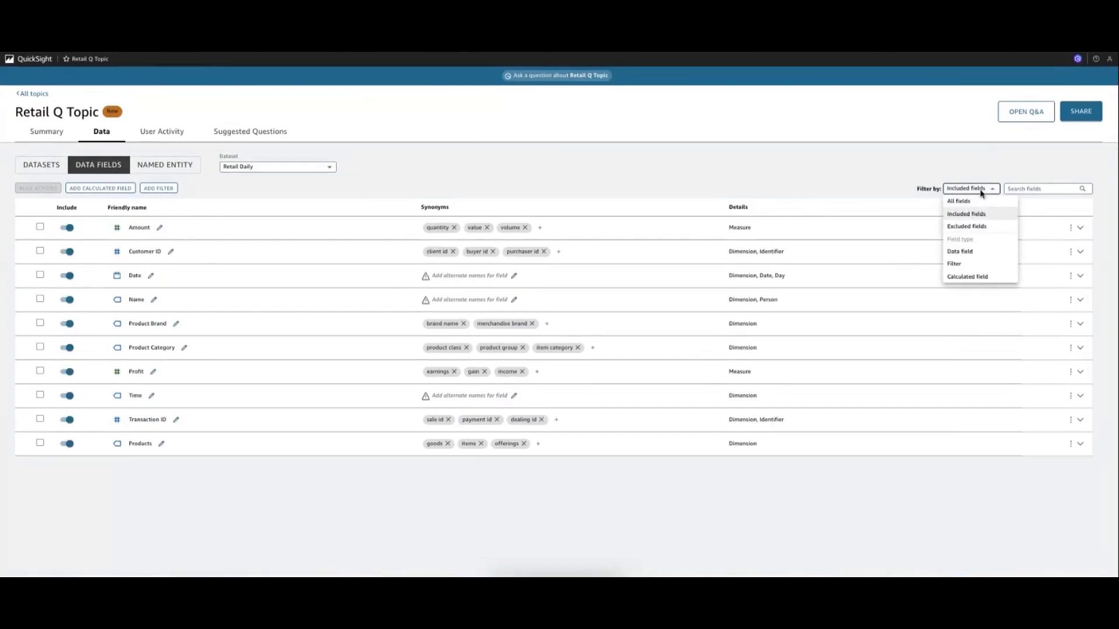
{"action": "left_click", "coordinate": [981, 226]}
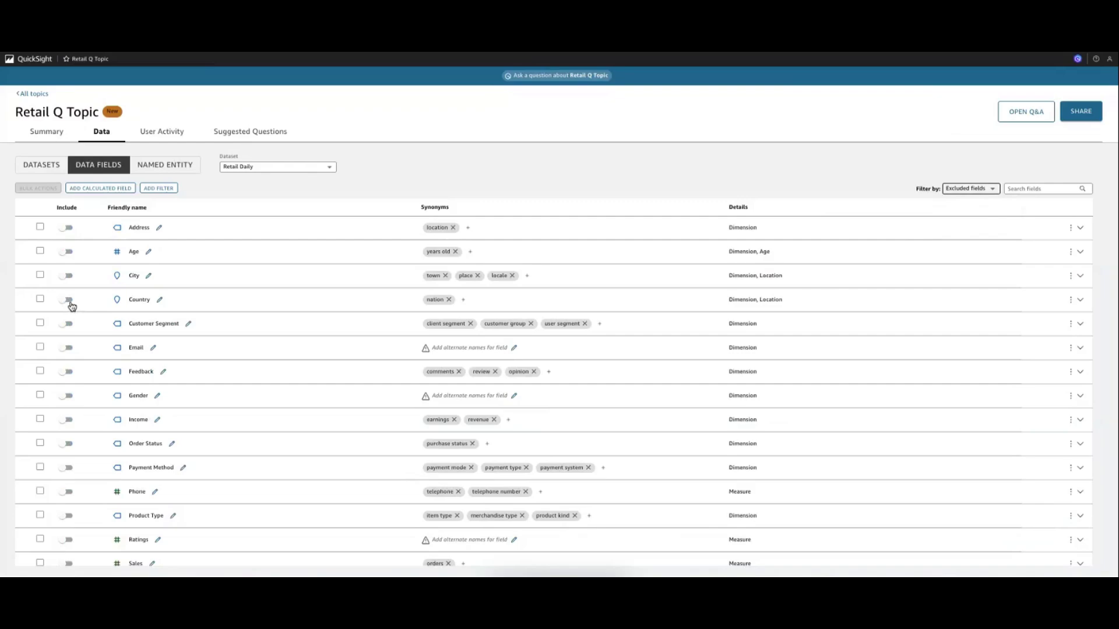
{"action": "left_click", "coordinate": [71, 303]}
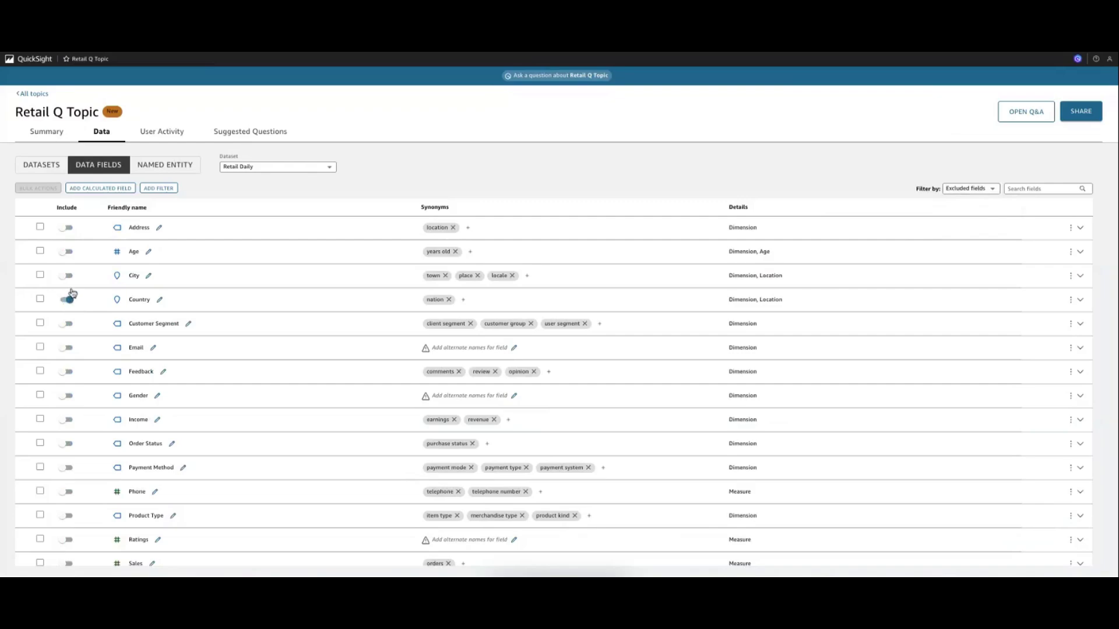
{"action": "left_click", "coordinate": [70, 278]}
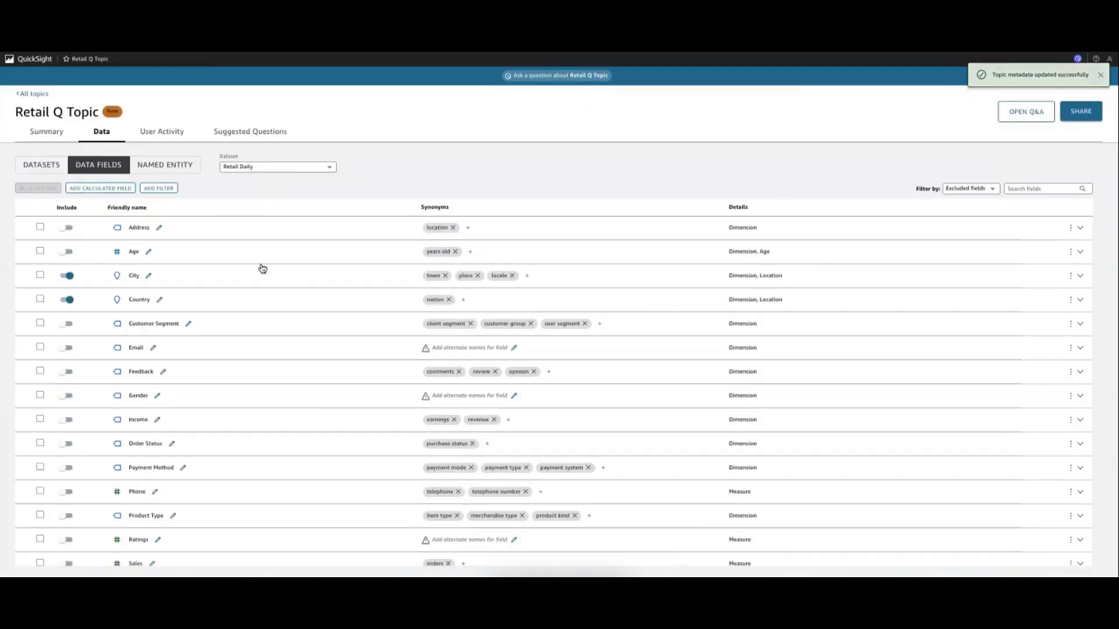
- Show all fields again and add "location1" as a synonym for the Address field
{"action": "left_click", "coordinate": [966, 194]}
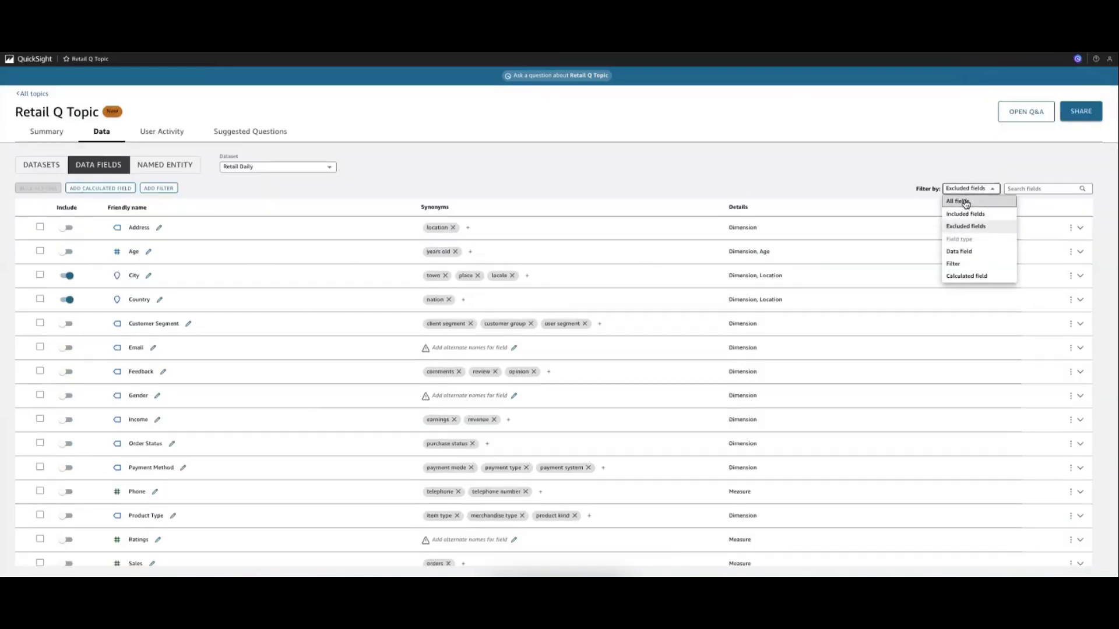
{"action": "left_click", "coordinate": [963, 203]}
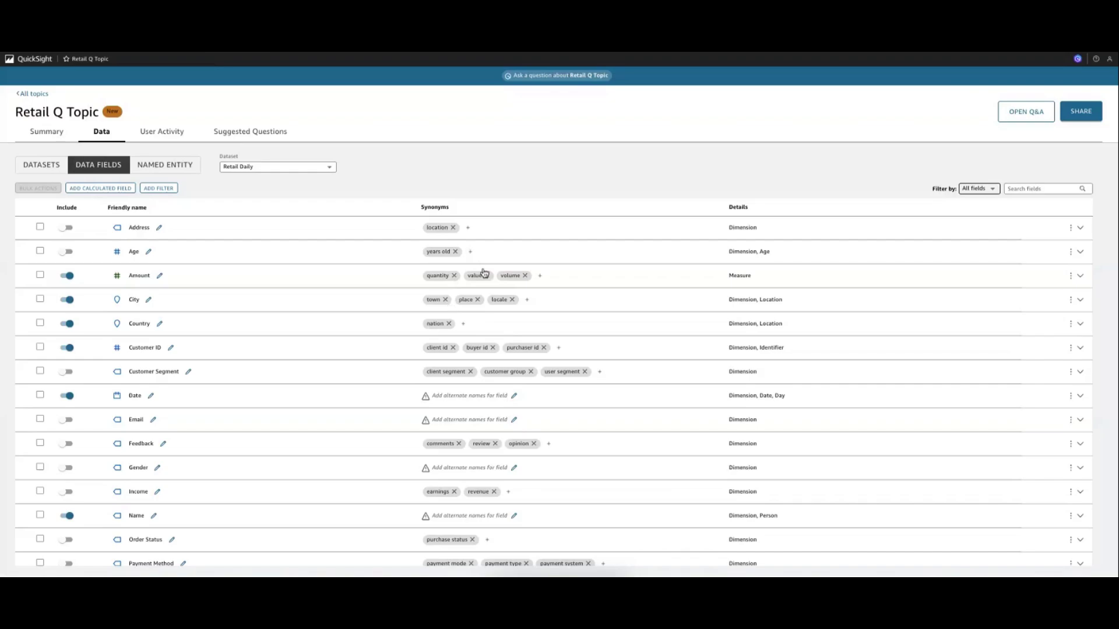
{"action": "left_click", "coordinate": [468, 229]}
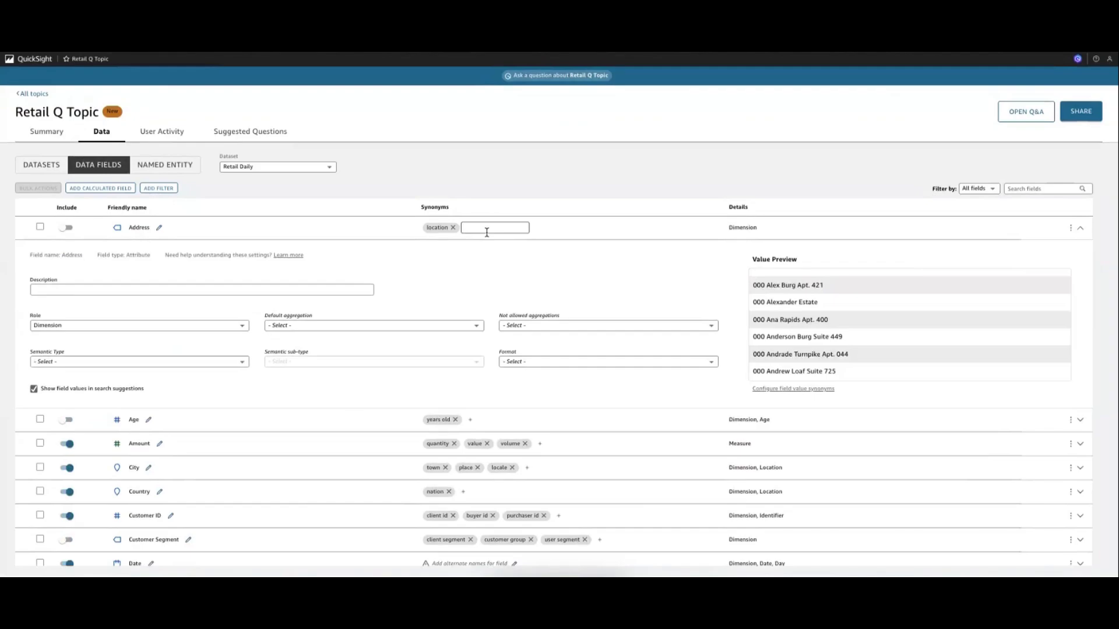
{"action": "type", "text": "loca"}
{"action": "key", "text": "BackSpace"}
{"action": "key", "text": "BackSpace"}
{"action": "key", "text": "BackSpace"}
{"action": "key", "text": "BackSpace"}
{"action": "type", "text": "location1"}
{"action": "key", "text": "Return"}
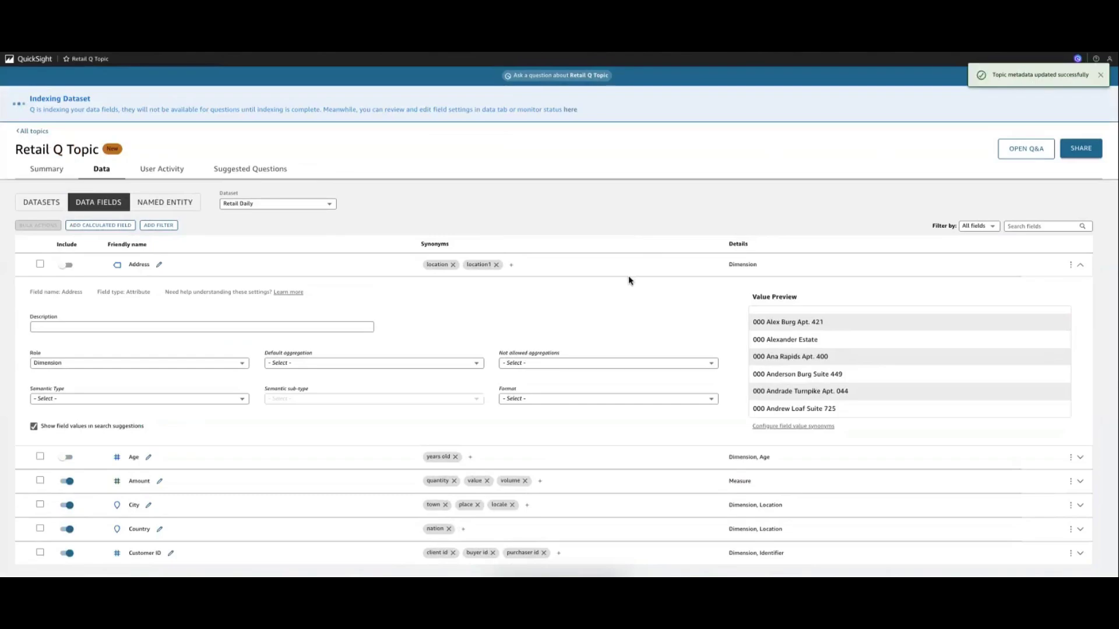
- Ask Retail Q Topic the question "show me sales for aus"
{"action": "scroll", "coordinate": [331, 470], "scroll_direction": "down", "scroll_amount": 1}
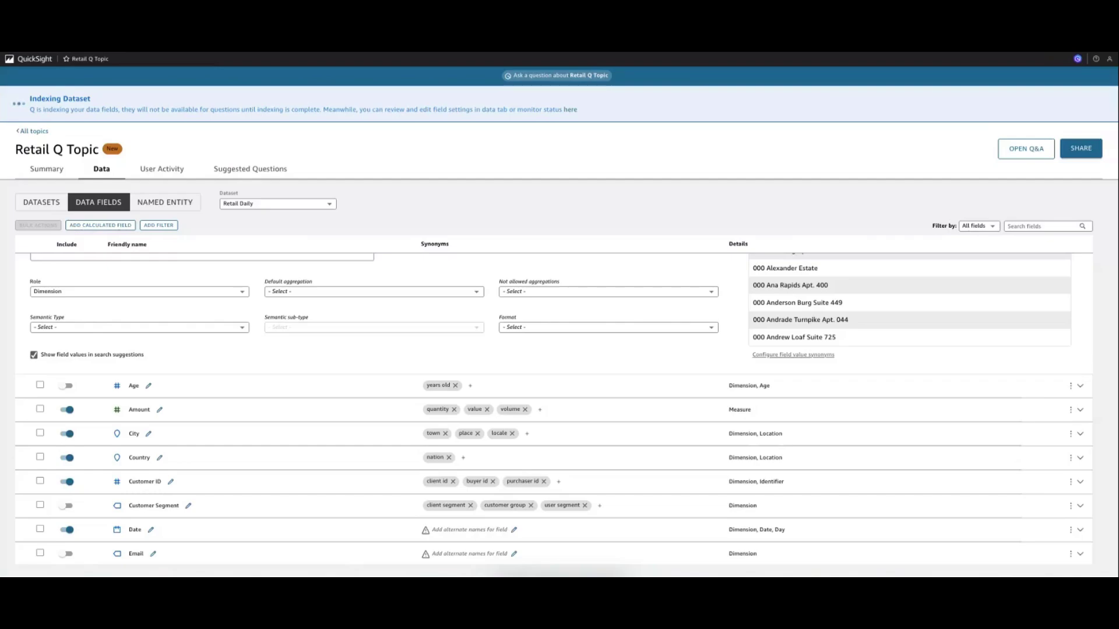
{"action": "left_click", "coordinate": [574, 76]}
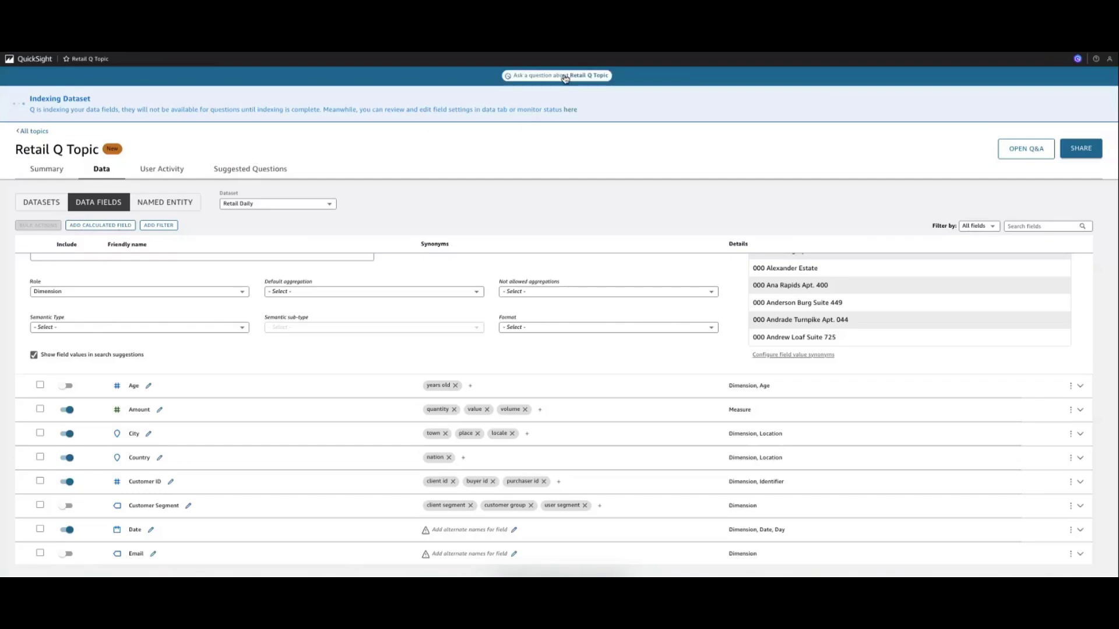
{"action": "left_click", "coordinate": [594, 153]}
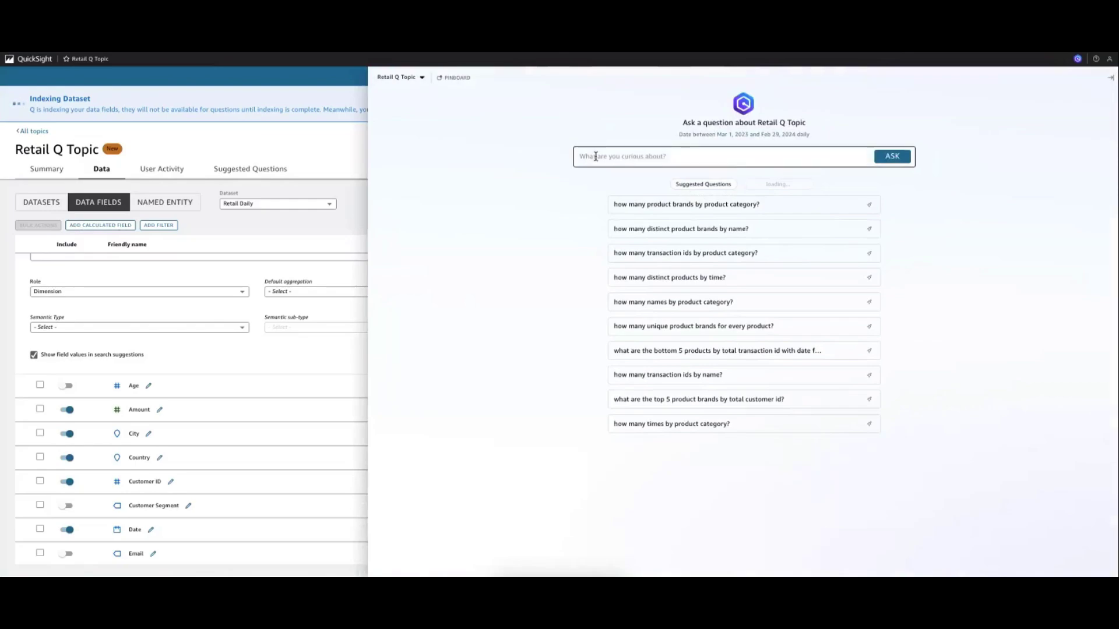
{"action": "type", "text": "show me sales for aus"}
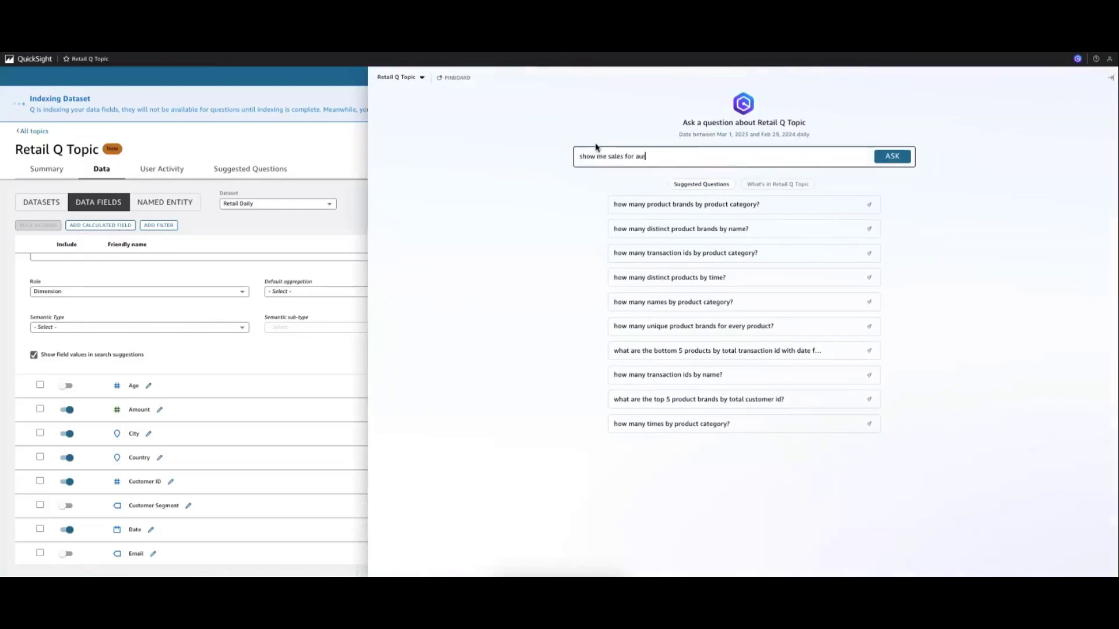
{"action": "key", "text": "Return"}
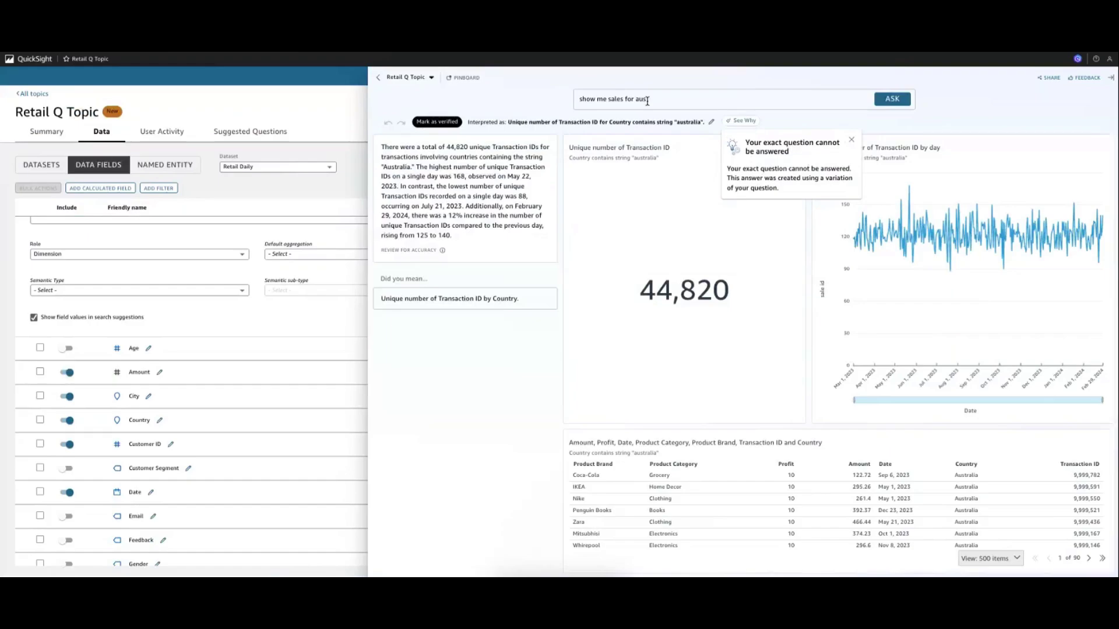
- Close the Q&A pane and open the field value synonyms configuration for the Country field
{"action": "left_click", "coordinate": [341, 114]}
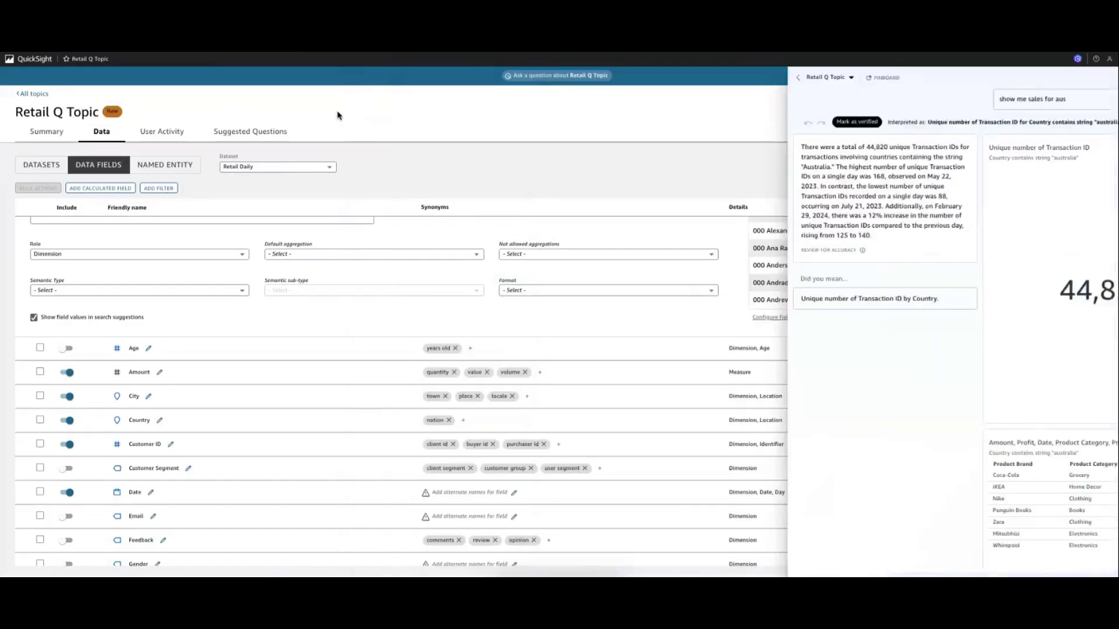
{"action": "scroll", "coordinate": [291, 306], "scroll_direction": "down", "scroll_amount": 1}
{"action": "scroll", "coordinate": [291, 326], "scroll_direction": "down", "scroll_amount": 2}
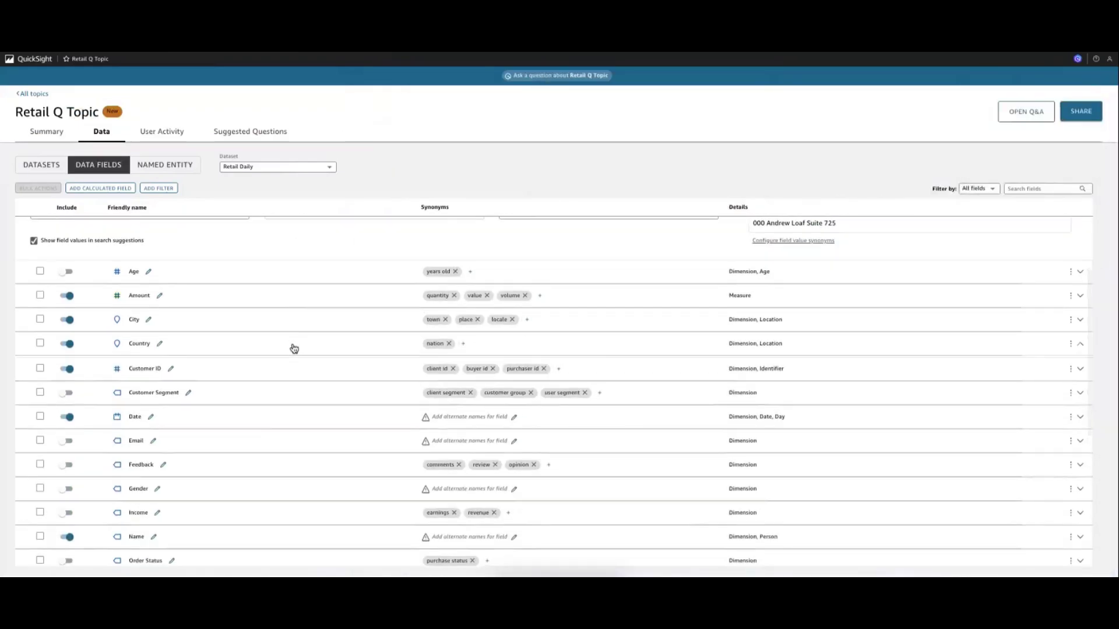
{"action": "left_click", "coordinate": [292, 346]}
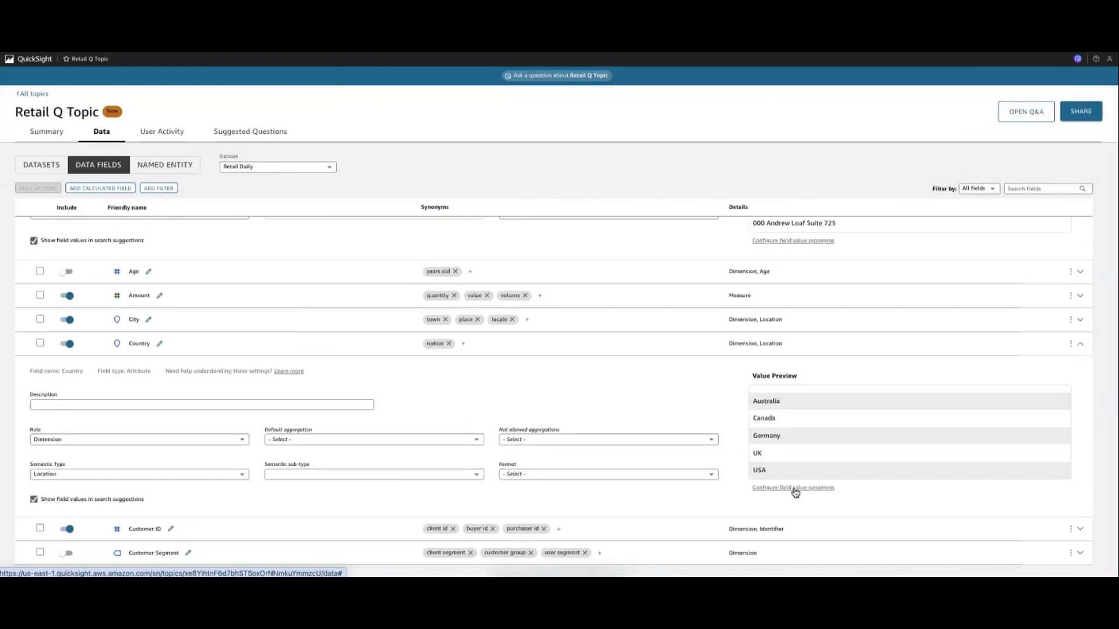
{"action": "left_click", "coordinate": [796, 488]}
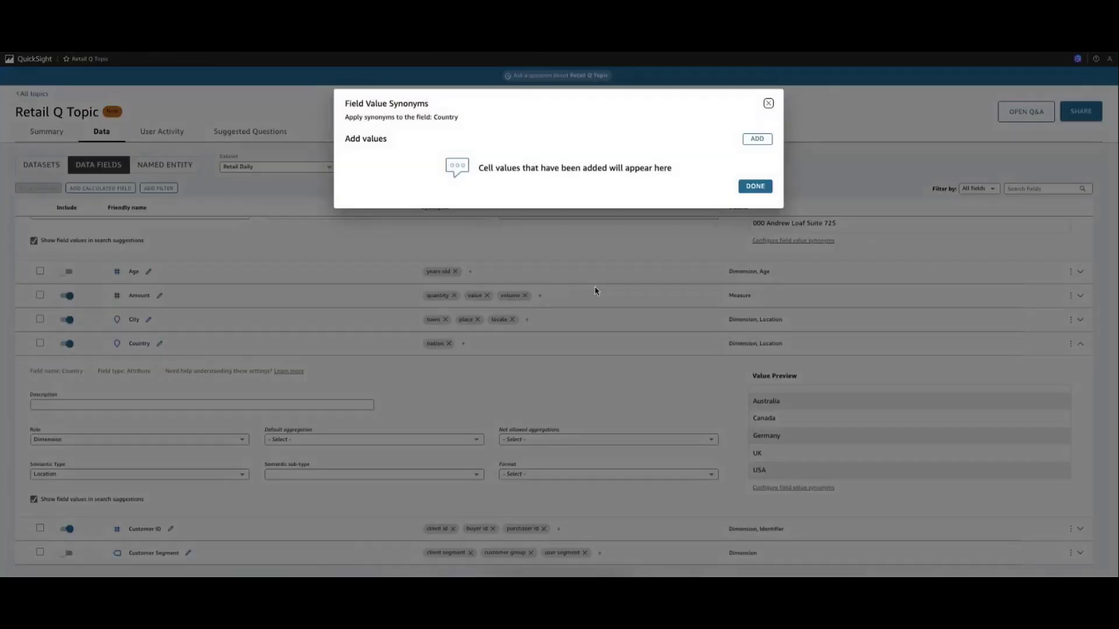
- Add "AUS" as a synonym for the Country value Australia and save the field value synonyms
{"action": "left_click", "coordinate": [756, 140]}
{"action": "left_click", "coordinate": [400, 214]}
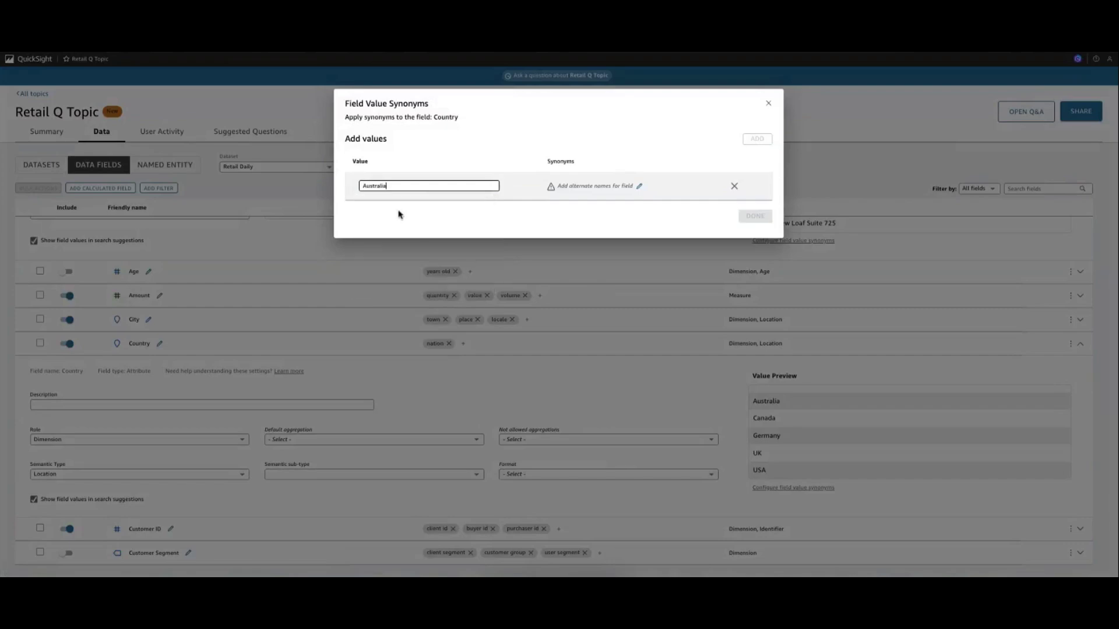
{"action": "left_click", "coordinate": [639, 188]}
{"action": "left_click", "coordinate": [640, 187]}
{"action": "type", "text": "AUS"}
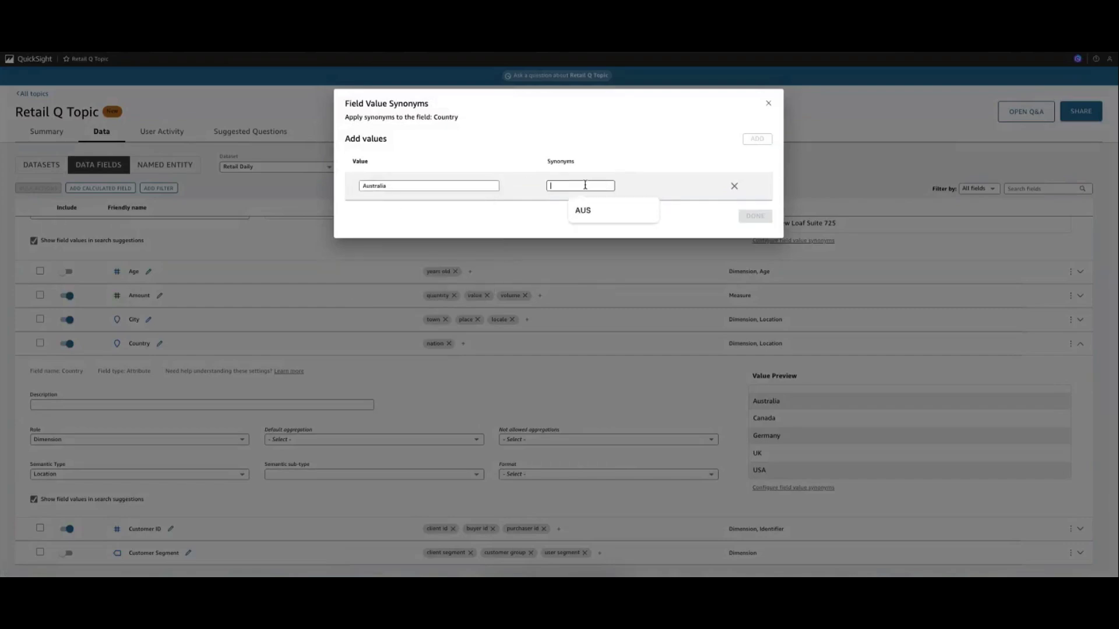
{"action": "left_click", "coordinate": [593, 215]}
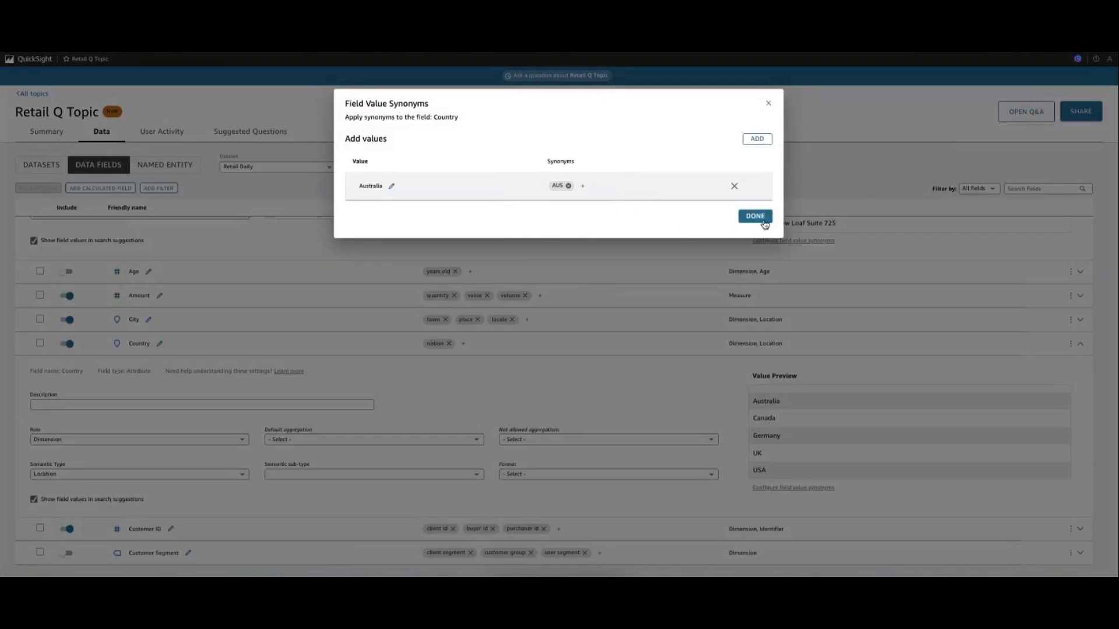
{"action": "left_click", "coordinate": [755, 216]}
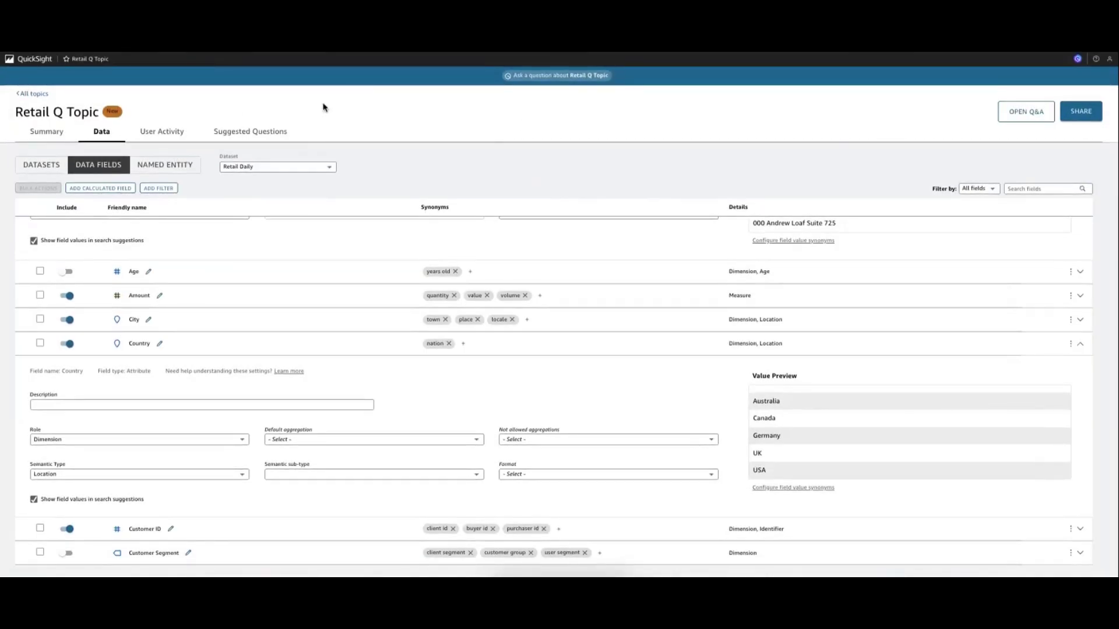
- Ask Retail Q Topic "show me sales for aus", submit the same question a second time, and close the Q&A pane
{"action": "left_click", "coordinate": [564, 77]}
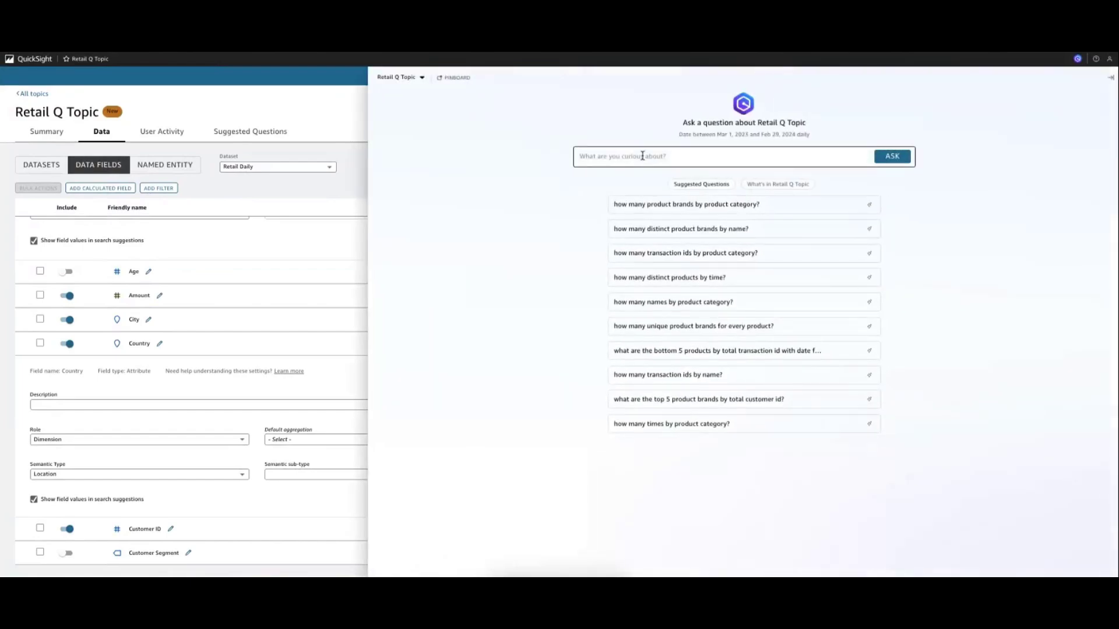
{"action": "type", "text": "show"}
{"action": "left_click", "coordinate": [640, 177]}
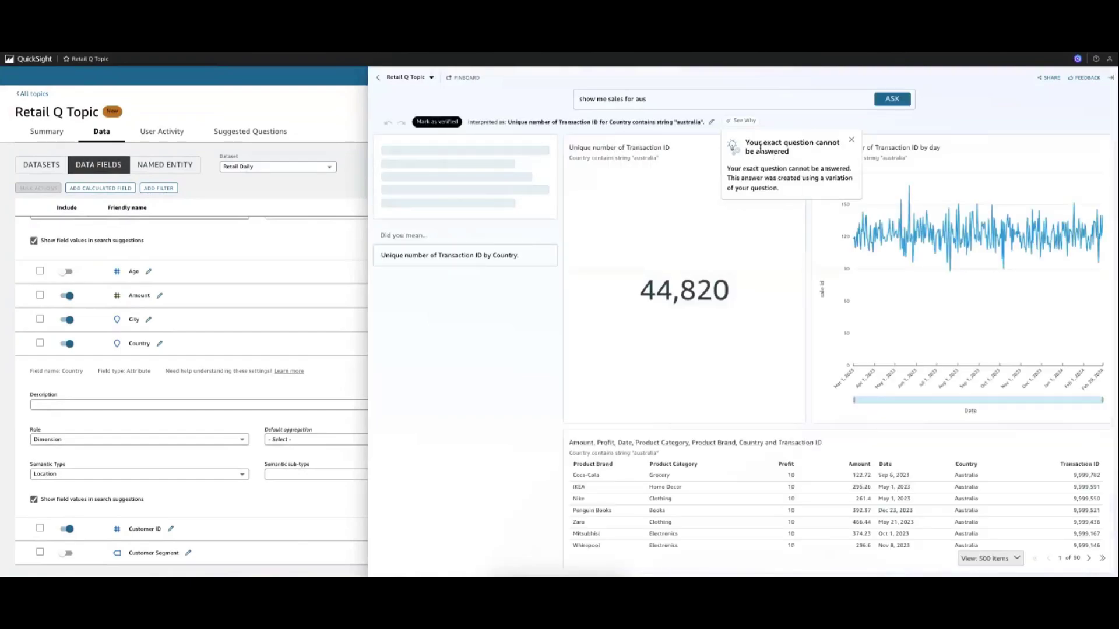
{"action": "left_click", "coordinate": [851, 139]}
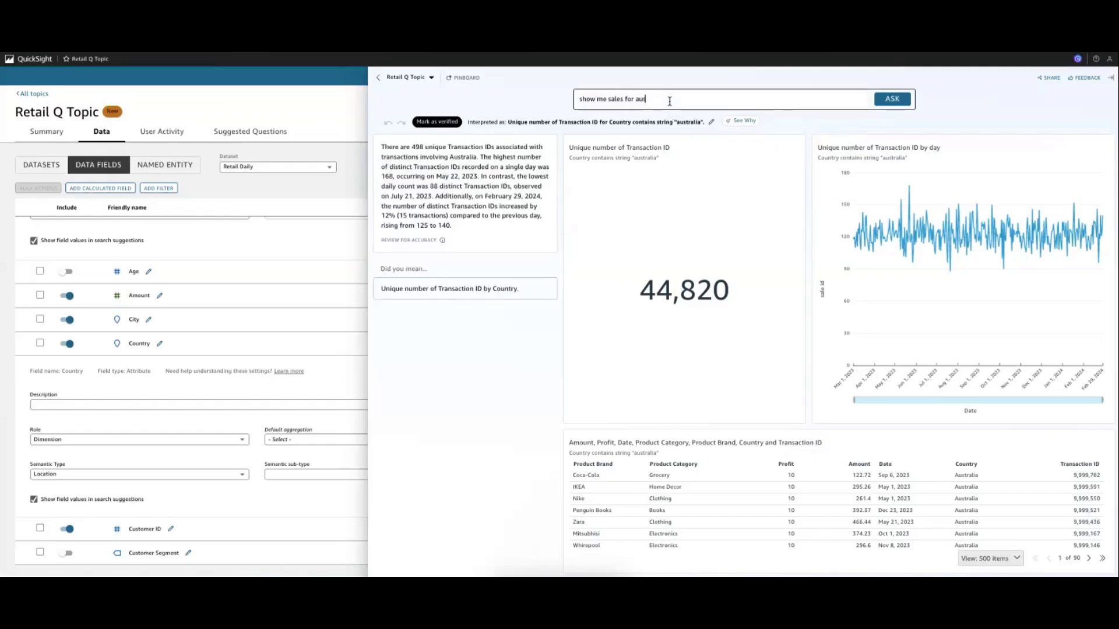
{"action": "key", "text": "Return"}
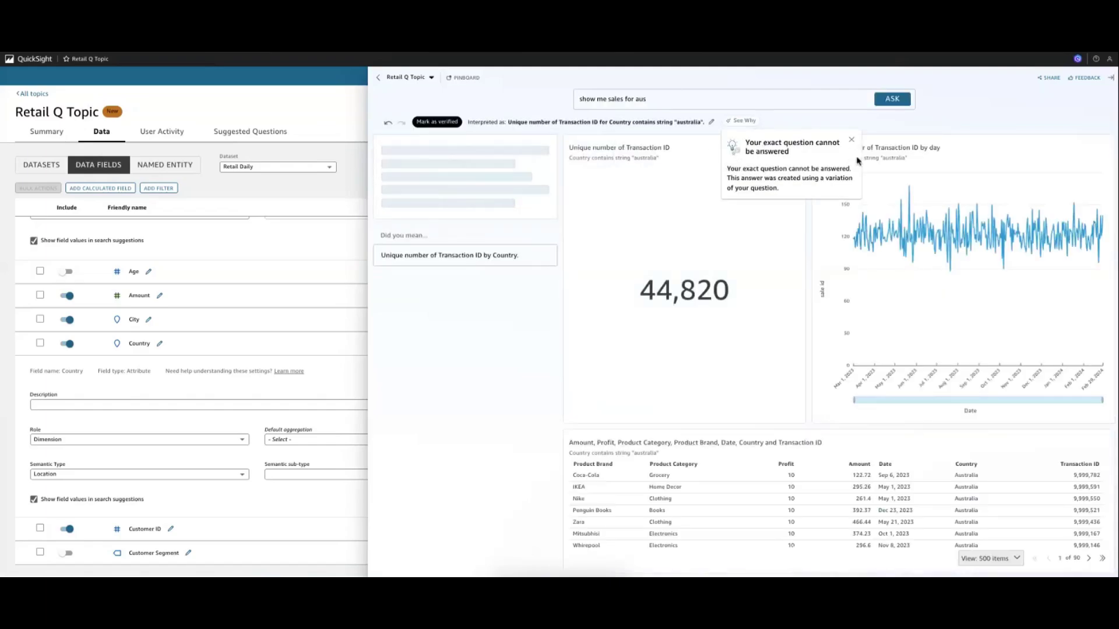
{"action": "left_click", "coordinate": [851, 139]}
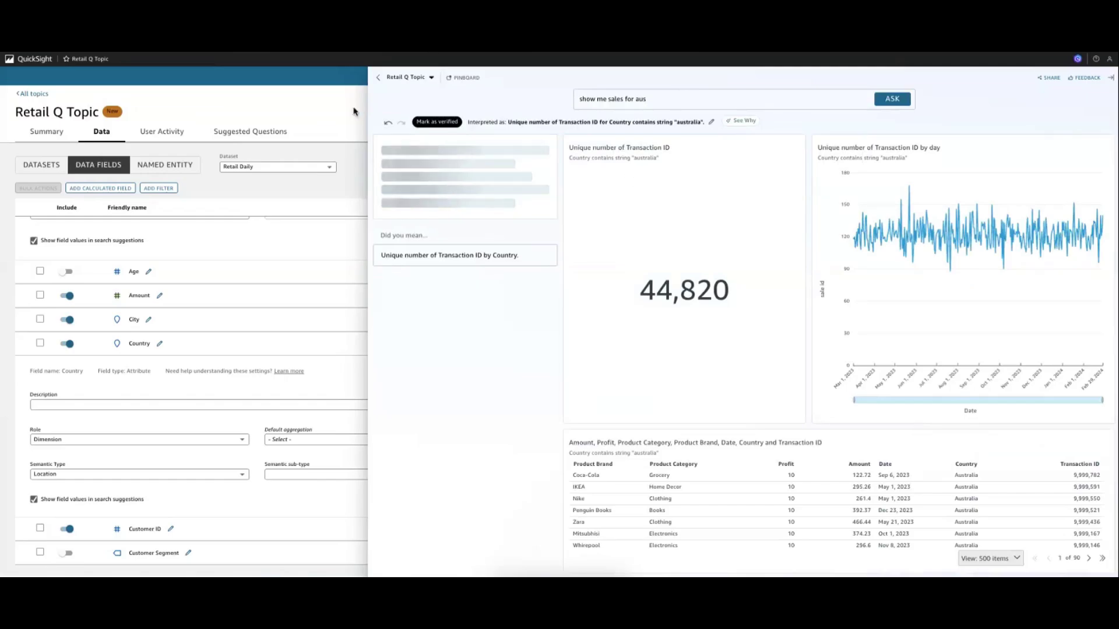
{"action": "left_click", "coordinate": [340, 121]}
- Expand the settings of the Products field and check its default aggregation options
{"action": "scroll", "coordinate": [621, 373], "scroll_direction": "up", "scroll_amount": 2}
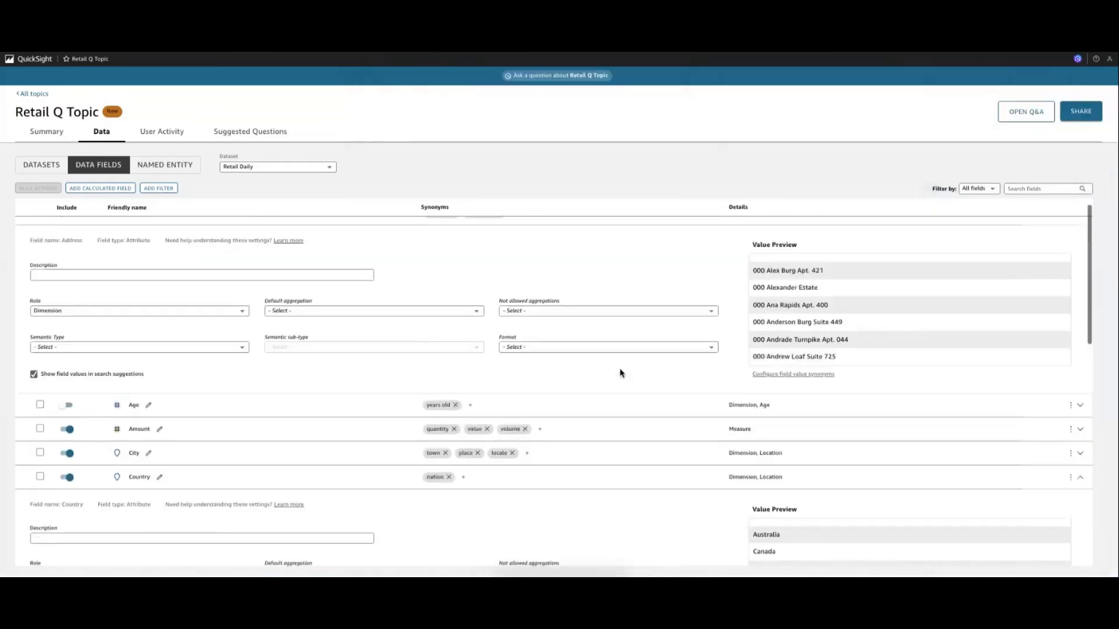
{"action": "scroll", "coordinate": [620, 373], "scroll_direction": "down", "scroll_amount": 4}
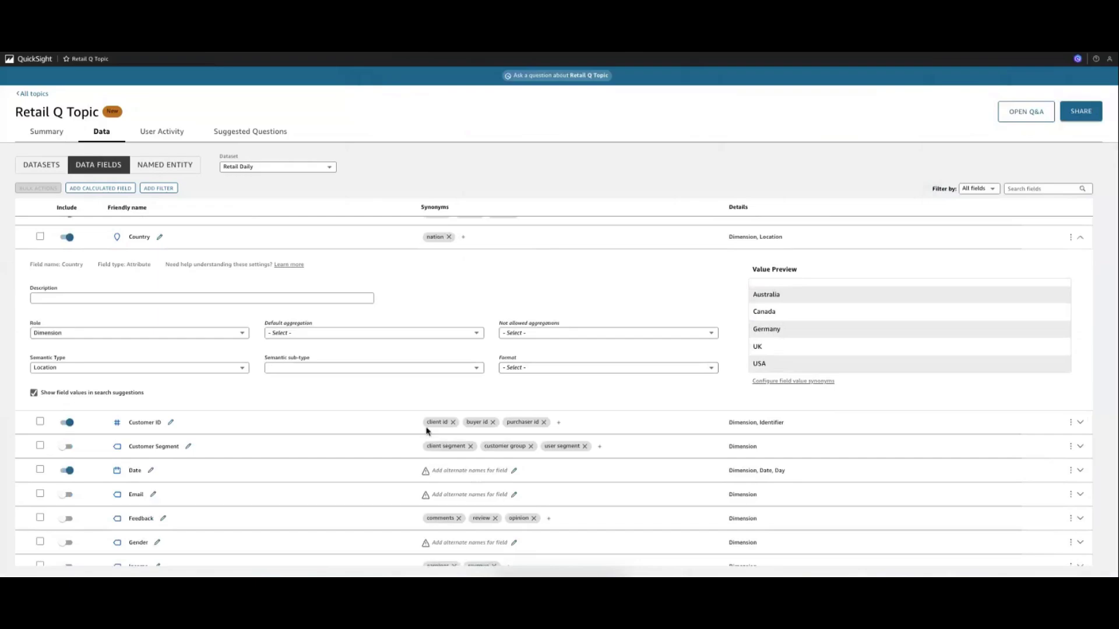
{"action": "scroll", "coordinate": [415, 375], "scroll_direction": "down", "scroll_amount": 10}
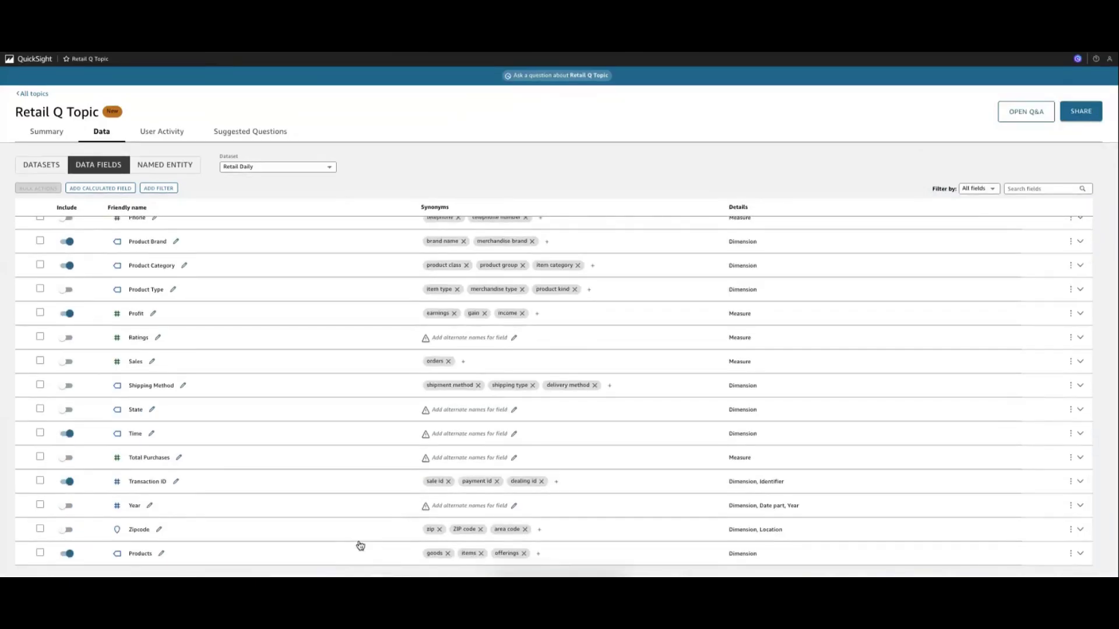
{"action": "left_click", "coordinate": [343, 560]}
{"action": "scroll", "coordinate": [373, 535], "scroll_direction": "down", "scroll_amount": 3}
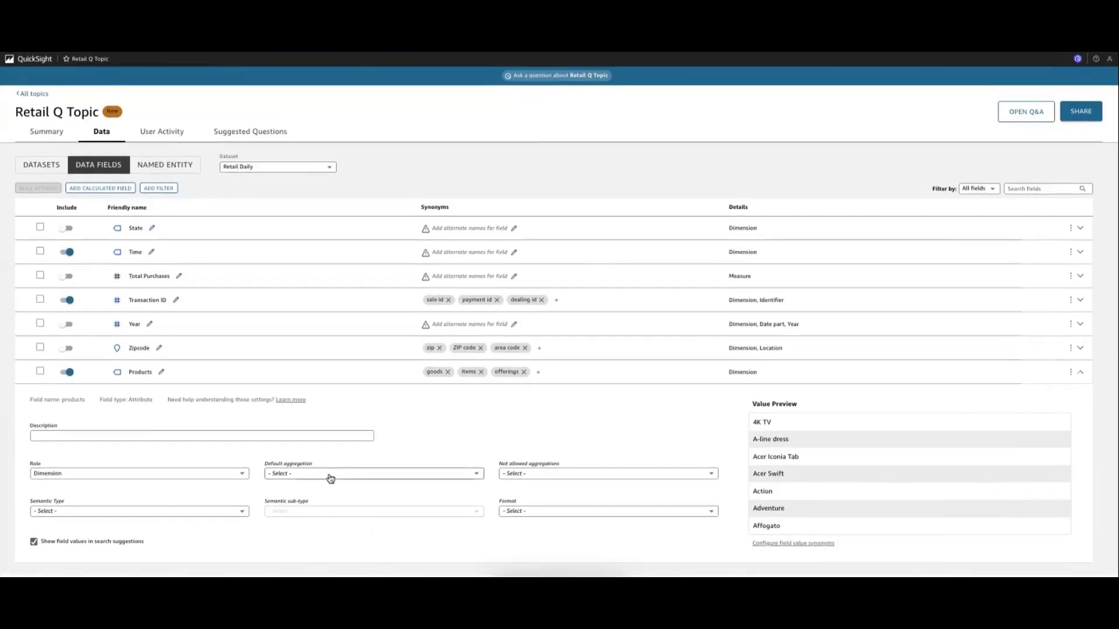
{"action": "left_click", "coordinate": [330, 478]}
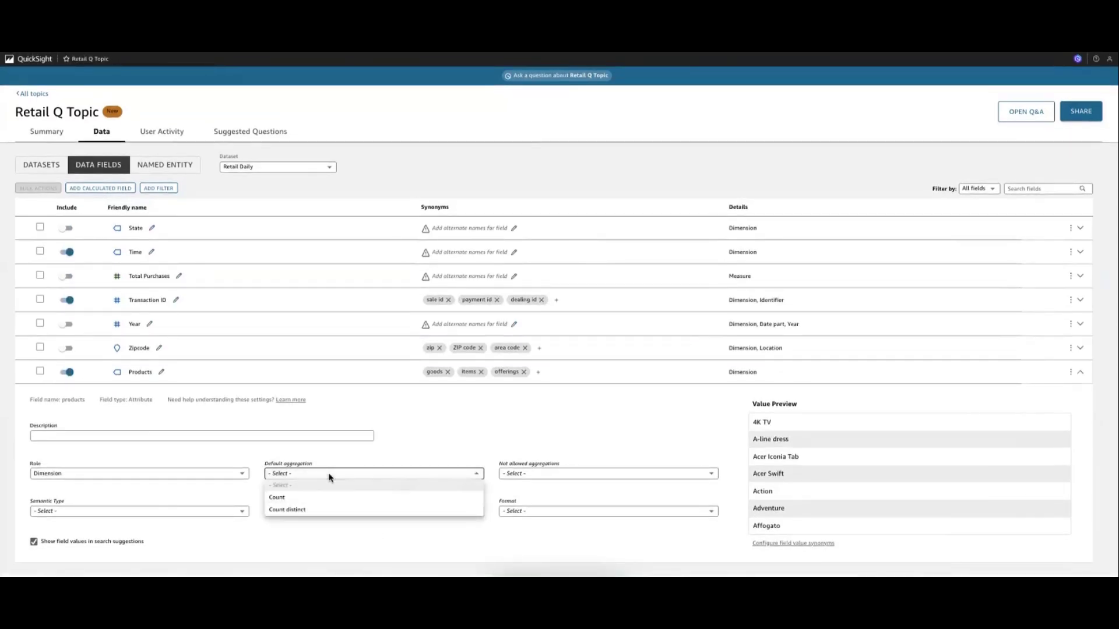
{"action": "key", "text": "Escape"}
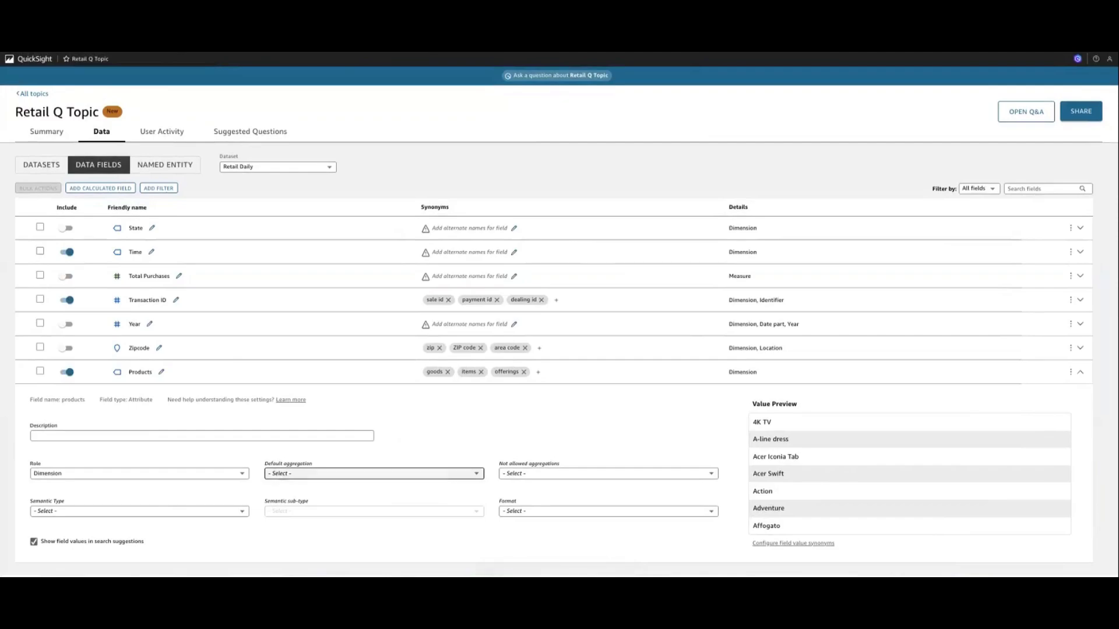
{"action": "key", "text": "space"}
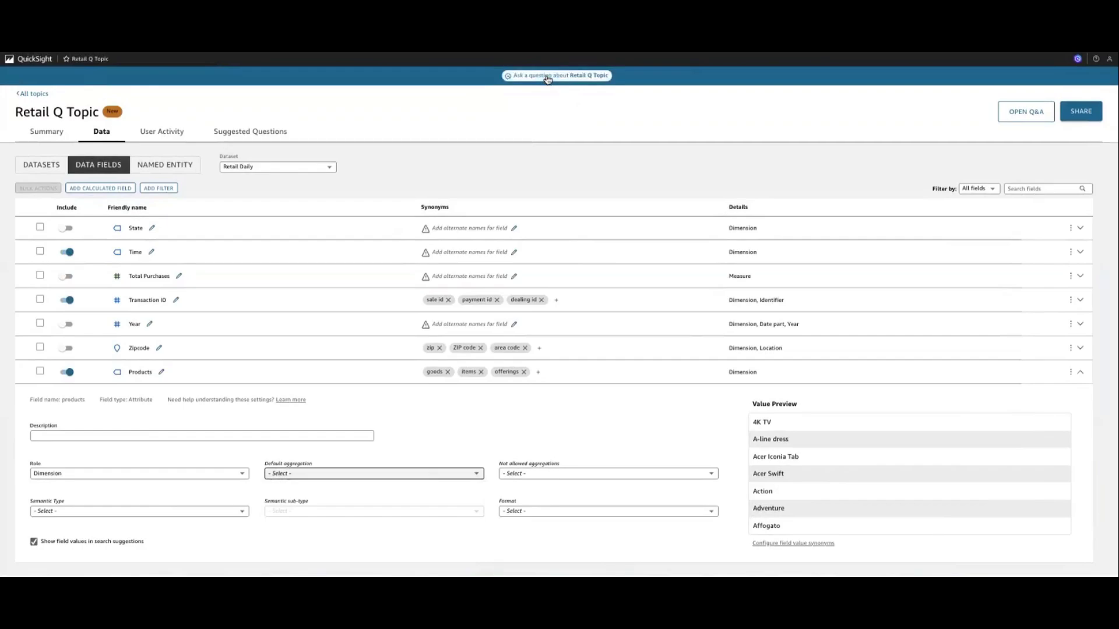
- Ask Retail Q Topic the question "show products by month"
{"action": "left_click", "coordinate": [546, 76]}
{"action": "left_click", "coordinate": [623, 154]}
{"action": "type", "text": "show products by month"}
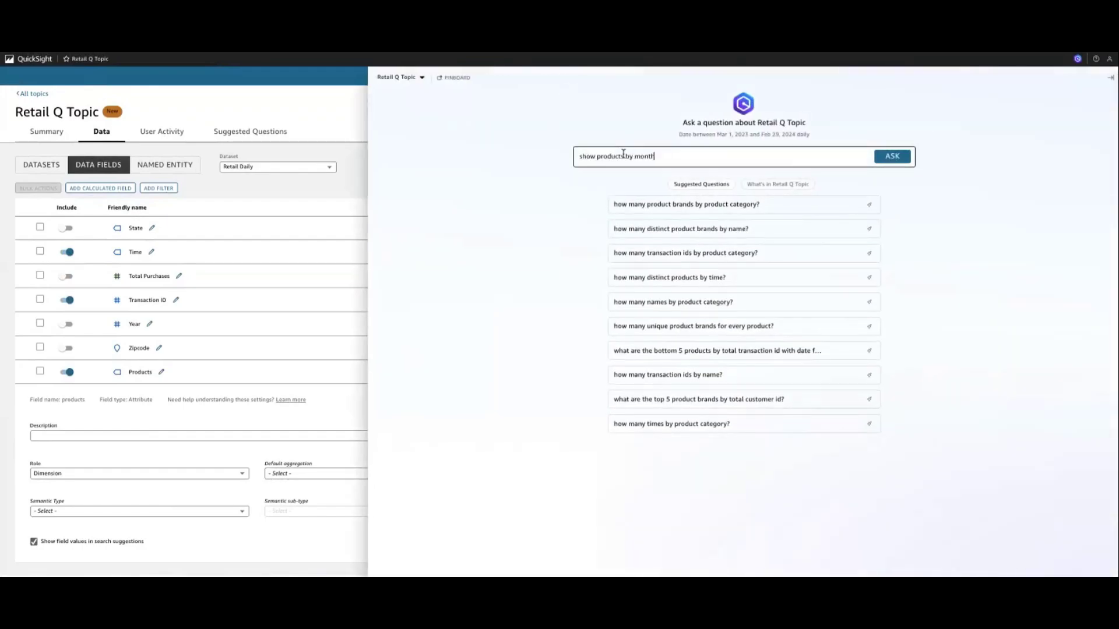
{"action": "key", "text": "Return"}
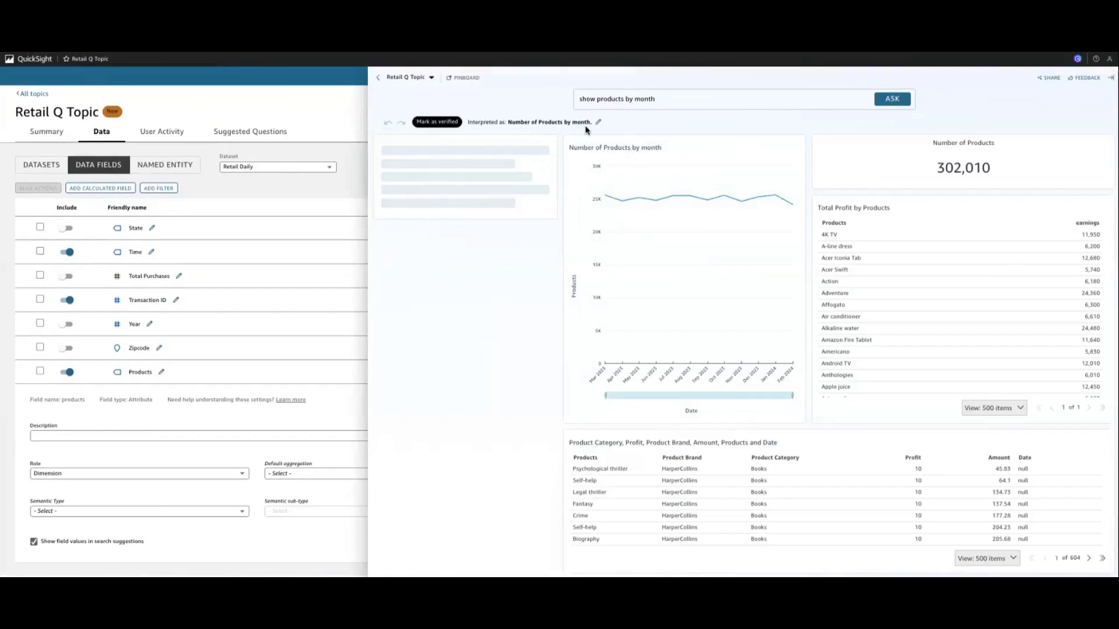
- Close the Q&A pane and set the default aggregation of the Products field to Count distinct
{"action": "left_click", "coordinate": [343, 115]}
{"action": "left_click", "coordinate": [333, 474]}
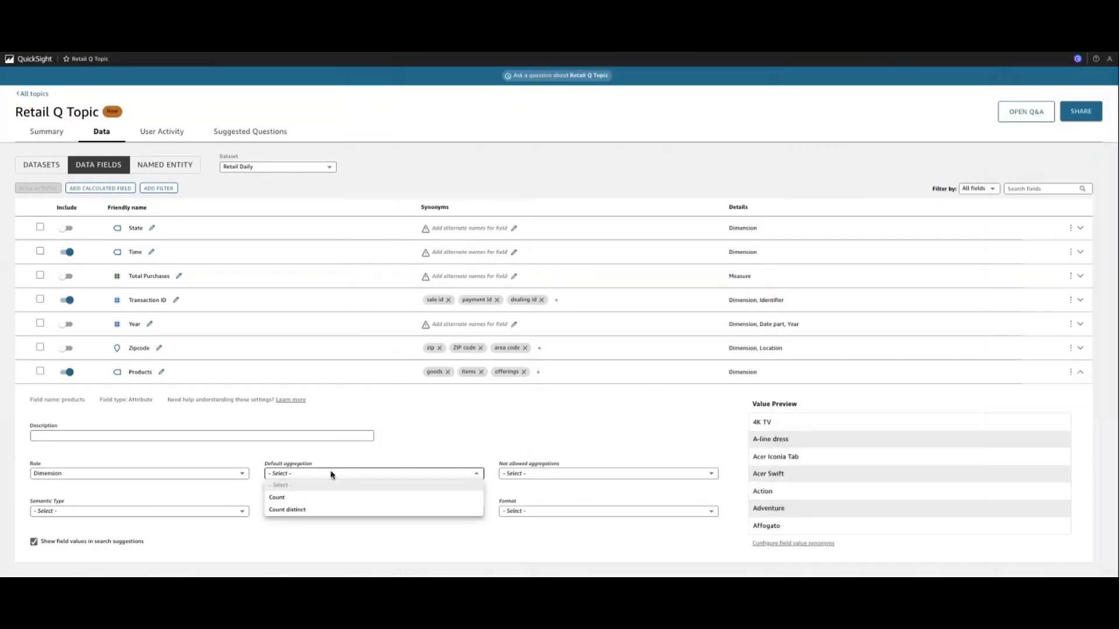
{"action": "left_click", "coordinate": [312, 511]}
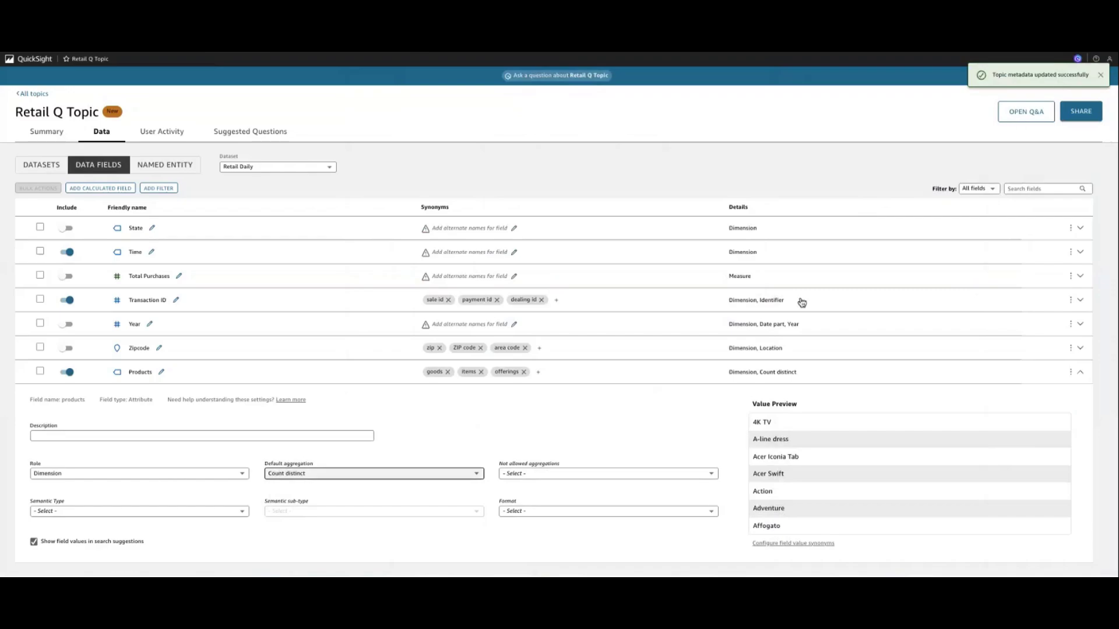
- Ask "show products by month" again to test the Count distinct default, and close the Q&A pane
{"action": "left_click", "coordinate": [552, 80]}
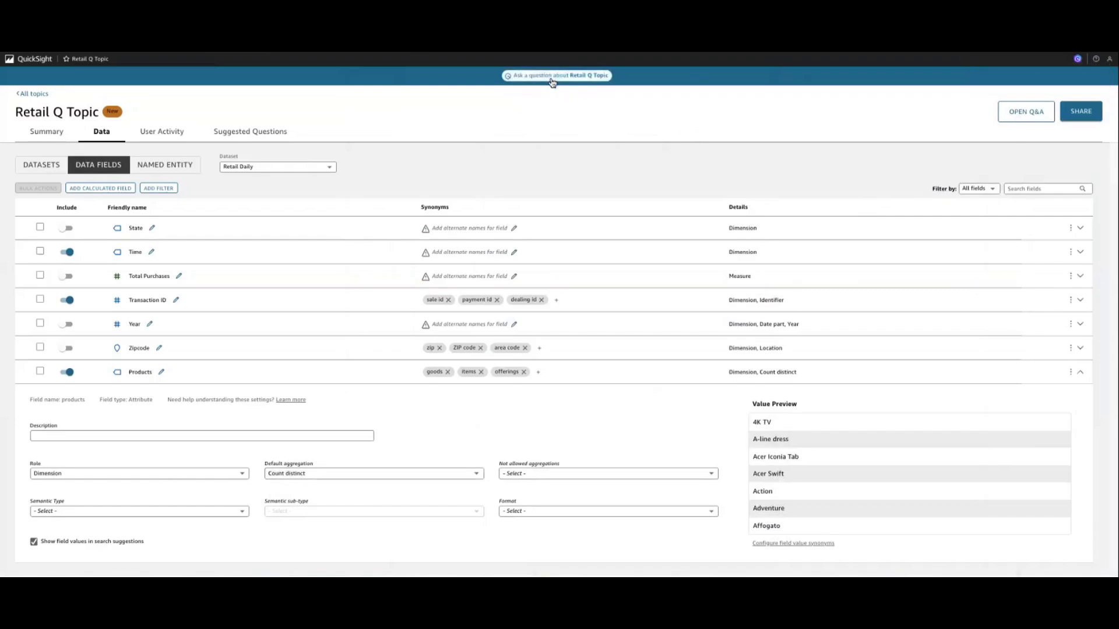
{"action": "type", "text": "show products by month"}
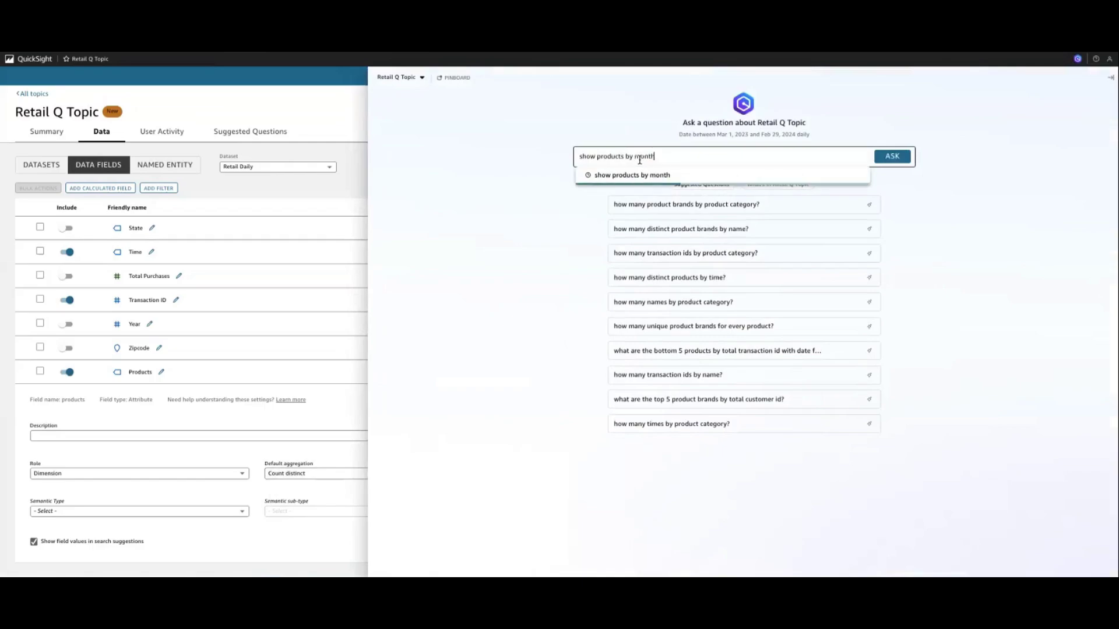
{"action": "key", "text": "Return"}
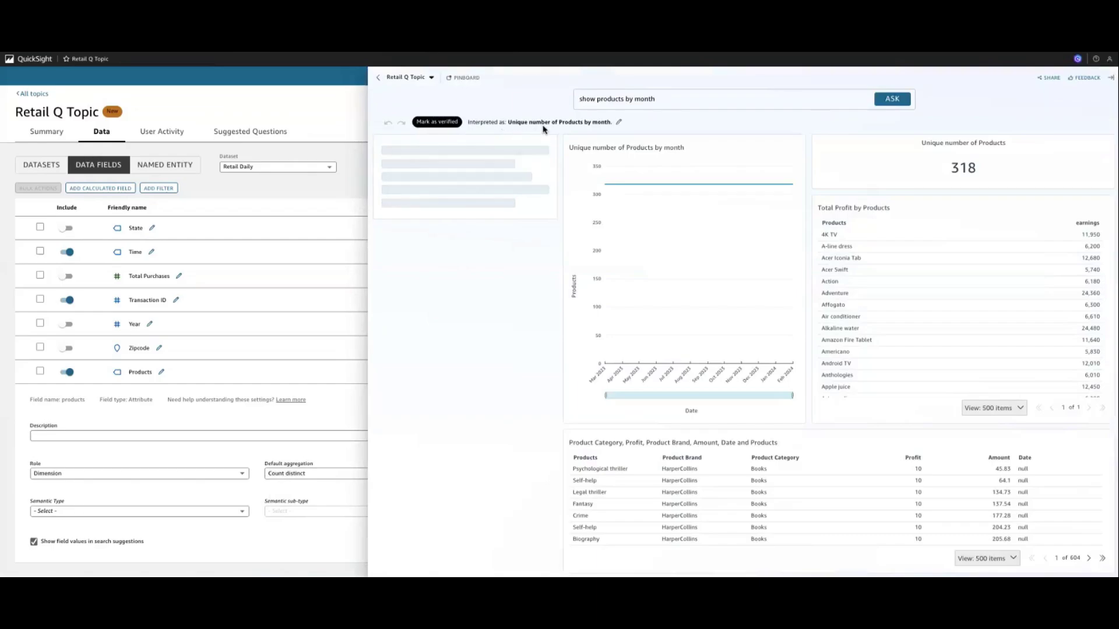
{"action": "left_click", "coordinate": [326, 117]}
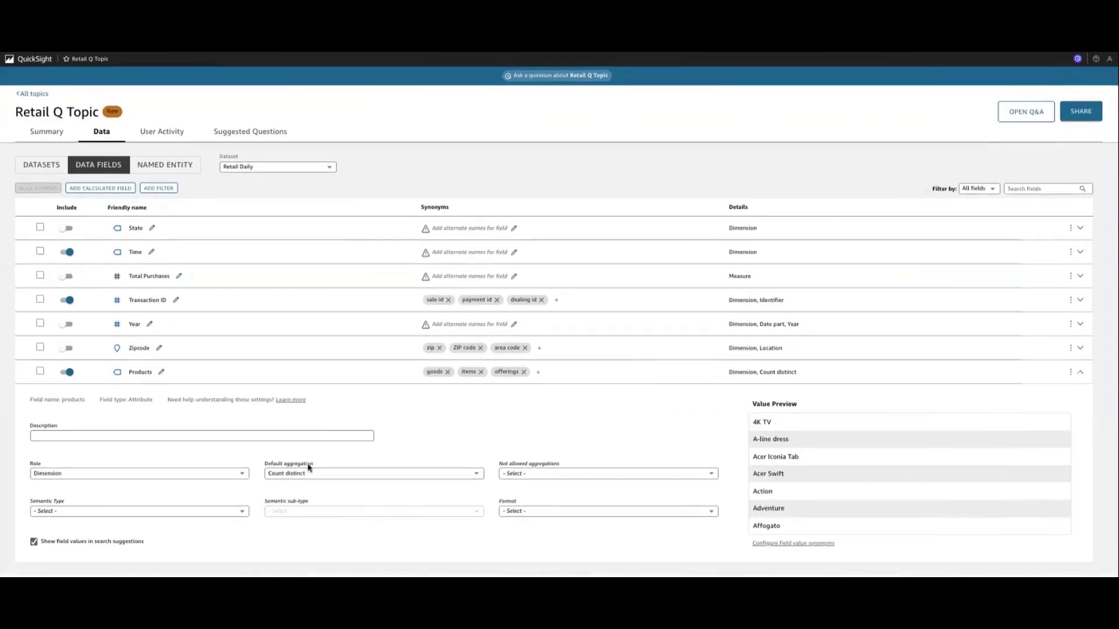
- Clear the default aggregation of the Products field and mark Count distinct as a not allowed aggregation
{"action": "left_click", "coordinate": [309, 470]}
{"action": "left_click", "coordinate": [317, 488]}
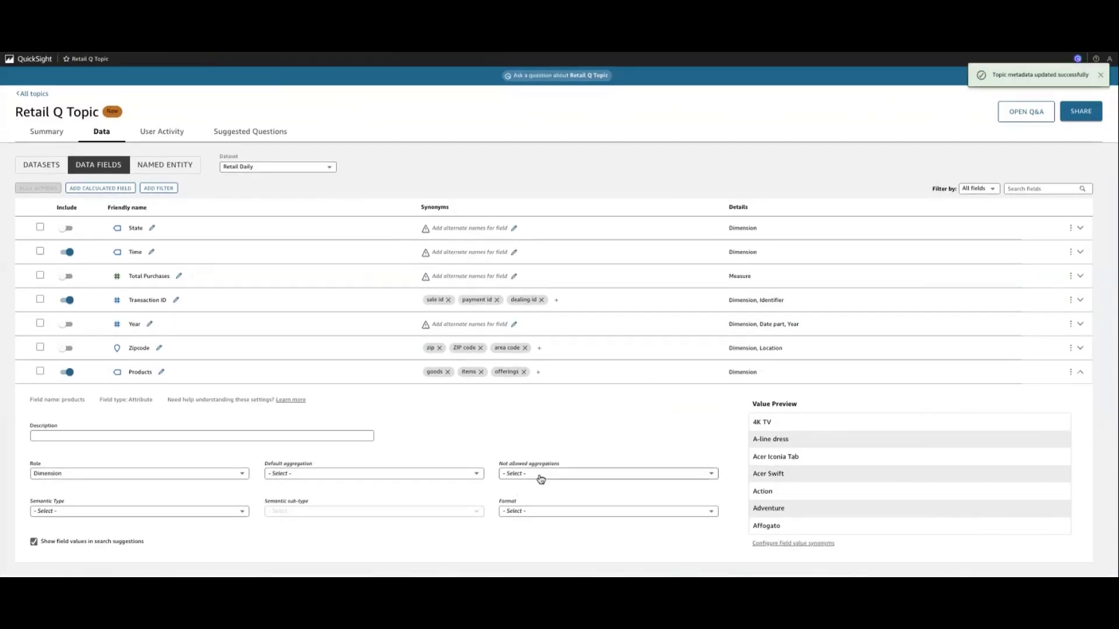
{"action": "left_click", "coordinate": [541, 475]}
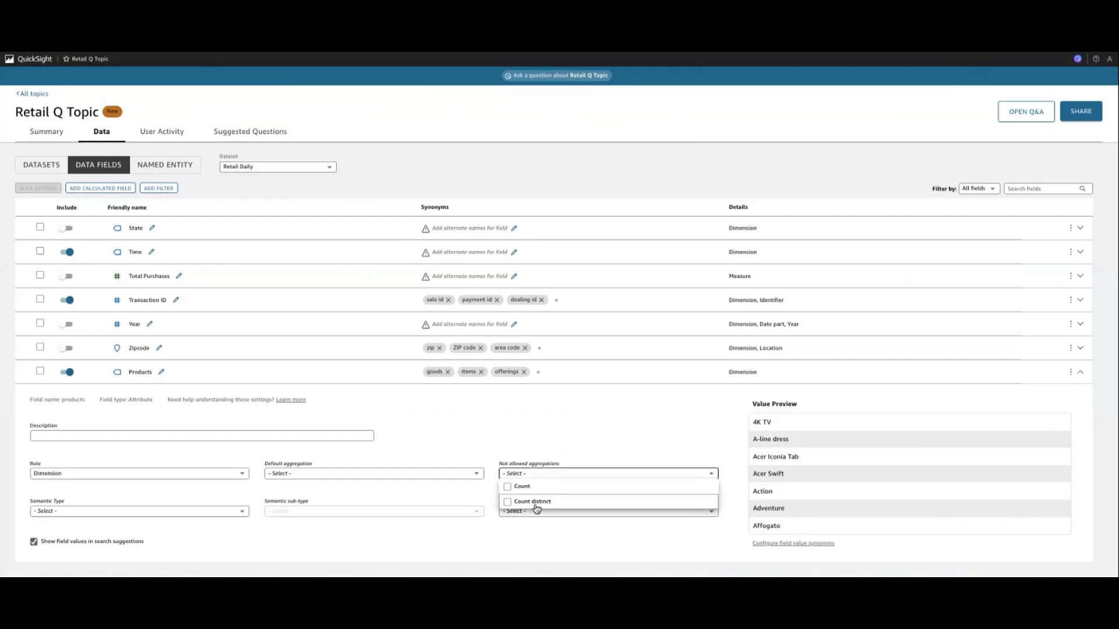
{"action": "left_click", "coordinate": [536, 504]}
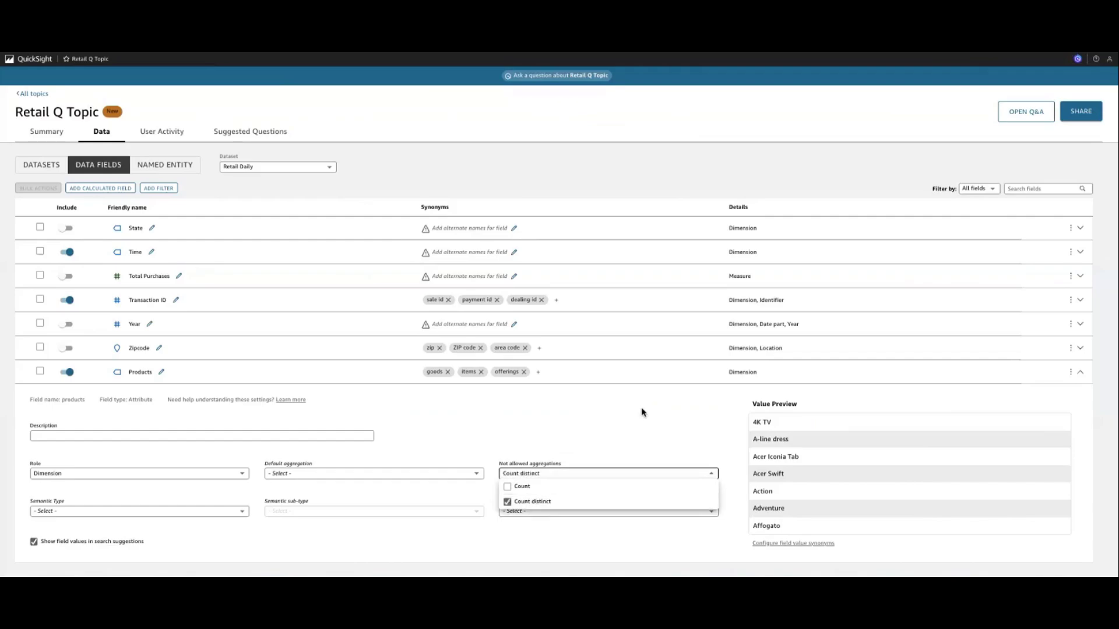
{"action": "left_click", "coordinate": [642, 412]}
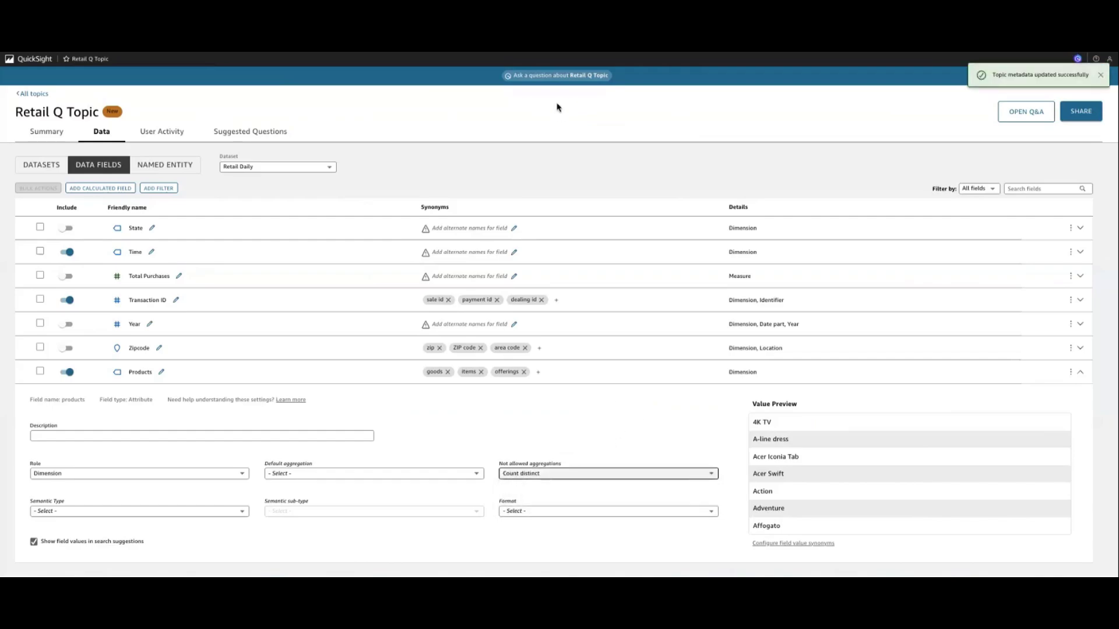
- Ask Retail Q Topic "show unique products by month" and close the Q&A pane
{"action": "left_click", "coordinate": [528, 75]}
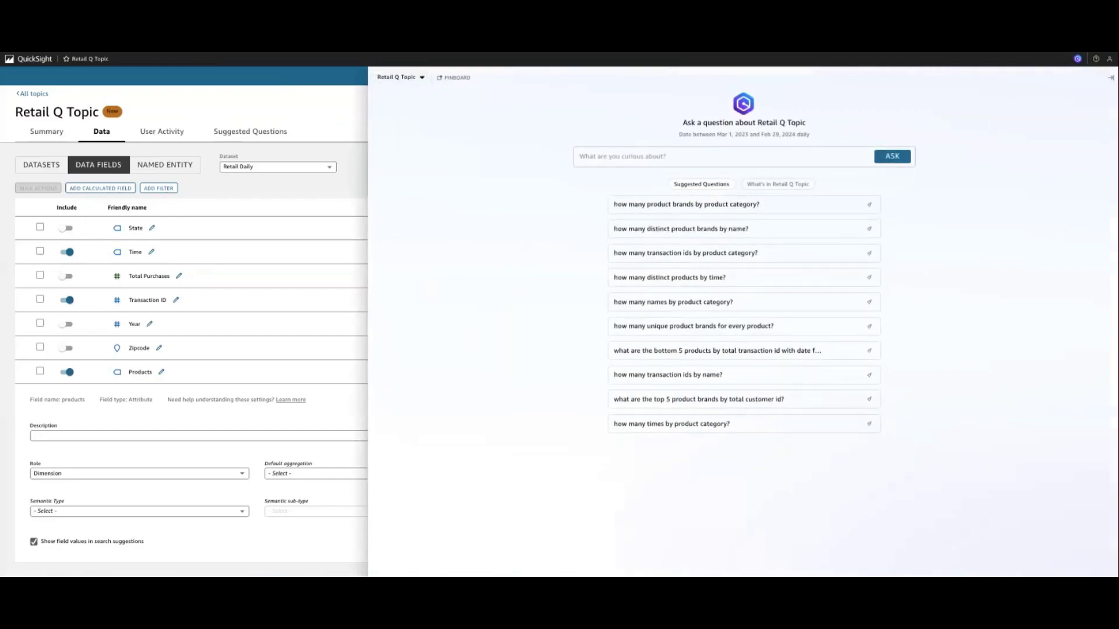
{"action": "left_click", "coordinate": [613, 159]}
{"action": "type", "text": "show unique products by month"}
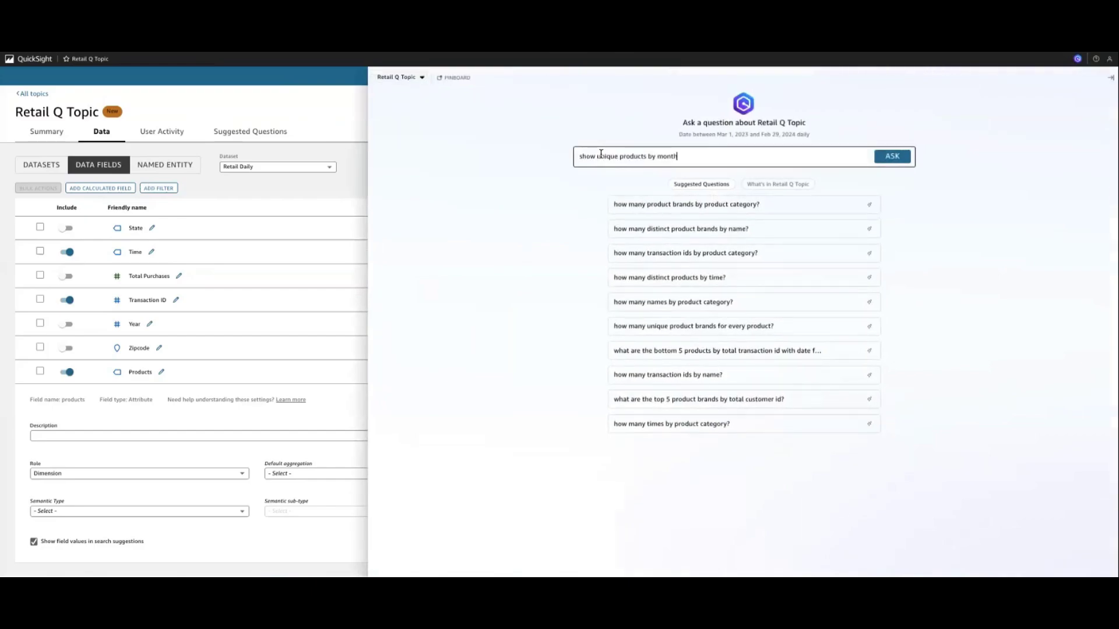
{"action": "key", "text": "Return"}
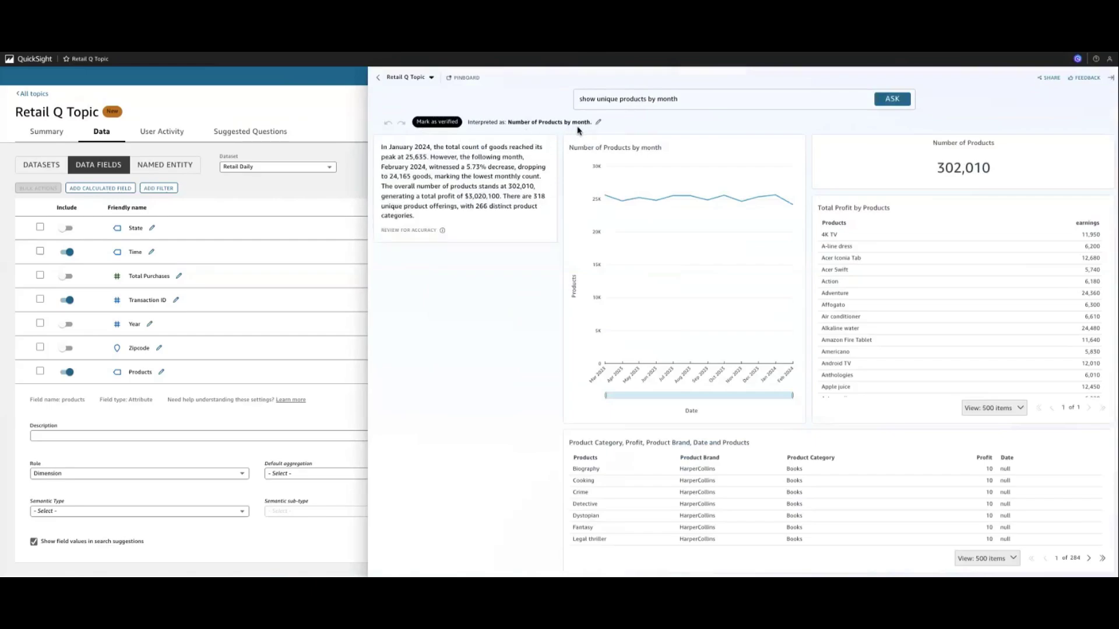
{"action": "left_click", "coordinate": [344, 118]}
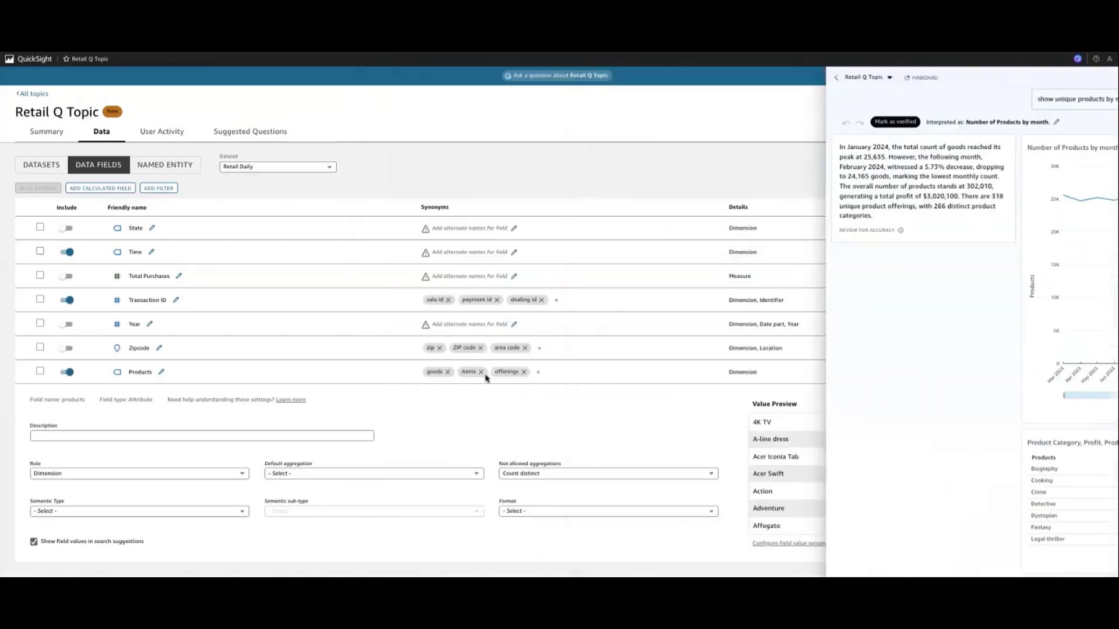
- Clear all not allowed aggregations from the Products field
{"action": "left_click", "coordinate": [563, 475]}
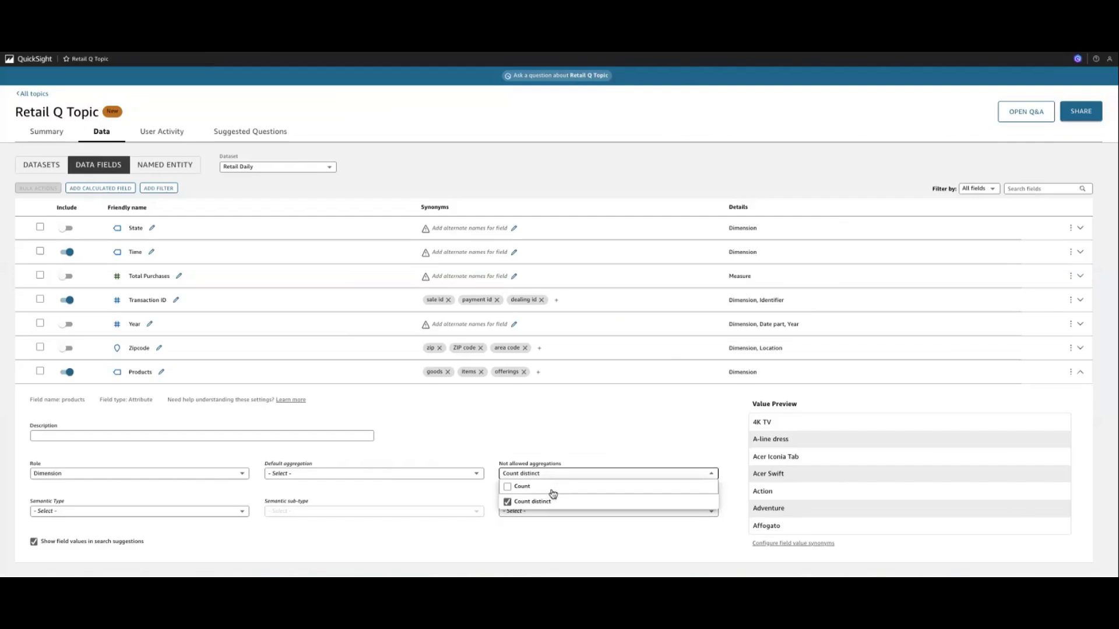
{"action": "left_click", "coordinate": [552, 489]}
{"action": "left_click", "coordinate": [550, 502]}
{"action": "left_click", "coordinate": [554, 488]}
{"action": "left_click", "coordinate": [582, 429]}
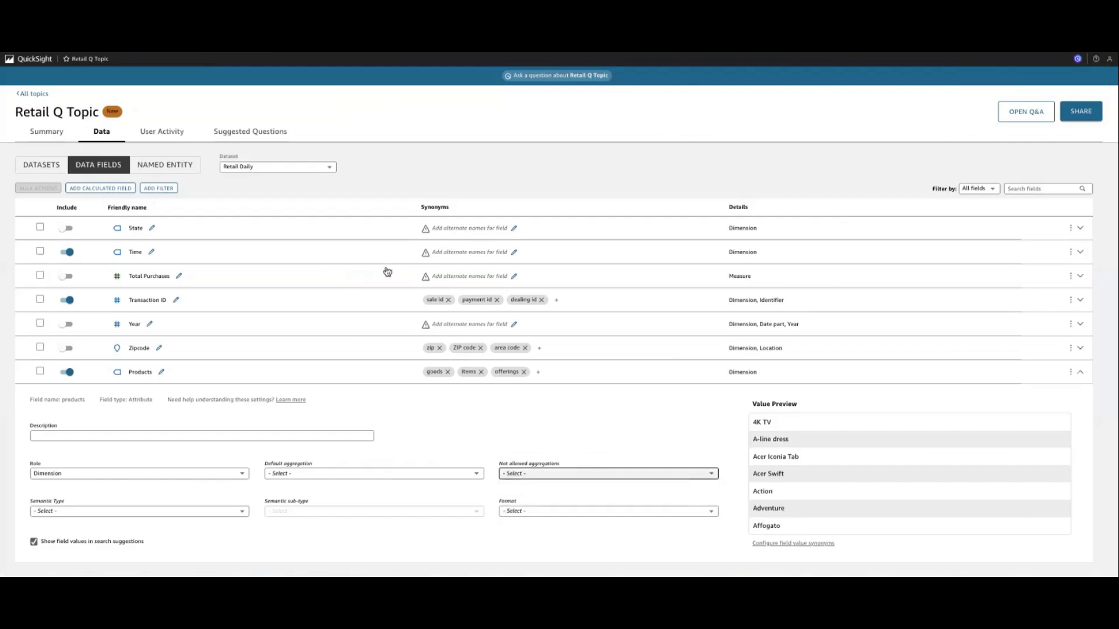
{"action": "scroll", "coordinate": [309, 360], "scroll_direction": "up", "scroll_amount": 15}
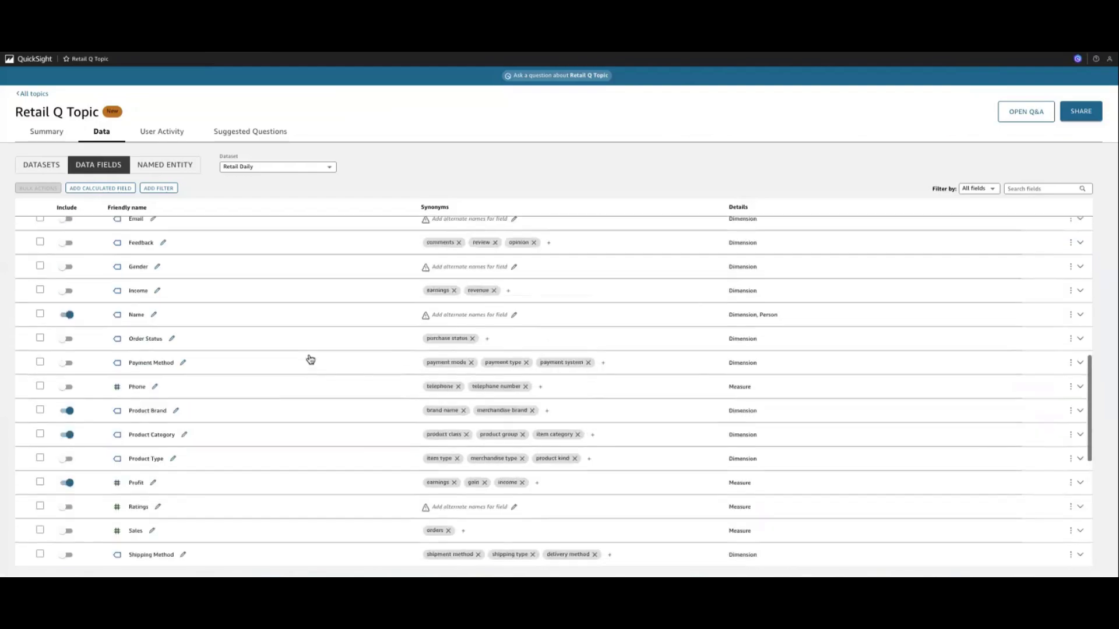
- Find the Name field by searching the page for "name", and examine its available semantic types
{"action": "scroll", "coordinate": [310, 359], "scroll_direction": "down", "scroll_amount": 1}
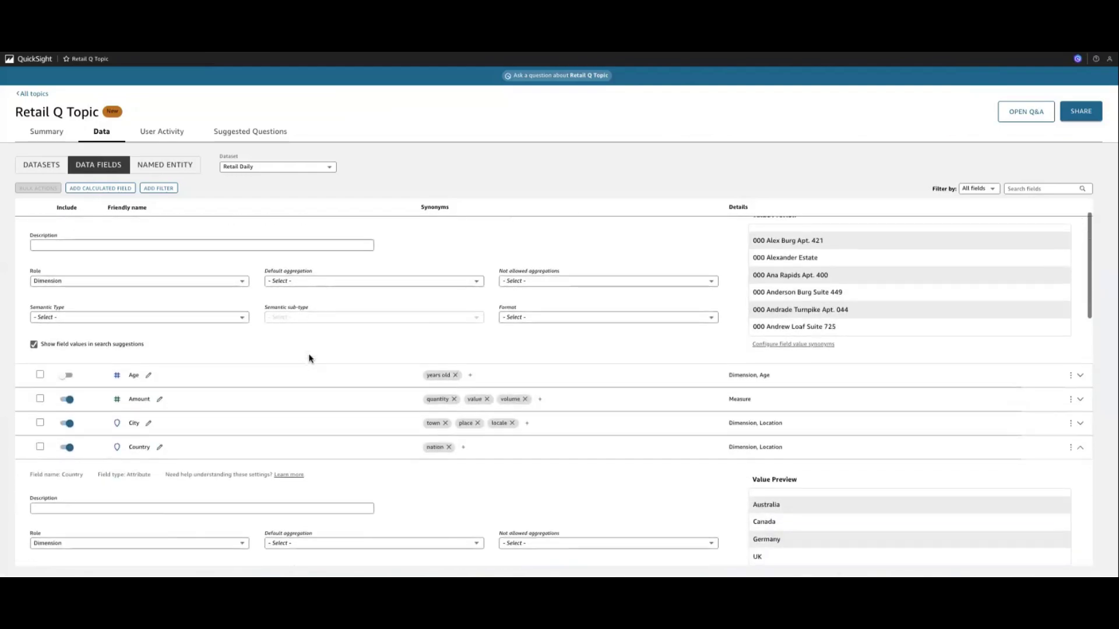
{"action": "scroll", "coordinate": [310, 359], "scroll_direction": "down", "scroll_amount": 8}
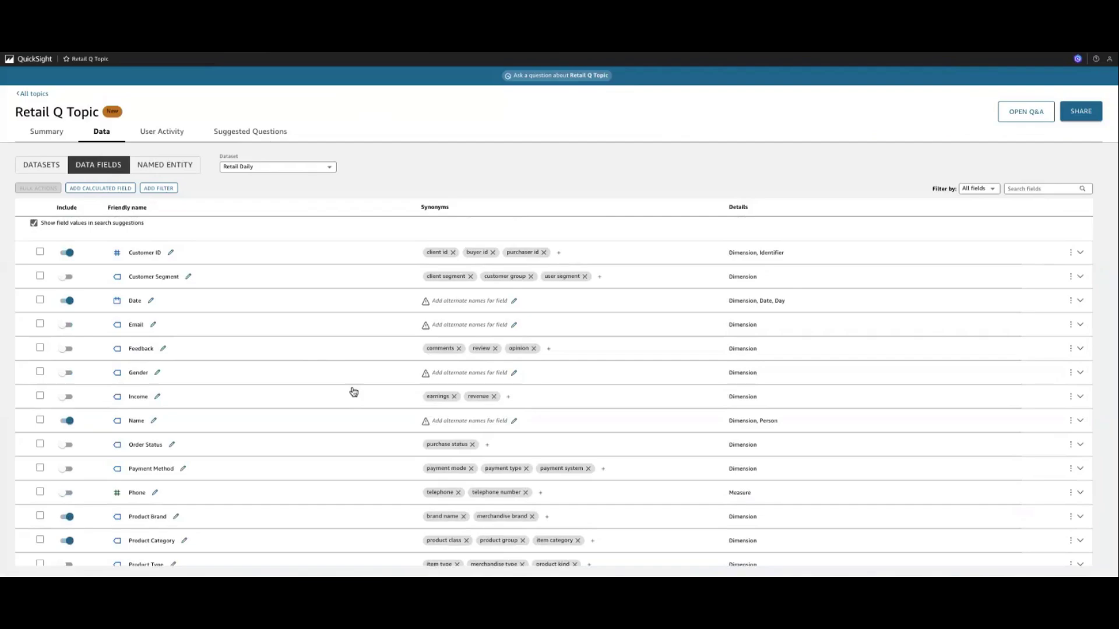
{"action": "key", "text": "ctrl+f"}
{"action": "type", "text": "name"}
{"action": "key", "text": "Return"}
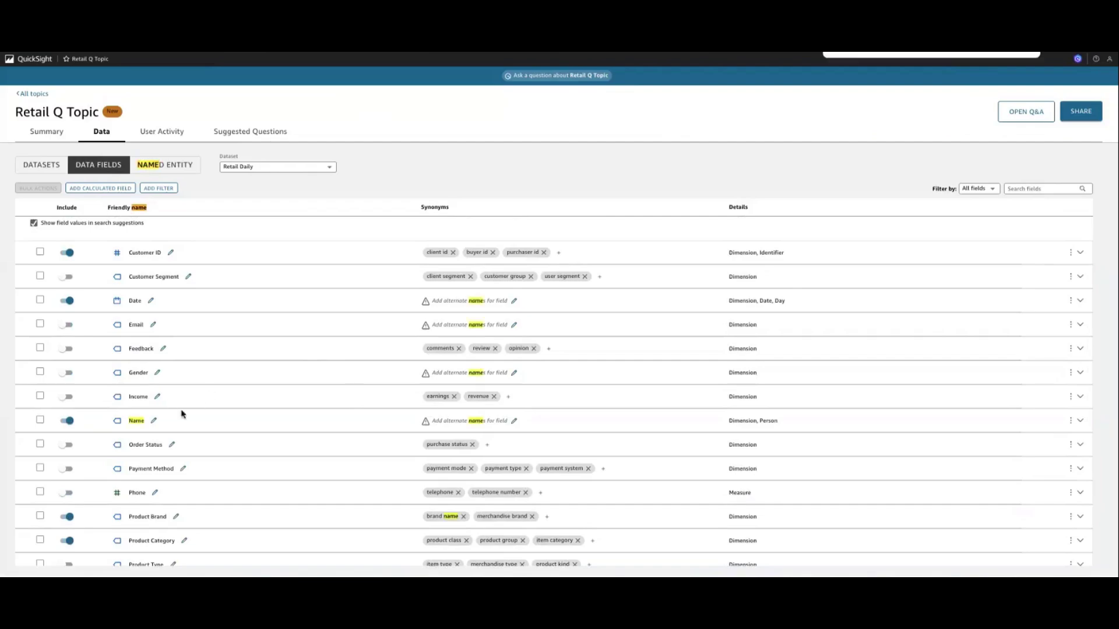
{"action": "left_click", "coordinate": [209, 428]}
{"action": "scroll", "coordinate": [208, 429], "scroll_direction": "down", "scroll_amount": 3}
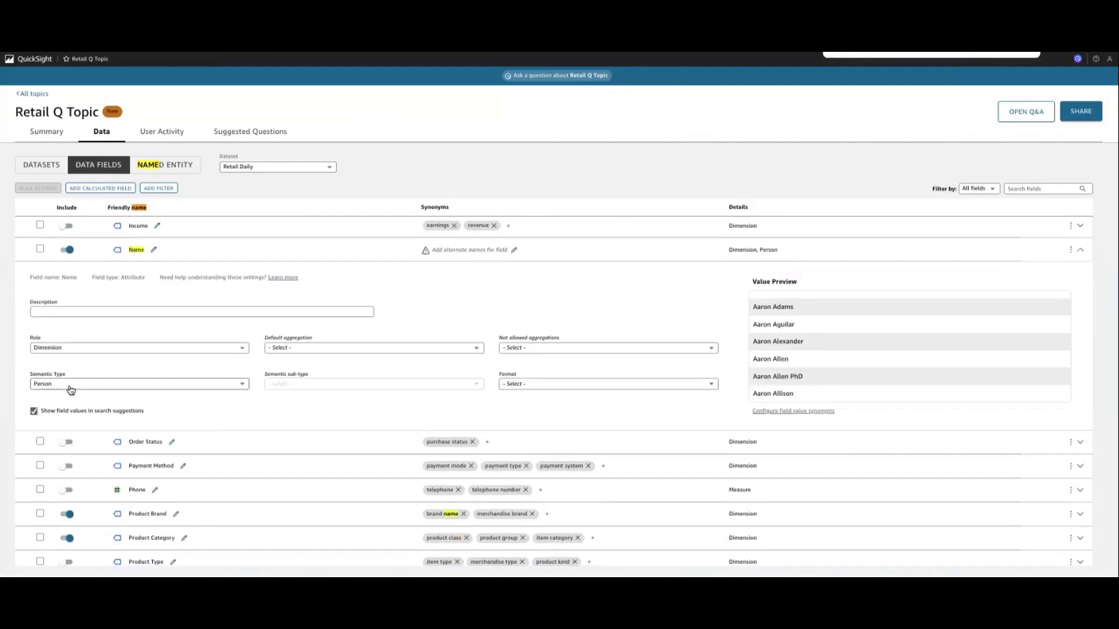
{"action": "left_click", "coordinate": [70, 387]}
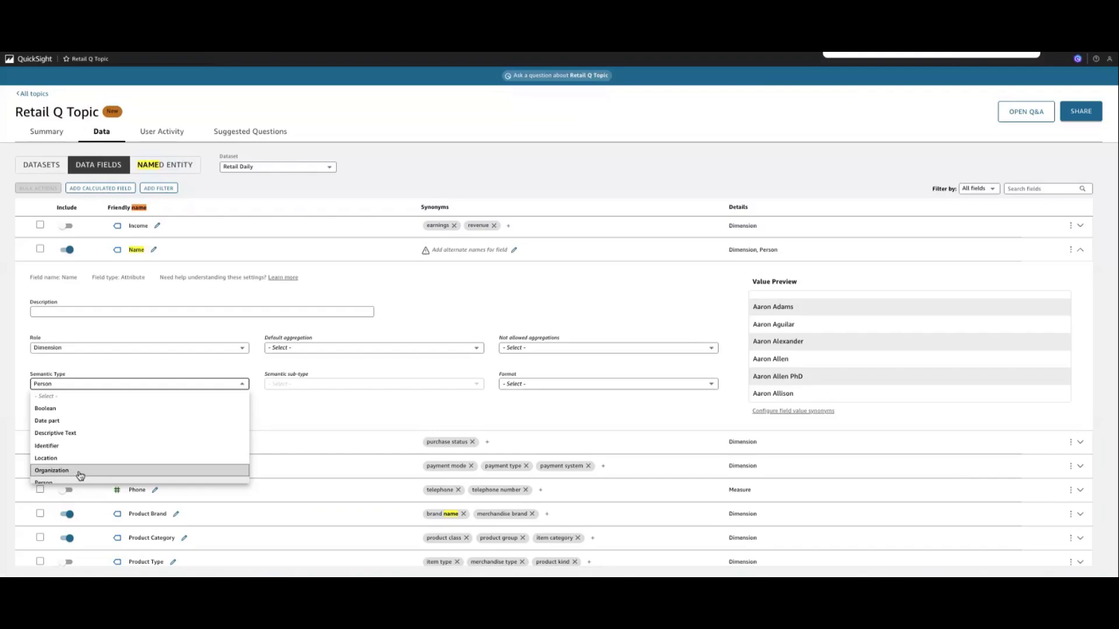
{"action": "left_click", "coordinate": [313, 431]}
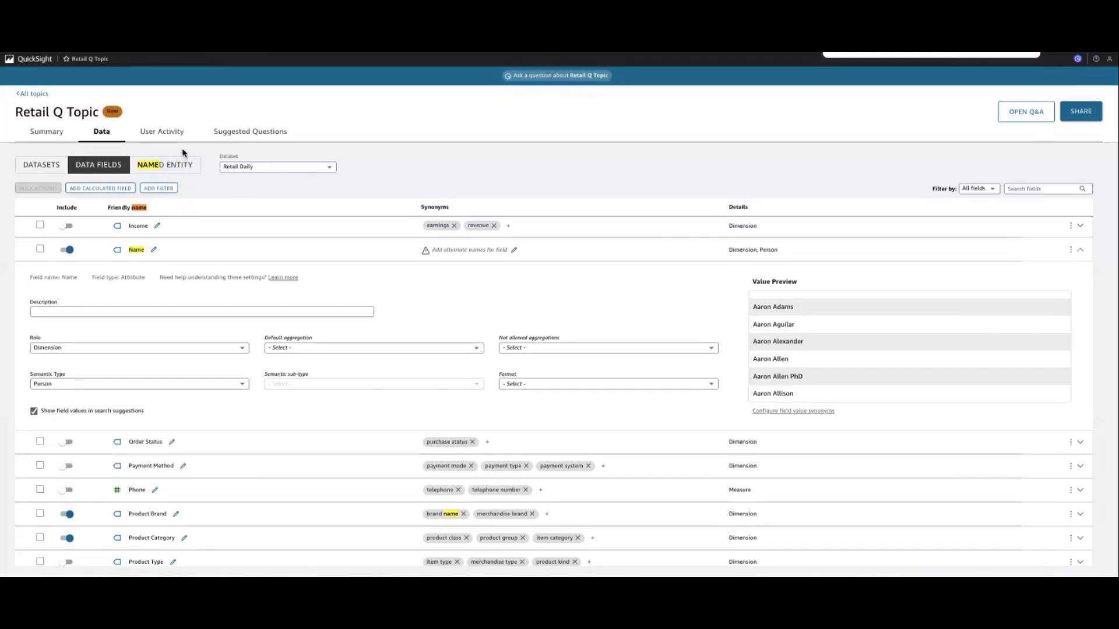
- Add a calculated field named truecost with the expression {Sales}-{Profit} and save it
{"action": "left_click", "coordinate": [100, 188]}
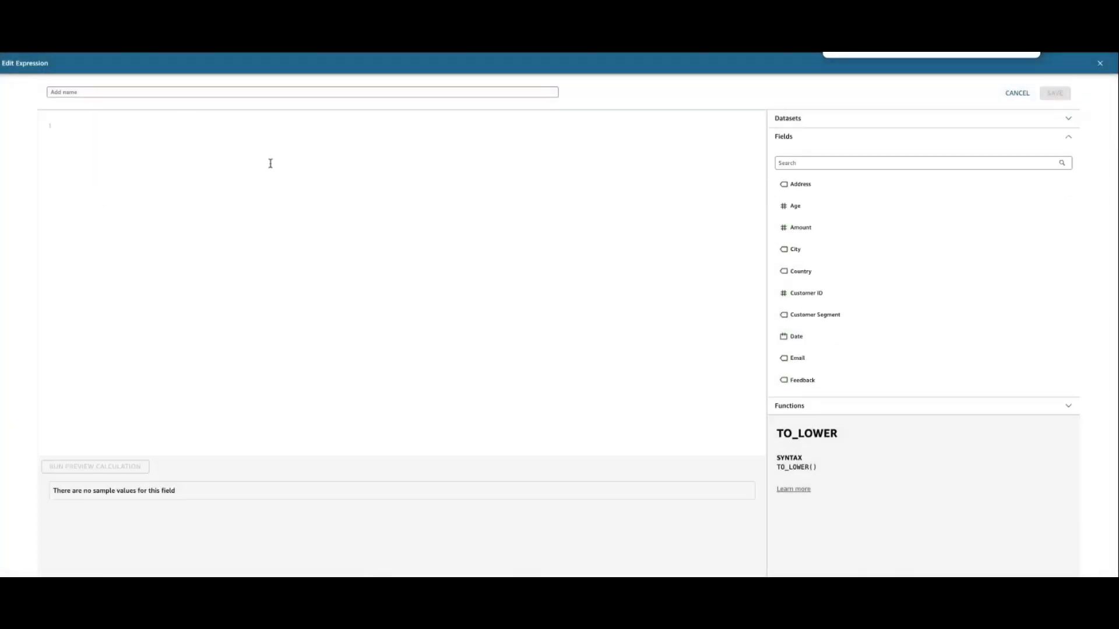
{"action": "left_click", "coordinate": [99, 135]}
{"action": "type", "text": "Sales"}
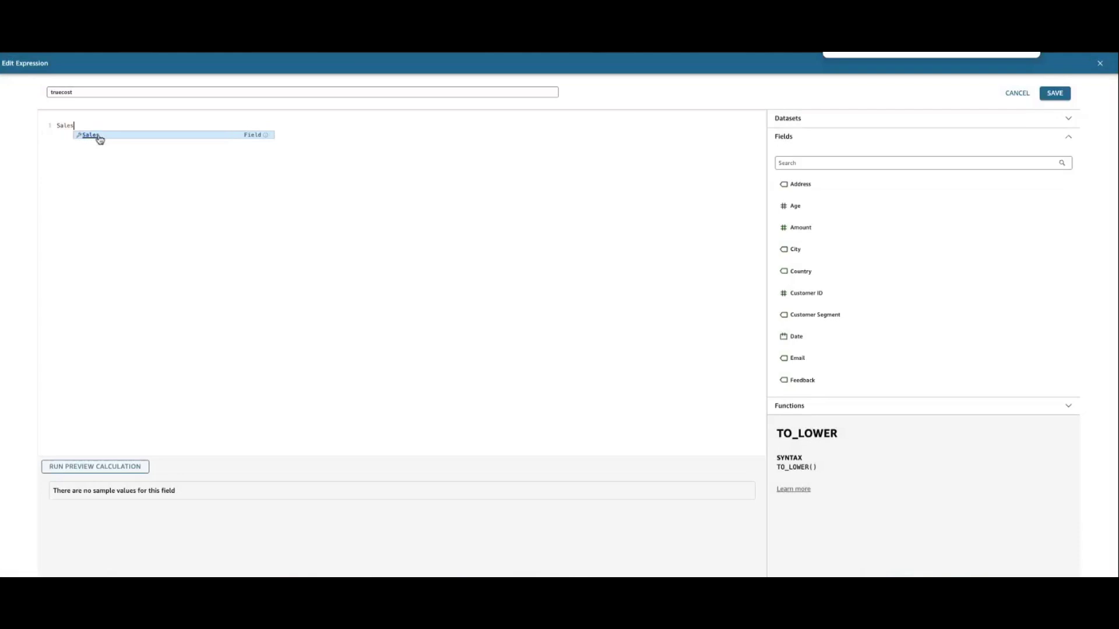
{"action": "left_click", "coordinate": [96, 136]}
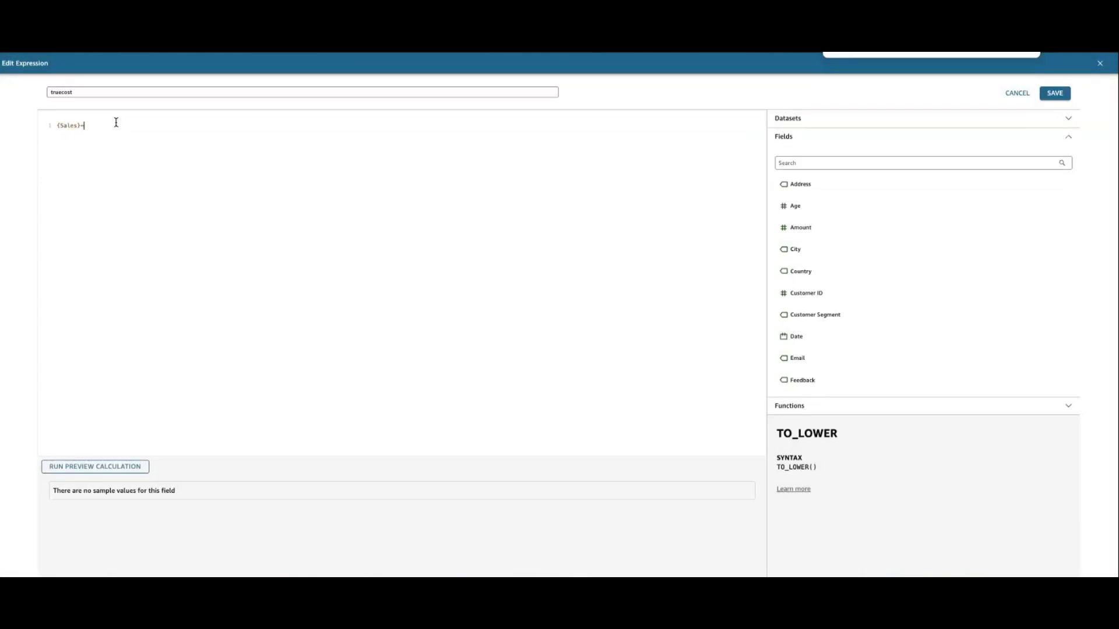
{"action": "type", "text": "-Prof"}
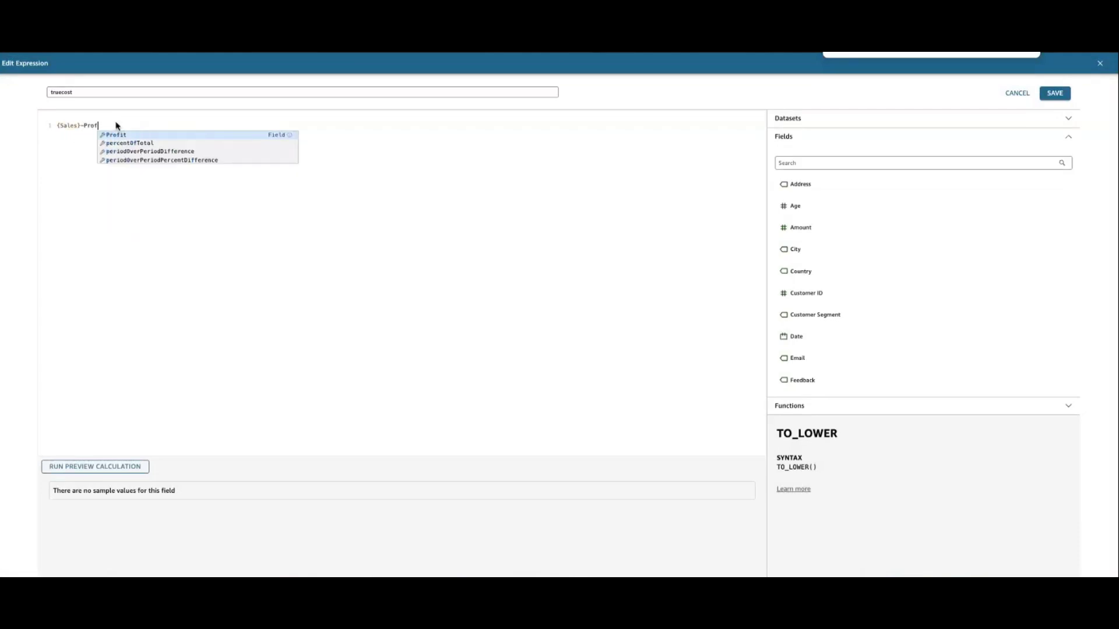
{"action": "left_click", "coordinate": [129, 136]}
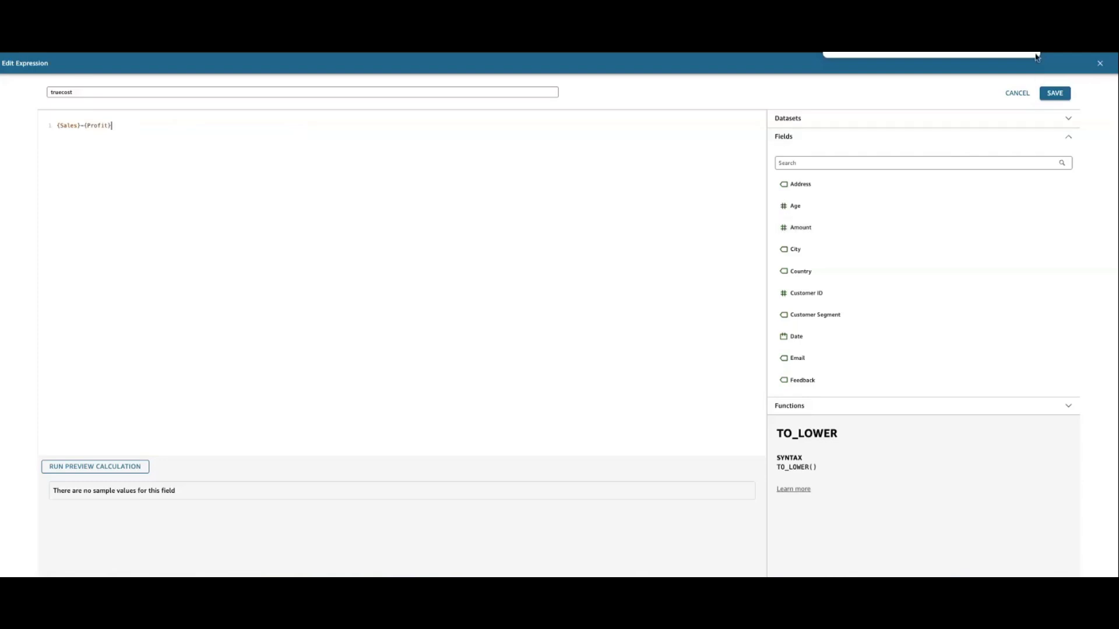
{"action": "left_click", "coordinate": [1054, 93]}
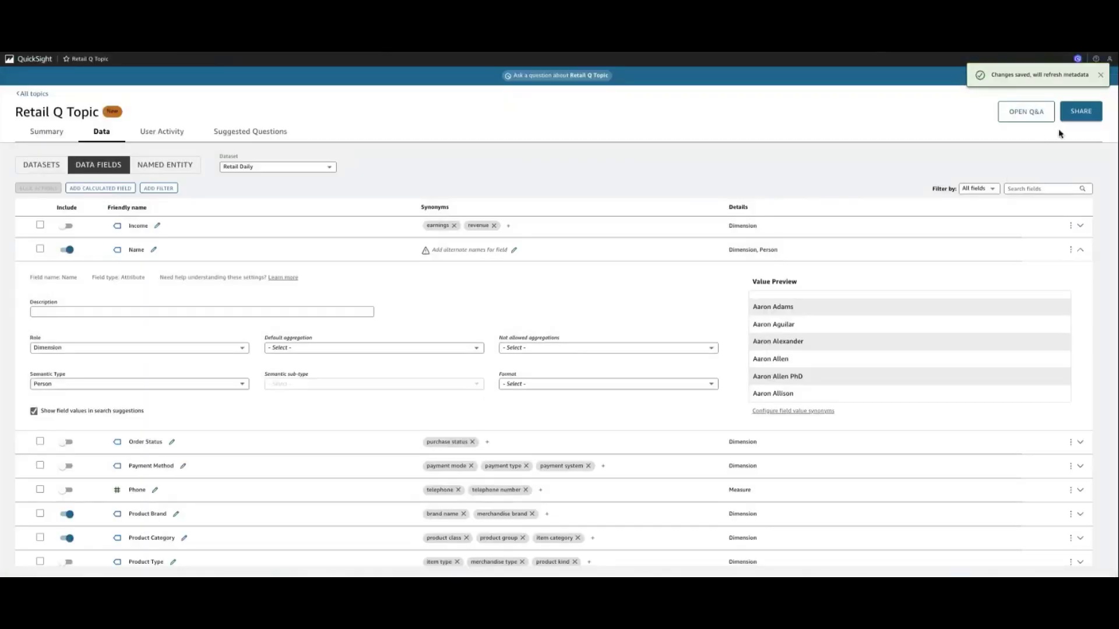
{"action": "left_click", "coordinate": [1101, 76]}
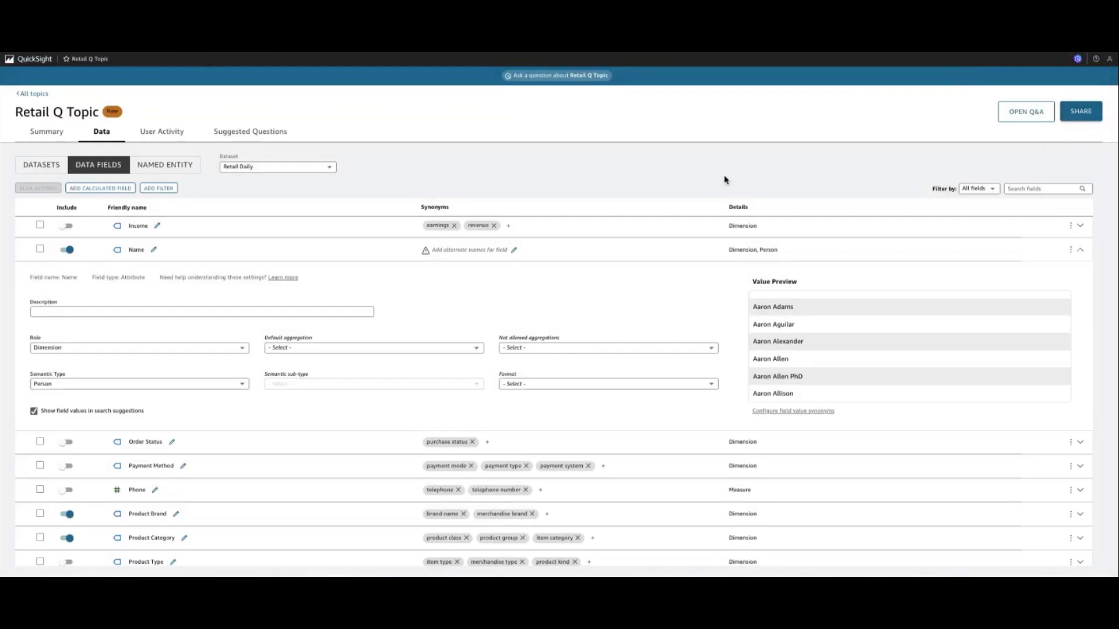
- Ask Retail Q Topic "Show me truecost by product" and close the Q&A pane
{"action": "left_click", "coordinate": [548, 78]}
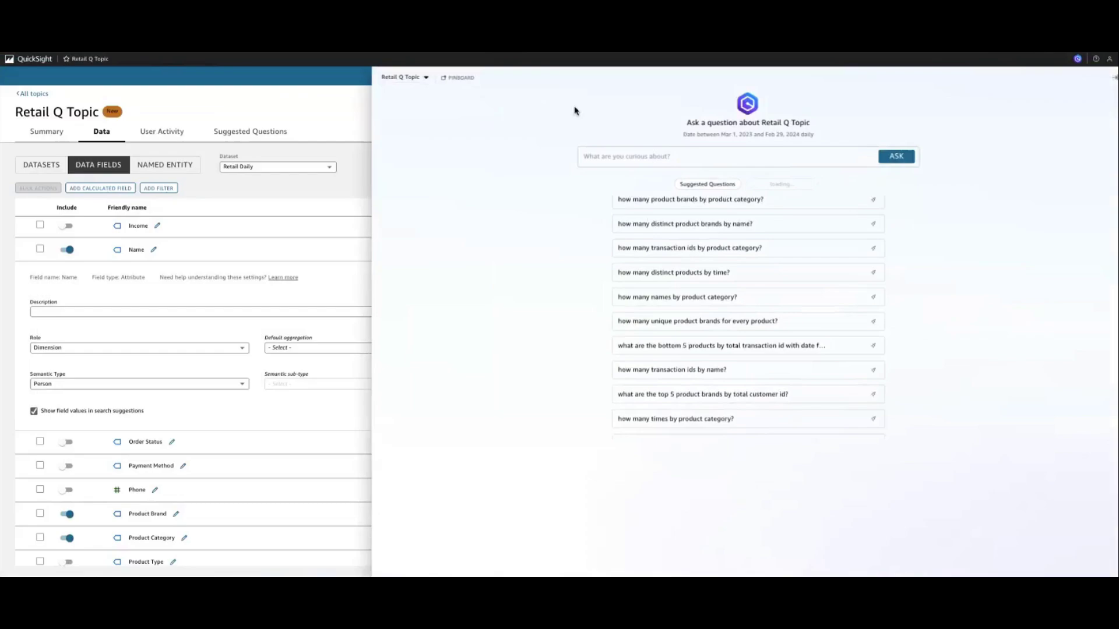
{"action": "left_click", "coordinate": [616, 156]}
{"action": "type", "text": "Show me trecost by product"}
{"action": "left_click", "coordinate": [616, 157]}
{"action": "type", "text": "u"}
{"action": "key", "text": "Return"}
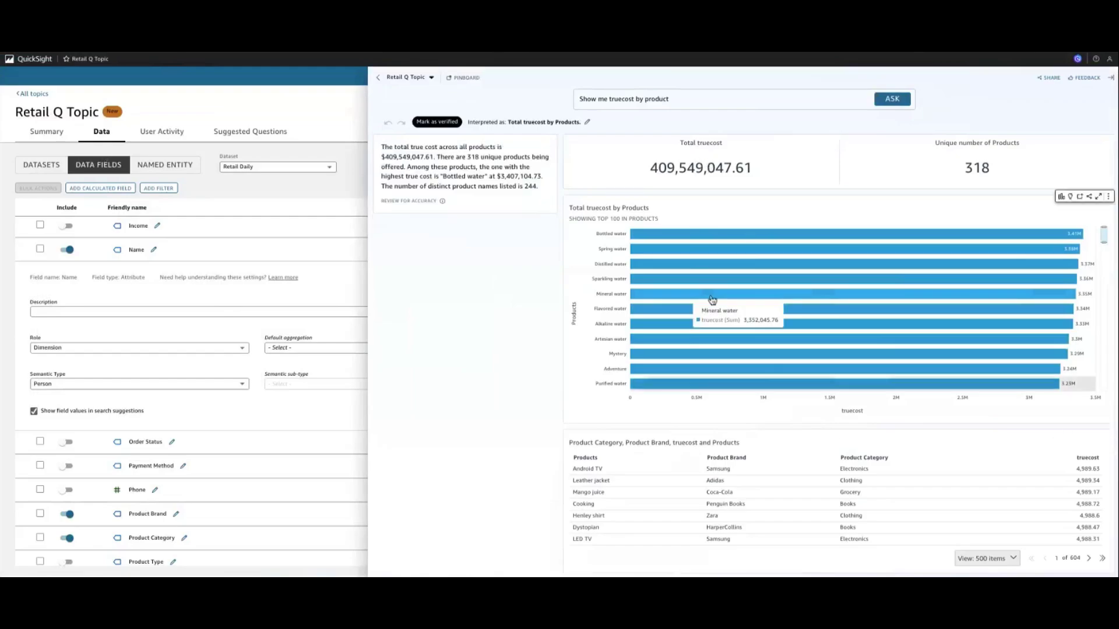
{"action": "left_click", "coordinate": [315, 106]}
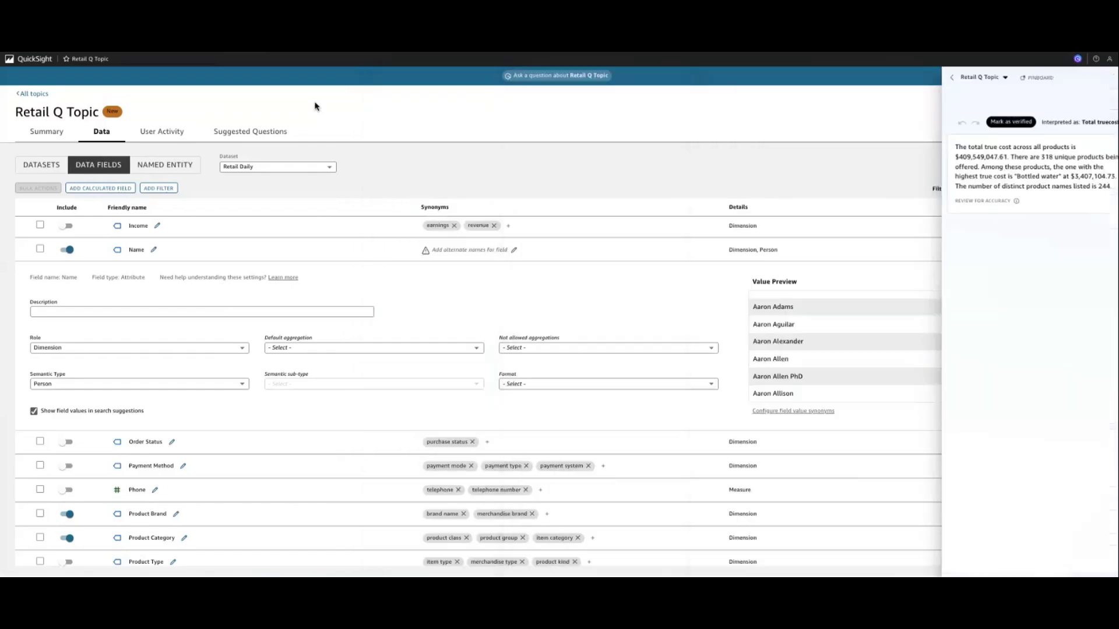
- Add a filter named top2 on the Country field with the Custom filter list type
{"action": "left_click", "coordinate": [168, 190]}
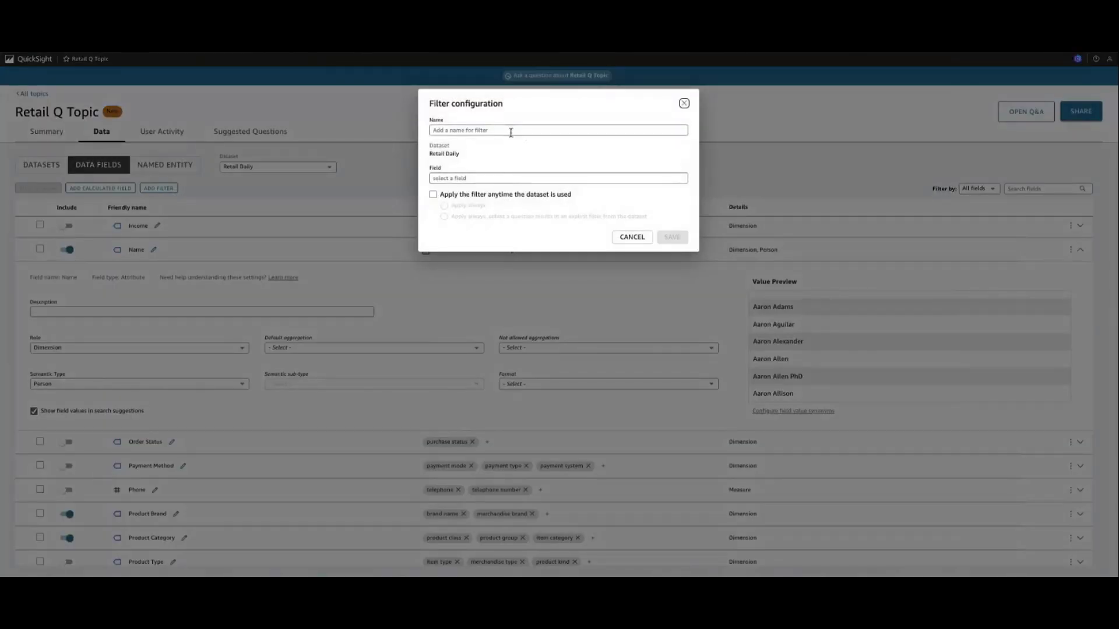
{"action": "type", "text": "top2"}
{"action": "left_click", "coordinate": [478, 179]}
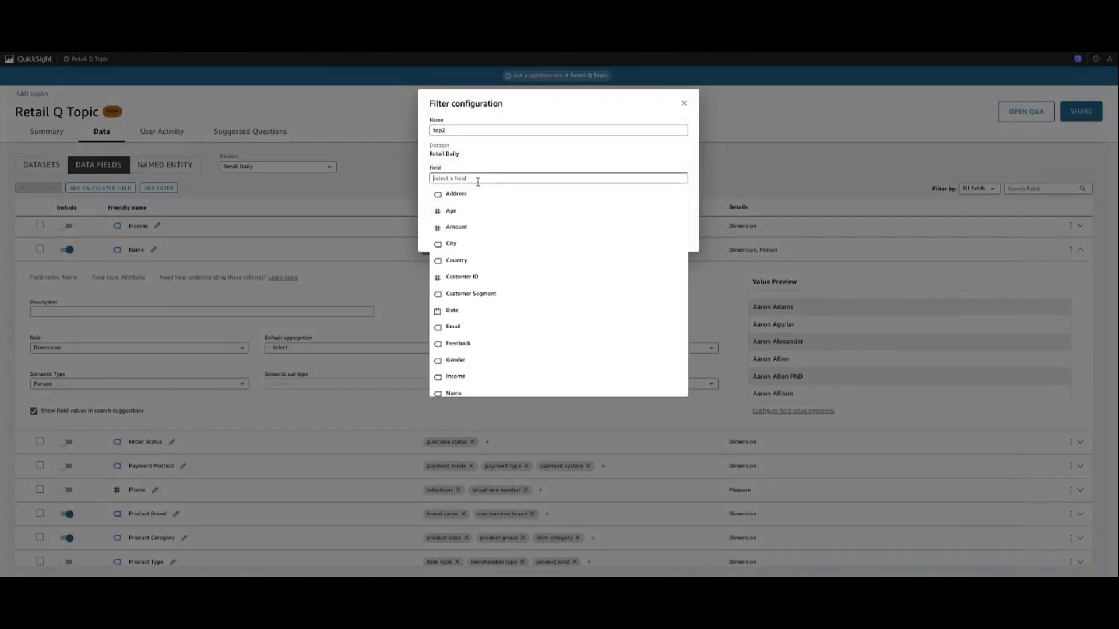
{"action": "left_click", "coordinate": [470, 261]}
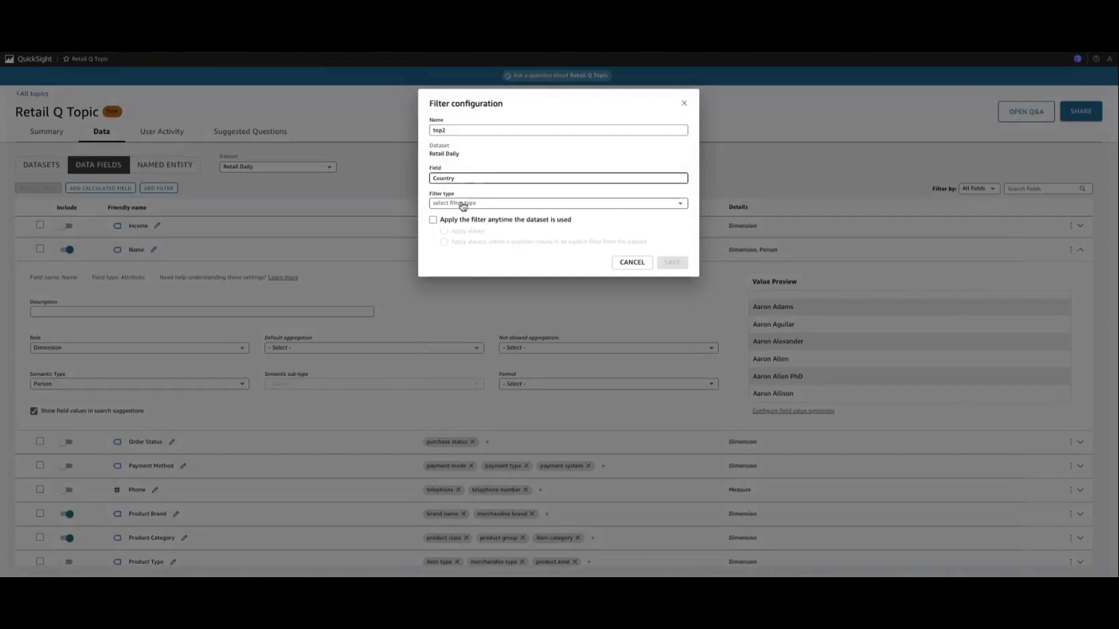
{"action": "left_click", "coordinate": [463, 204]}
{"action": "left_click", "coordinate": [464, 214]}
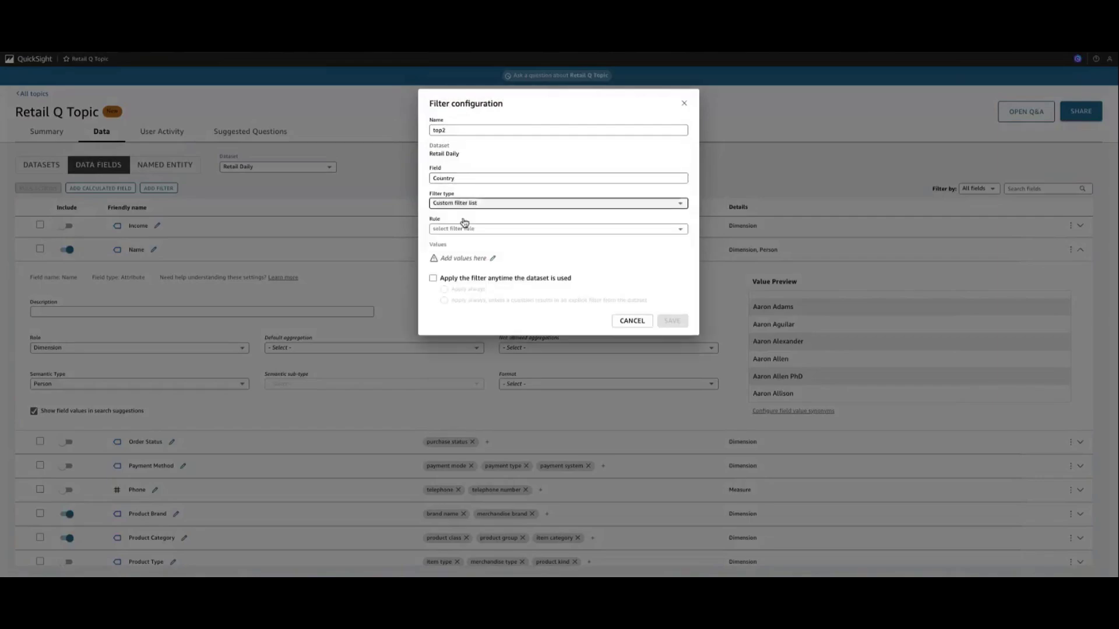
- Set the top2 filter's rule to Include with the values USA and UK, and save it without automatic application
{"action": "left_click", "coordinate": [463, 229]}
{"action": "left_click", "coordinate": [464, 240]}
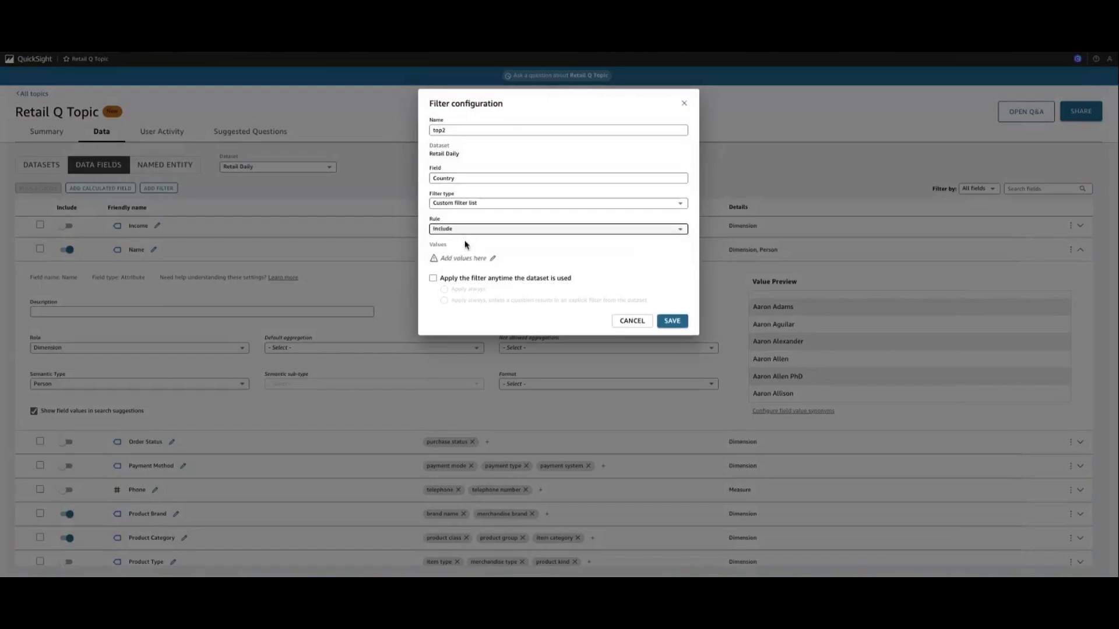
{"action": "left_click", "coordinate": [489, 259]}
{"action": "type", "text": "USA"}
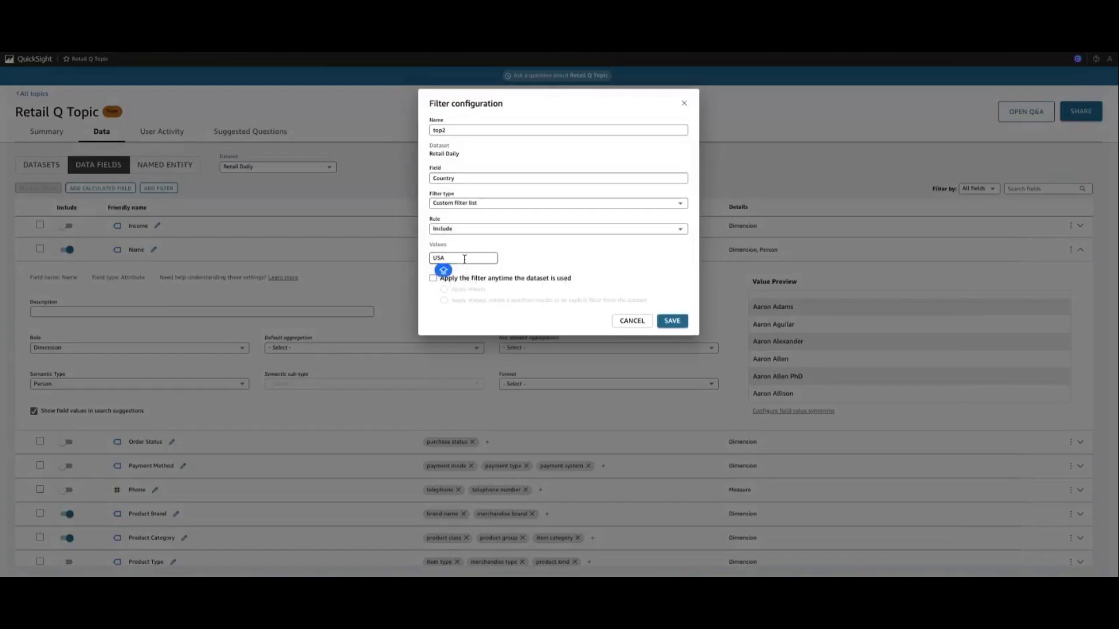
{"action": "key", "text": "Return"}
{"action": "left_click", "coordinate": [466, 259]}
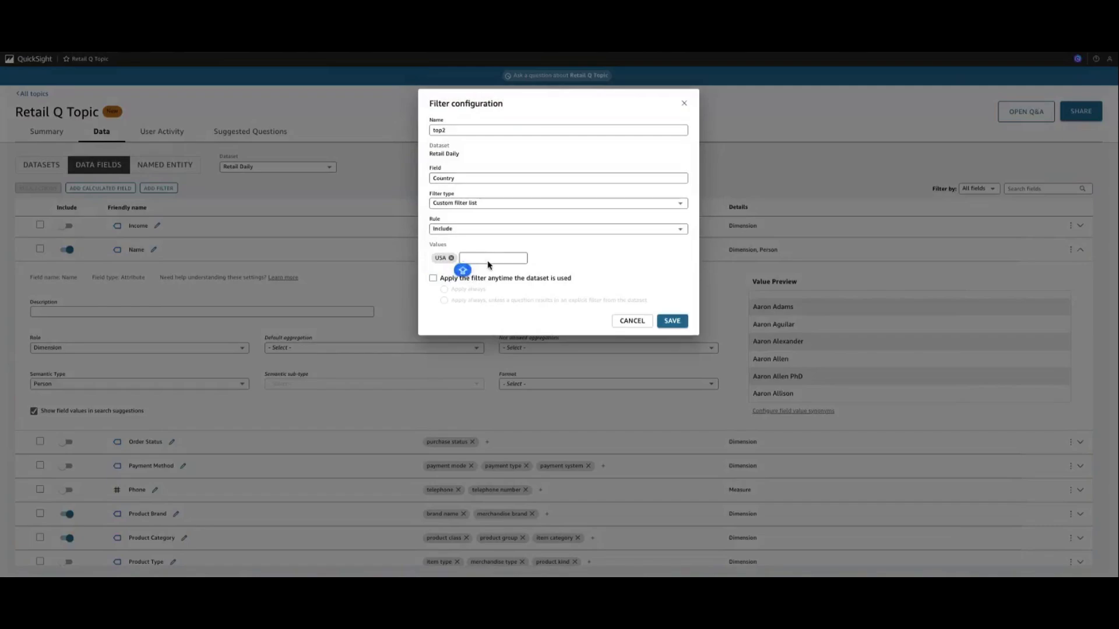
{"action": "type", "text": "UK"}
{"action": "key", "text": "Return"}
{"action": "left_click", "coordinate": [433, 278]}
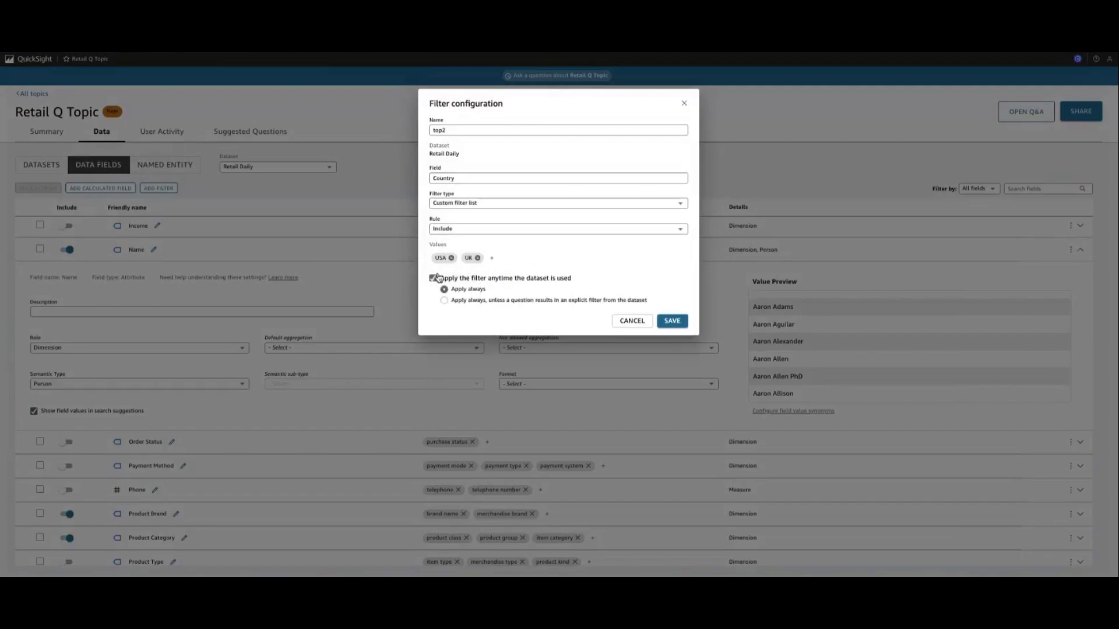
{"action": "left_click", "coordinate": [433, 278]}
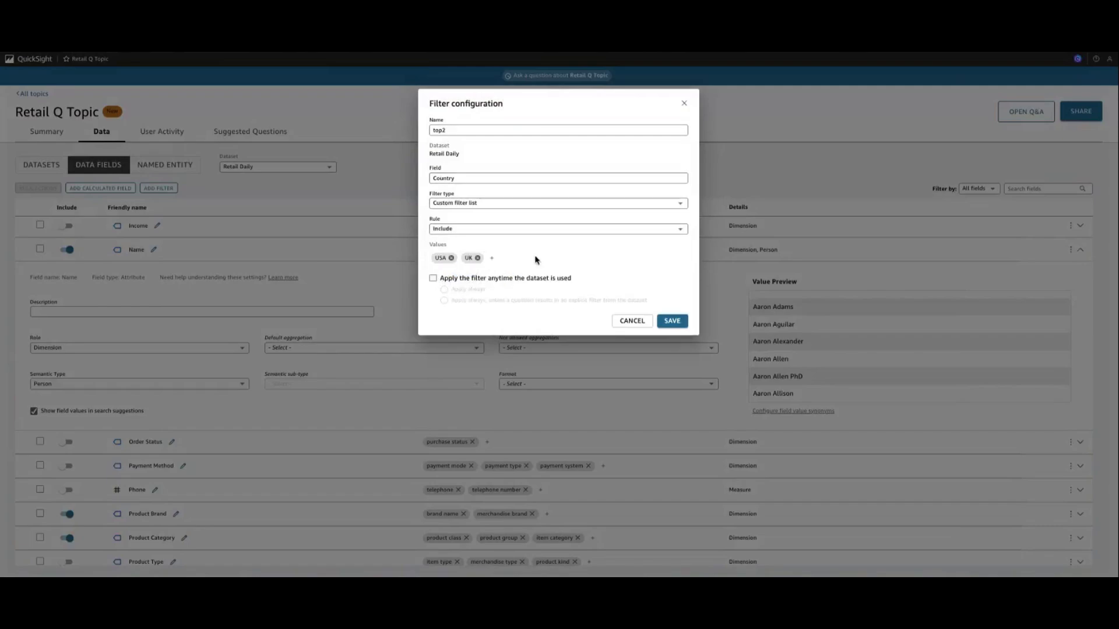
{"action": "left_click", "coordinate": [679, 322]}
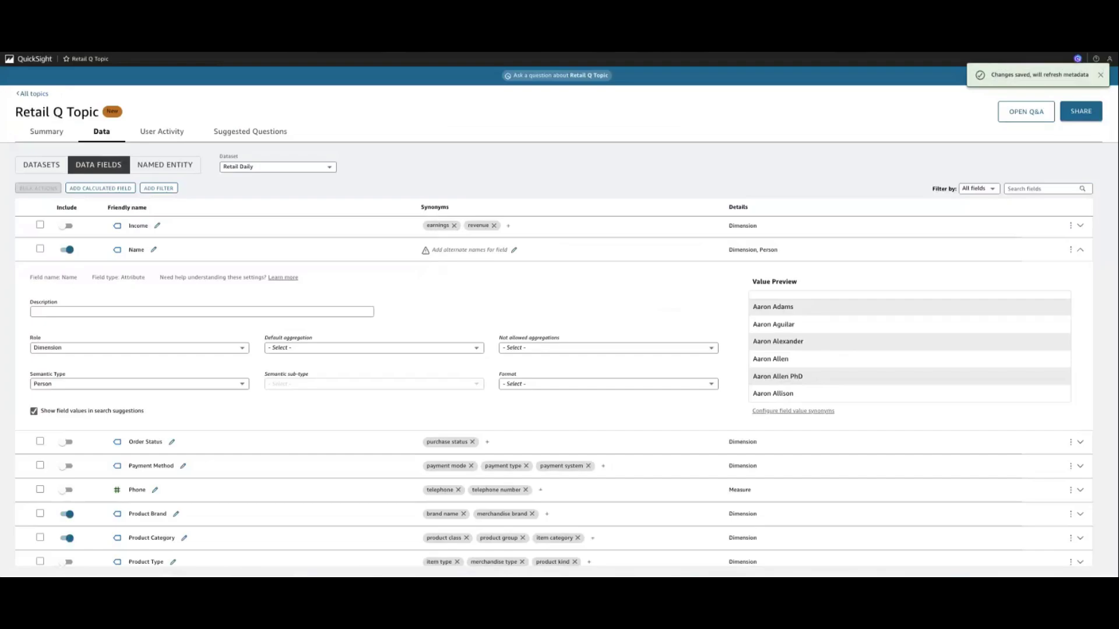
- Ask Retail Q Topic "Show me sales for Top2" and close the Q&A pane
{"action": "left_click", "coordinate": [557, 76]}
{"action": "type", "text": "Show me sales for Top2"}
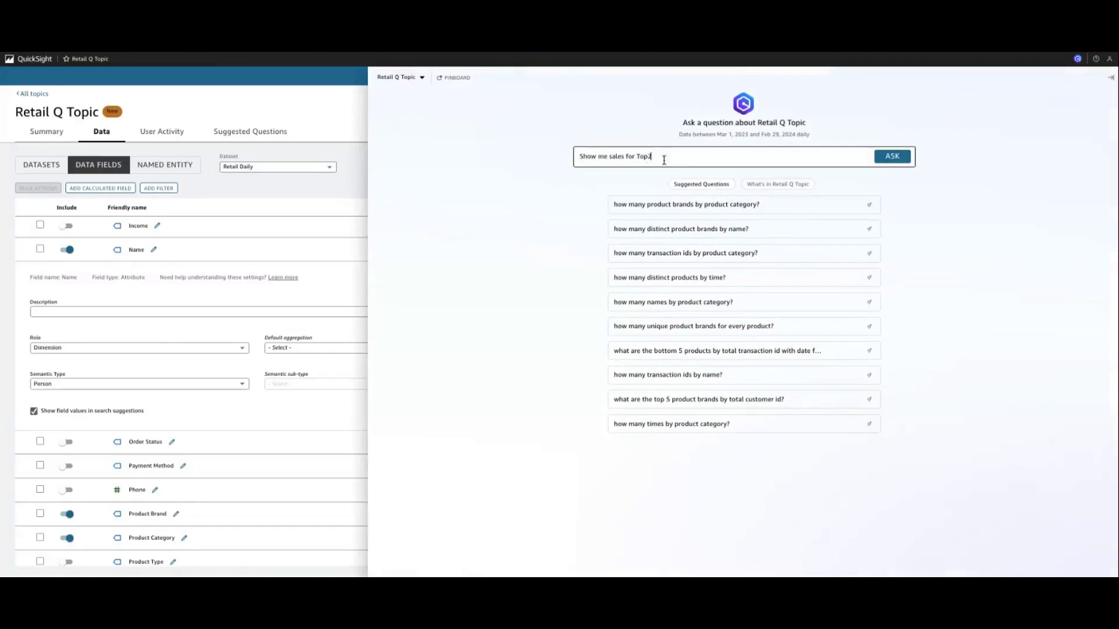
{"action": "key", "text": "Return"}
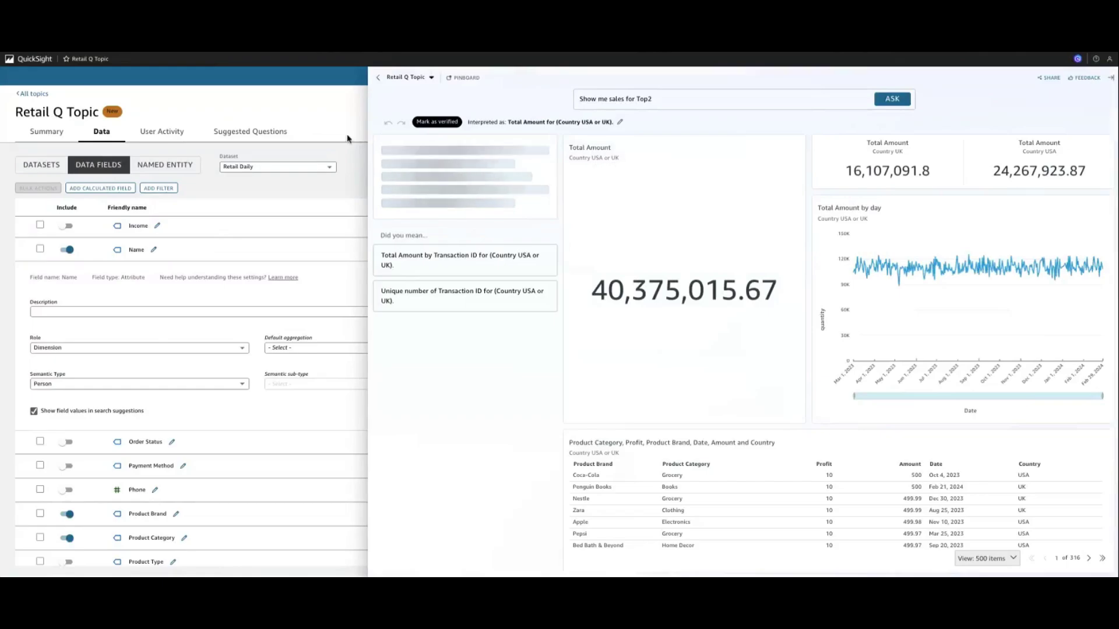
{"action": "left_click", "coordinate": [360, 190]}
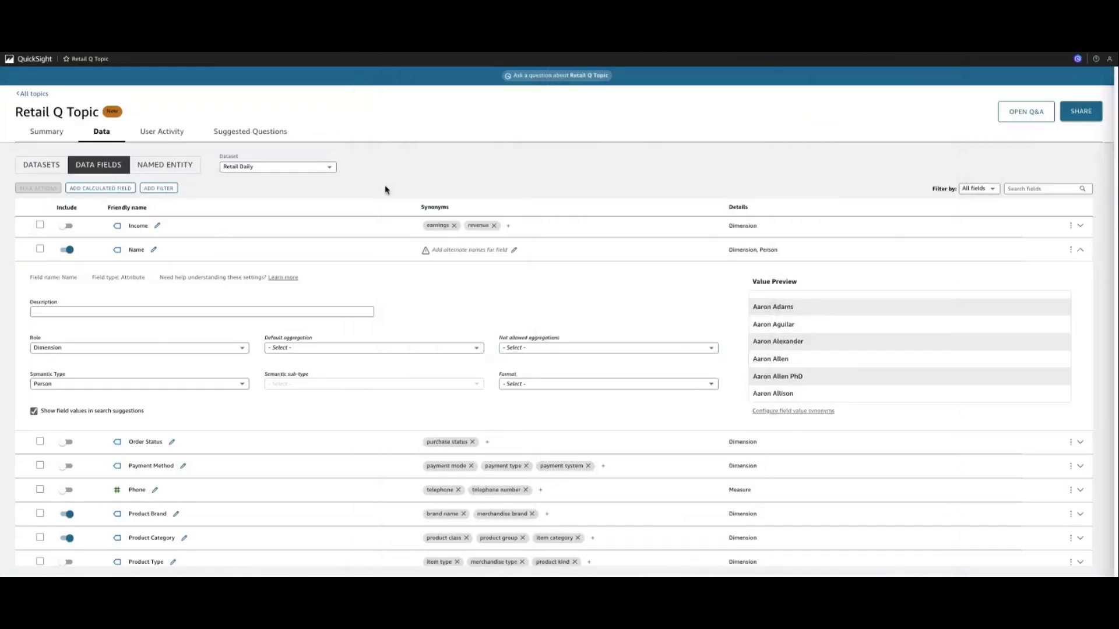
- Show only filters in the data fields list, and set the top2 filter to apply always whenever the dataset is used
{"action": "left_click", "coordinate": [992, 190]}
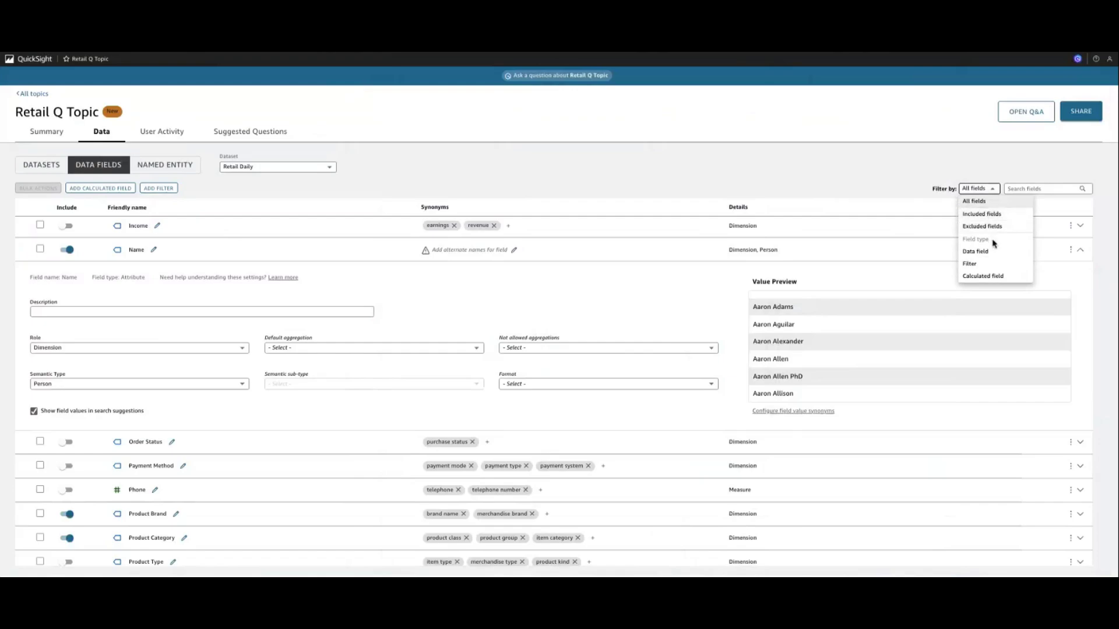
{"action": "left_click", "coordinate": [970, 264]}
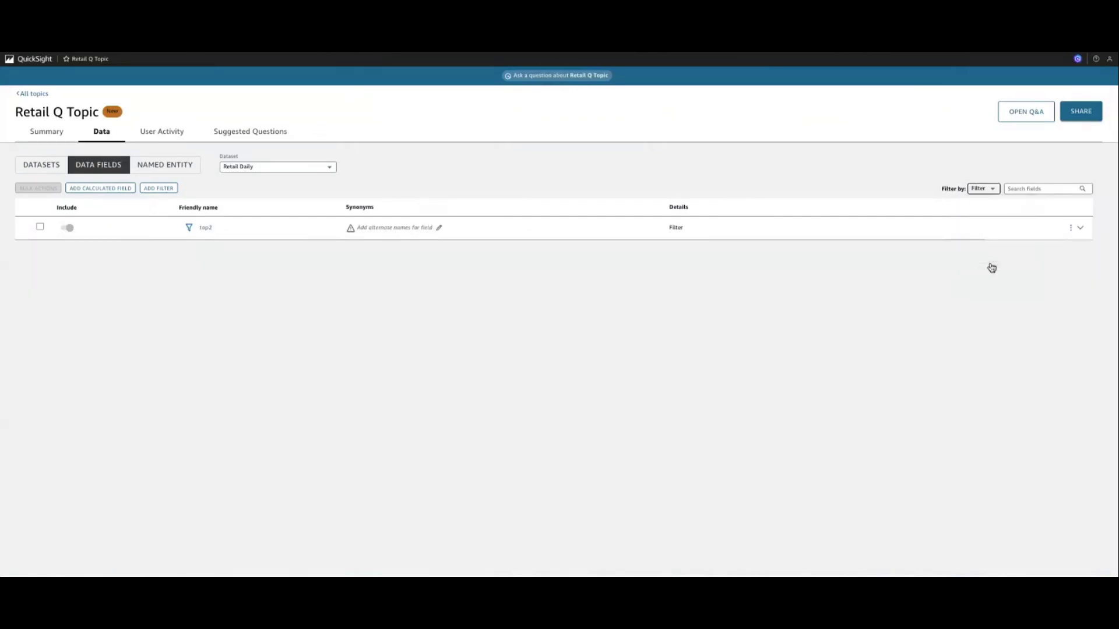
{"action": "left_click", "coordinate": [988, 189]}
{"action": "left_click", "coordinate": [687, 314]}
{"action": "left_click", "coordinate": [204, 229]}
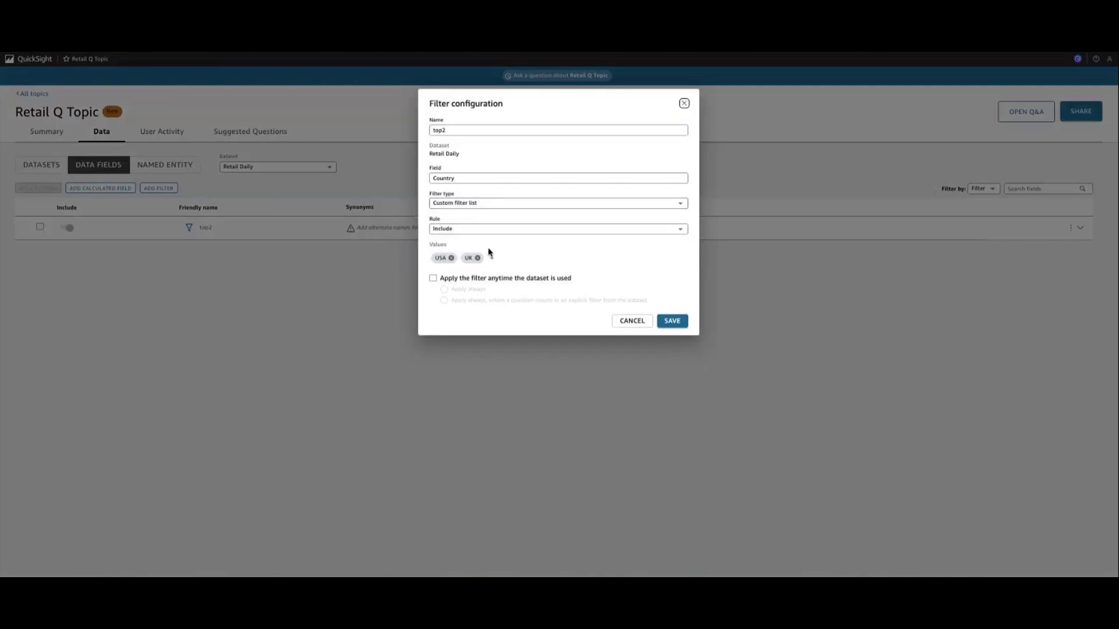
{"action": "left_click", "coordinate": [434, 279]}
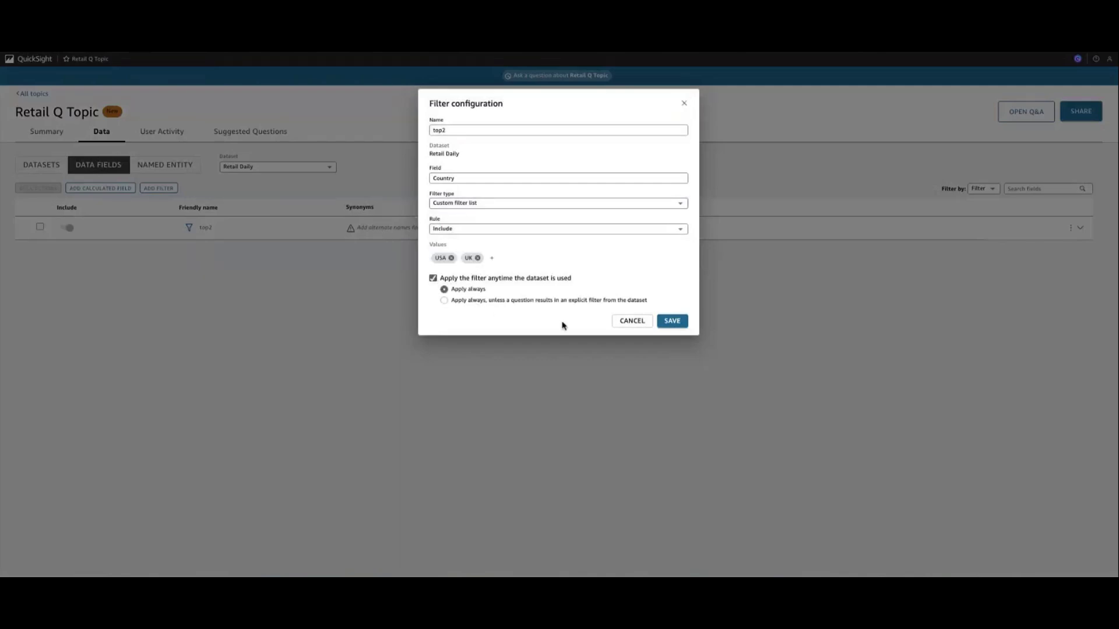
{"action": "left_click", "coordinate": [433, 279]}
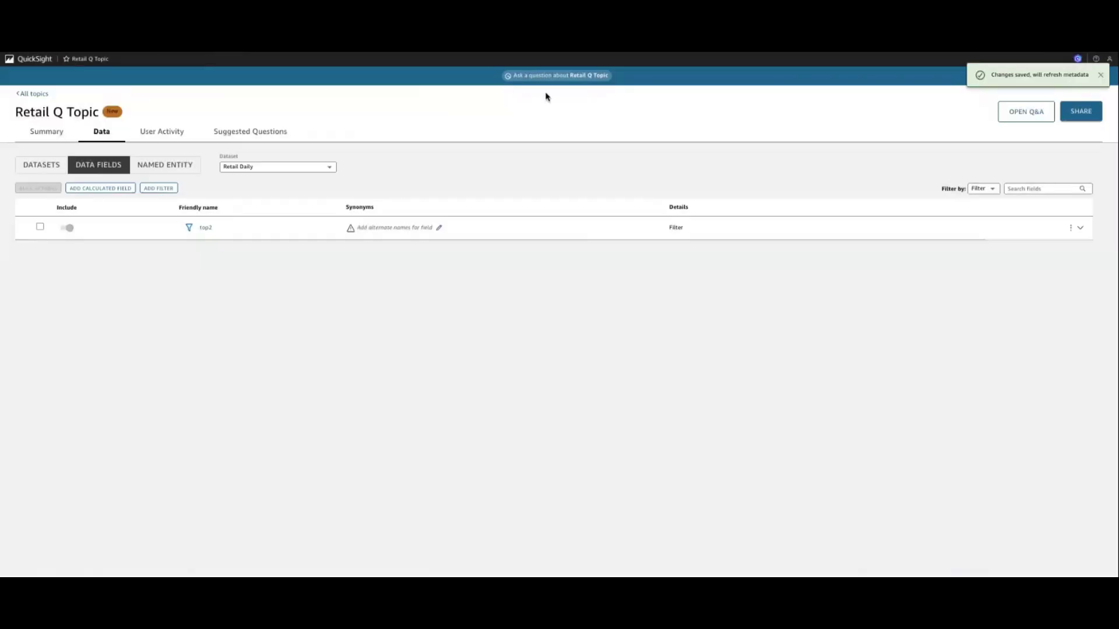
- Ask Retail Q Topic "show sales for aus" and close the Q&A pane
{"action": "left_click", "coordinate": [547, 75]}
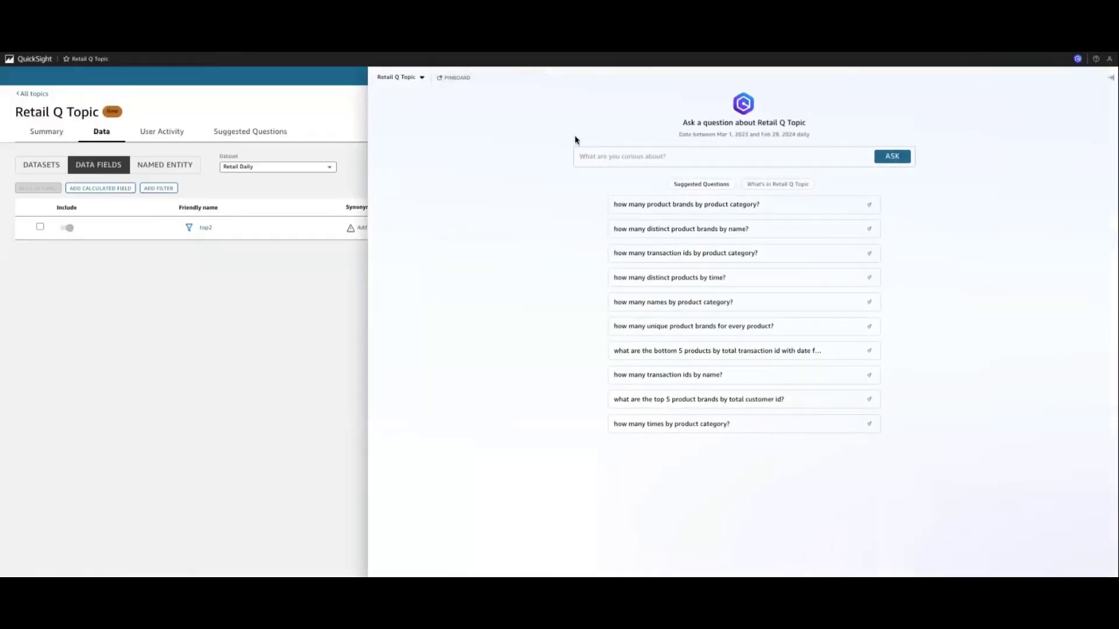
{"action": "left_click", "coordinate": [597, 165]}
{"action": "type", "text": "s"}
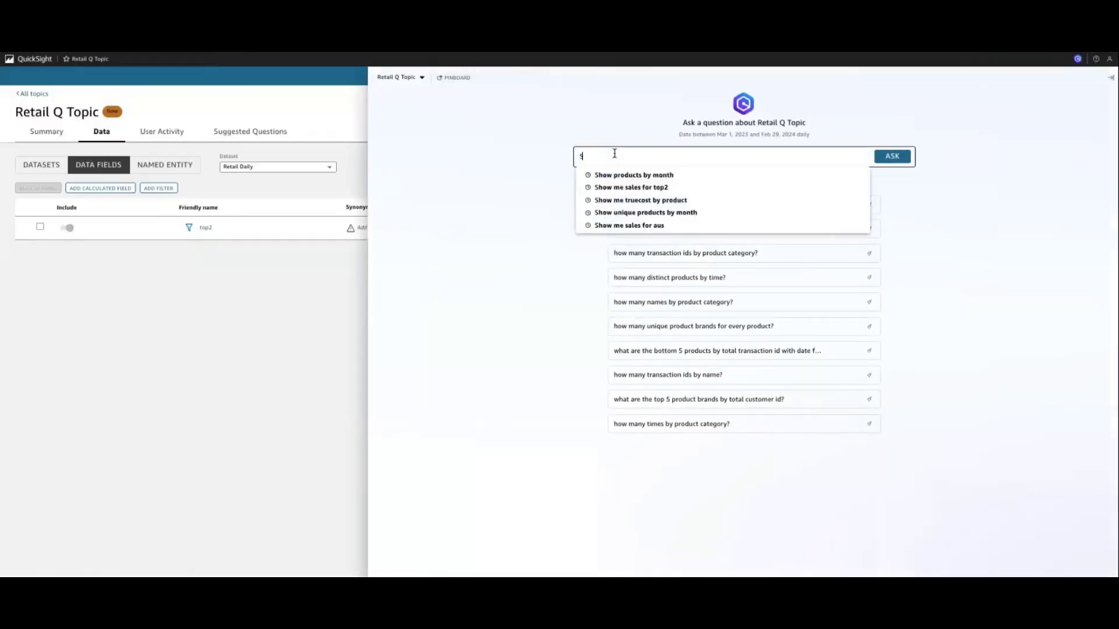
{"action": "type", "text": "how"}
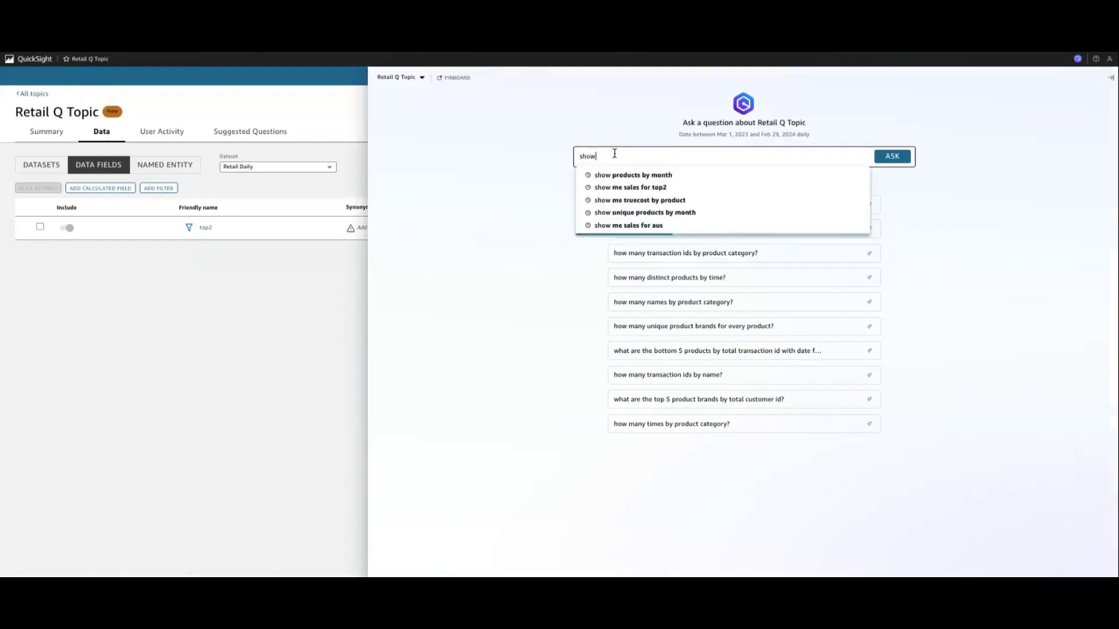
{"action": "type", "text": " sales for aus"}
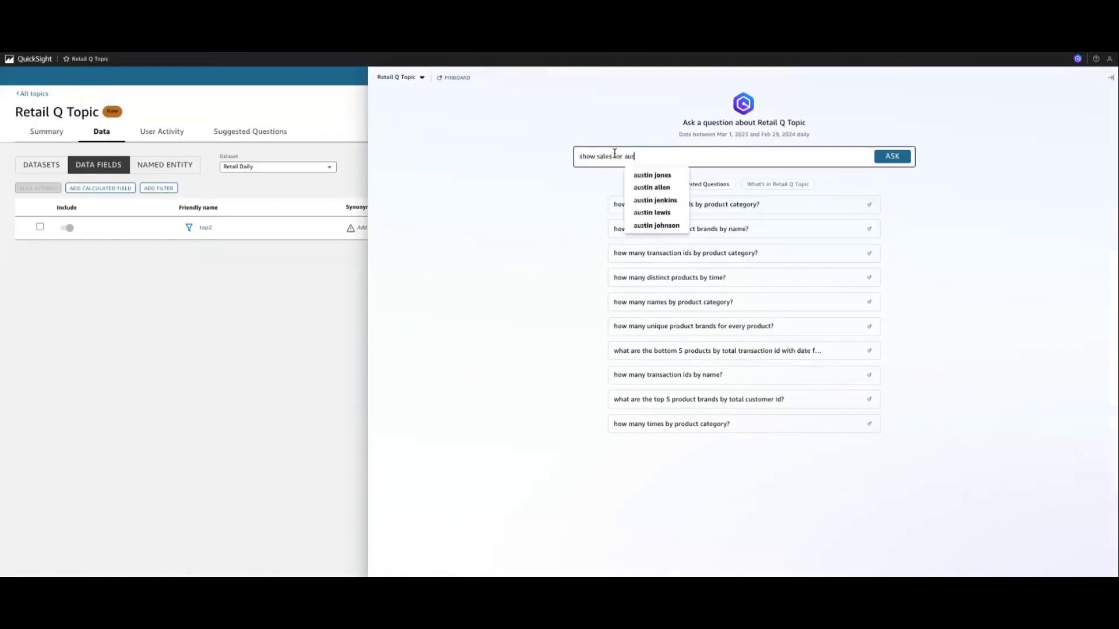
{"action": "key", "text": "Return"}
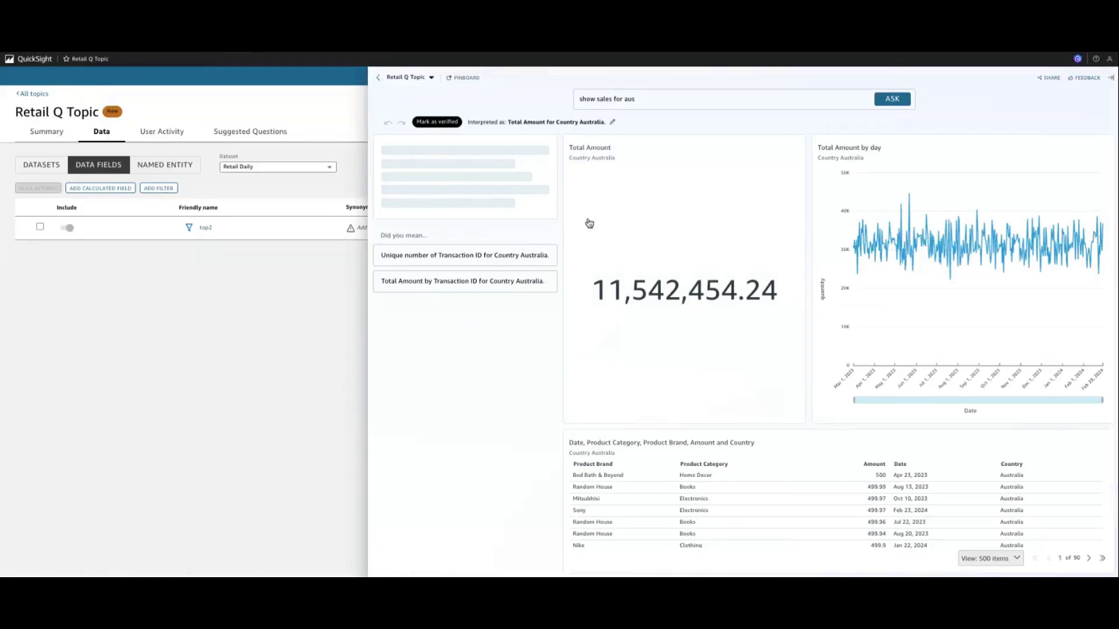
{"action": "mouse_move", "coordinate": [656, 160]}
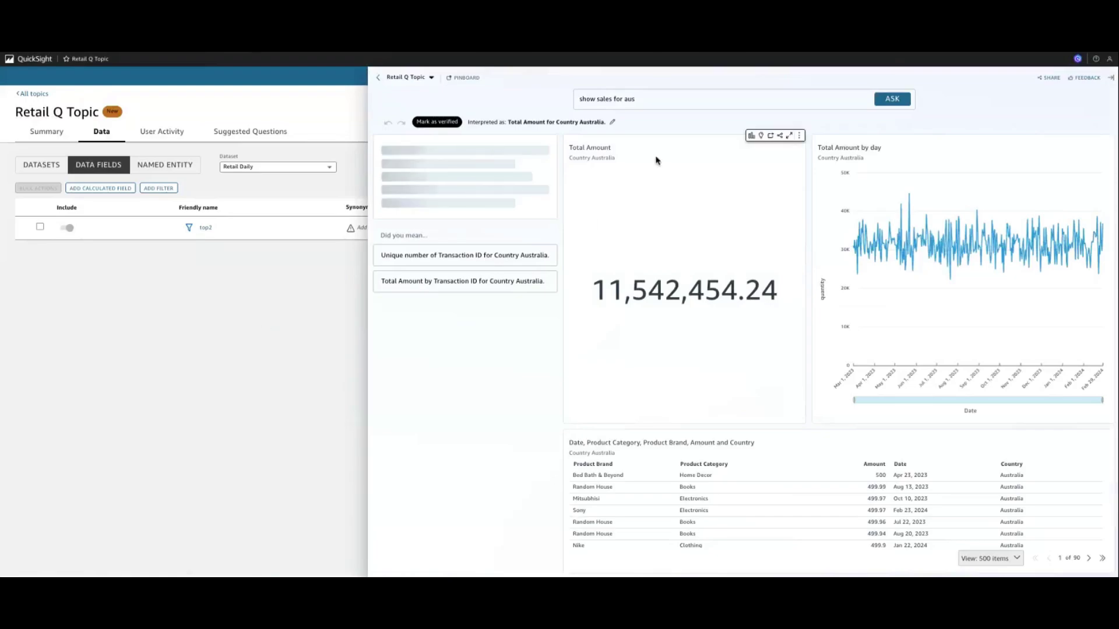
{"action": "left_click", "coordinate": [269, 349]}
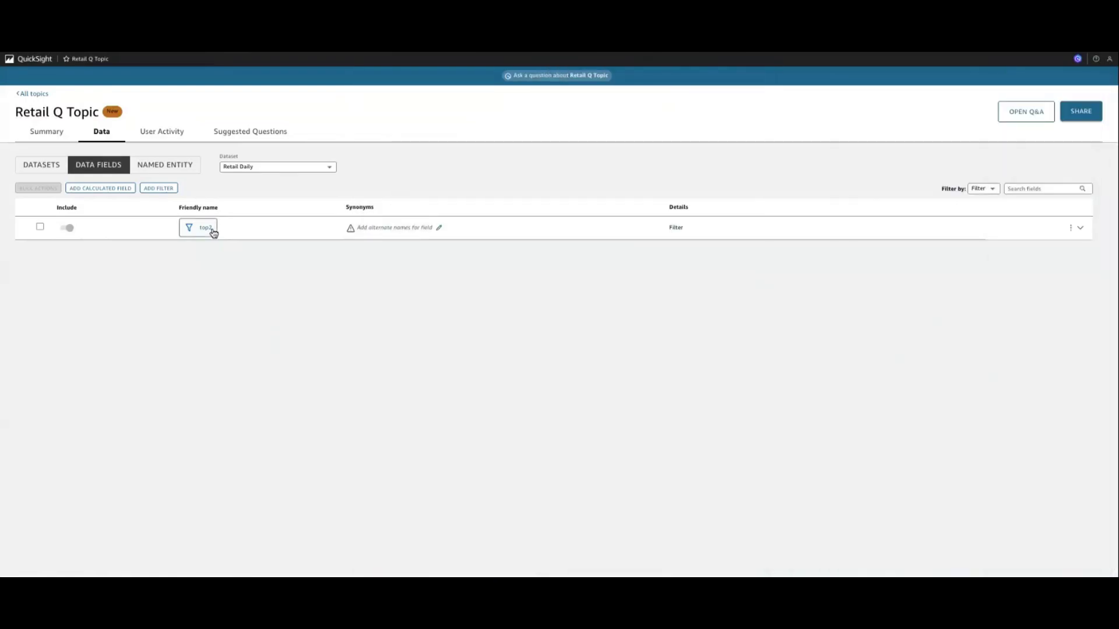
- Set the top2 filter to apply always anytime the dataset is used, and save the filter configuration
{"action": "left_click", "coordinate": [208, 228]}
{"action": "left_click", "coordinate": [433, 278]}
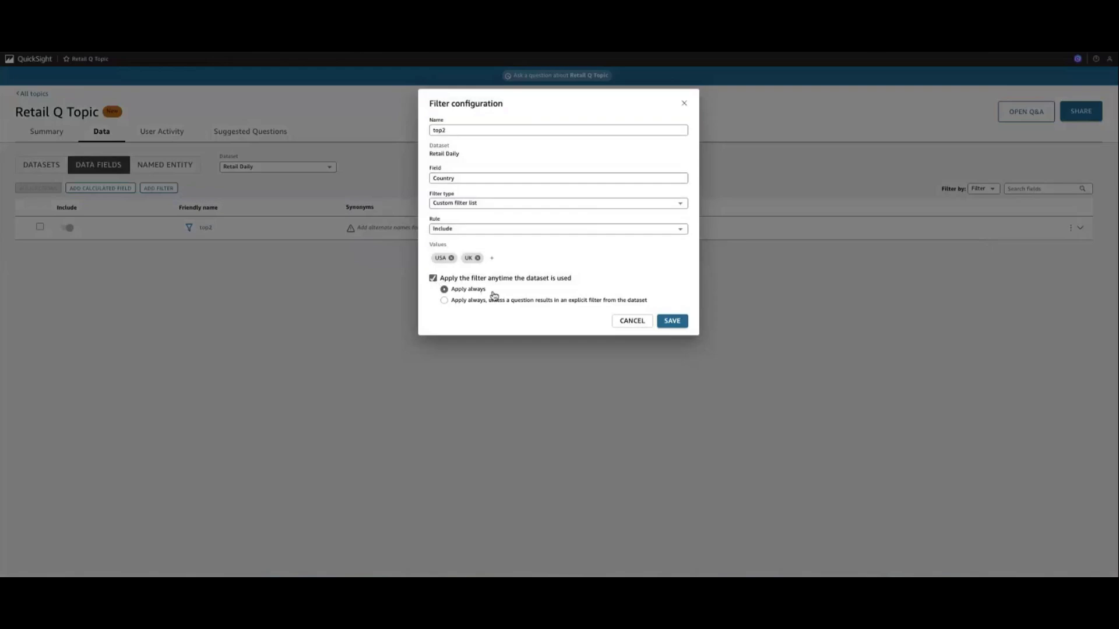
{"action": "left_click", "coordinate": [669, 320]}
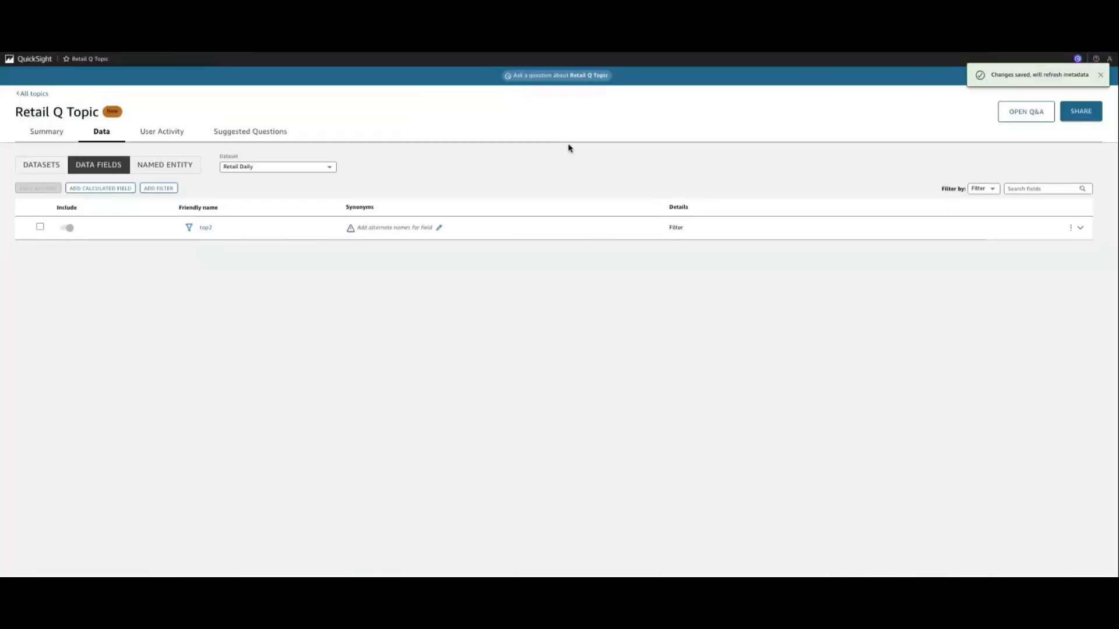
- Ask "show sales for aus" again with the top2 filter always applied, dismiss the explanation notice and close the Q&A pane
{"action": "left_click", "coordinate": [539, 78]}
{"action": "left_click", "coordinate": [662, 157]}
{"action": "type", "text": "sjd"}
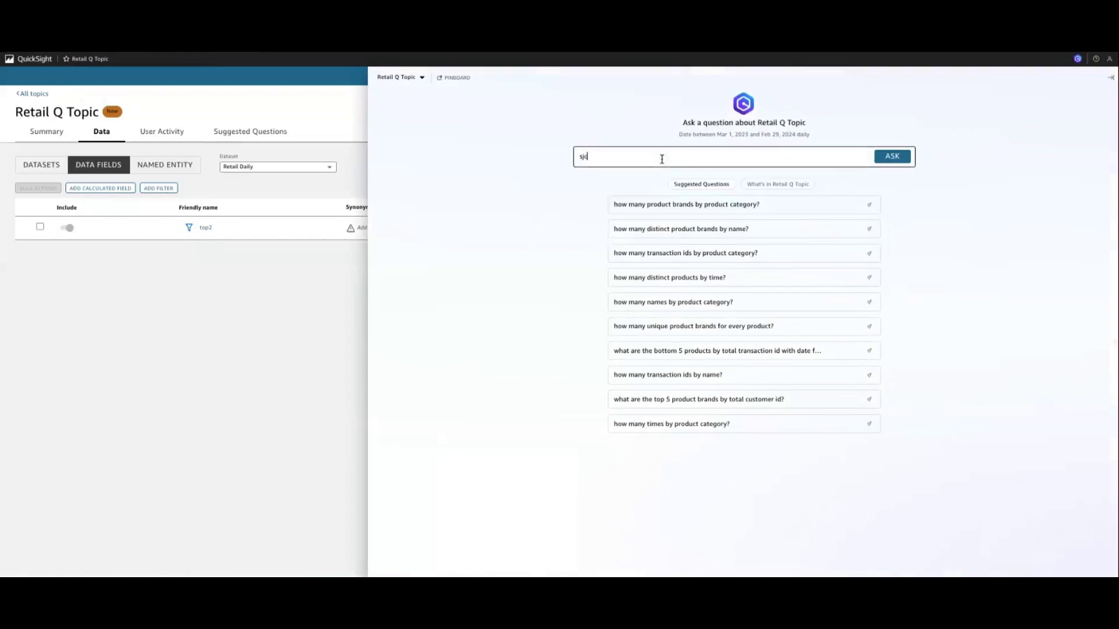
{"action": "key", "text": "BackSpace"}
{"action": "key", "text": "BackSpace"}
{"action": "type", "text": "how"}
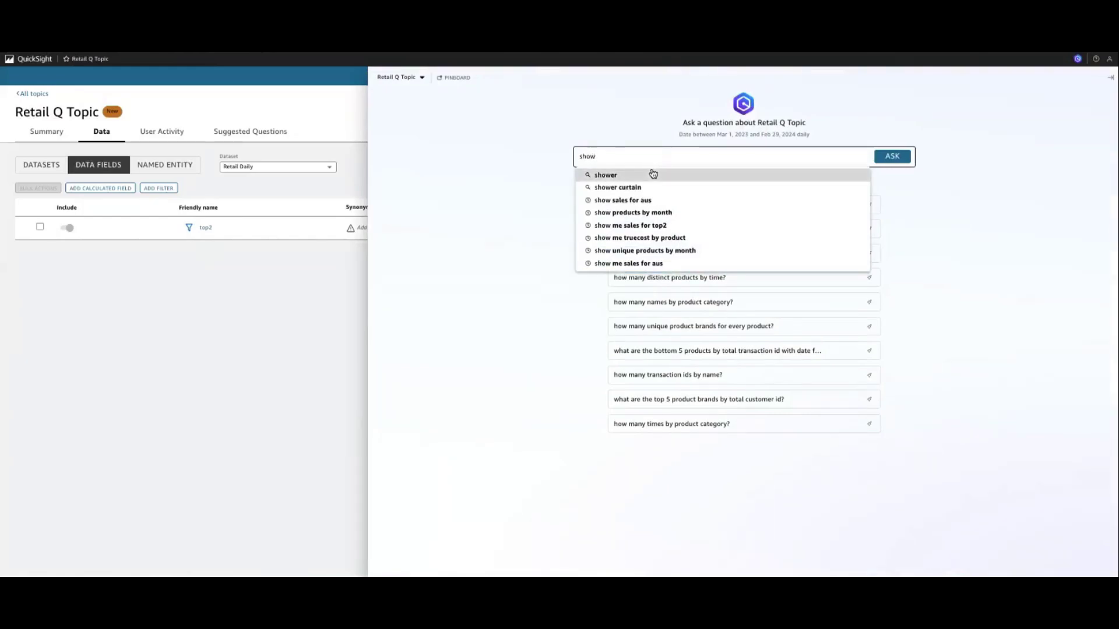
{"action": "type", "text": " sal"}
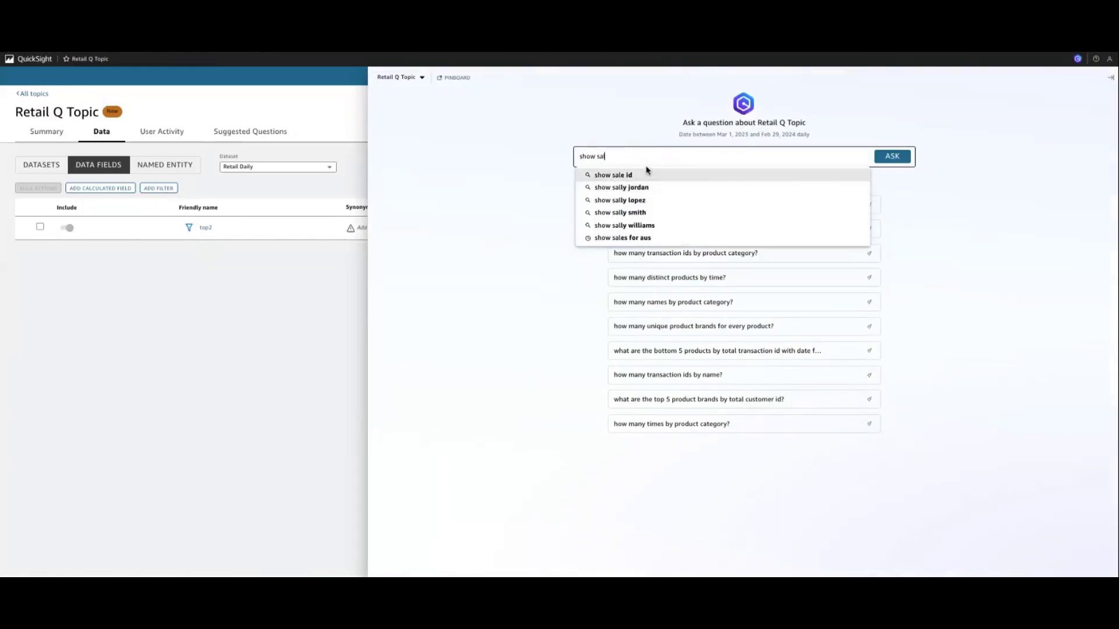
{"action": "type", "text": "es"}
{"action": "left_click", "coordinate": [636, 175]}
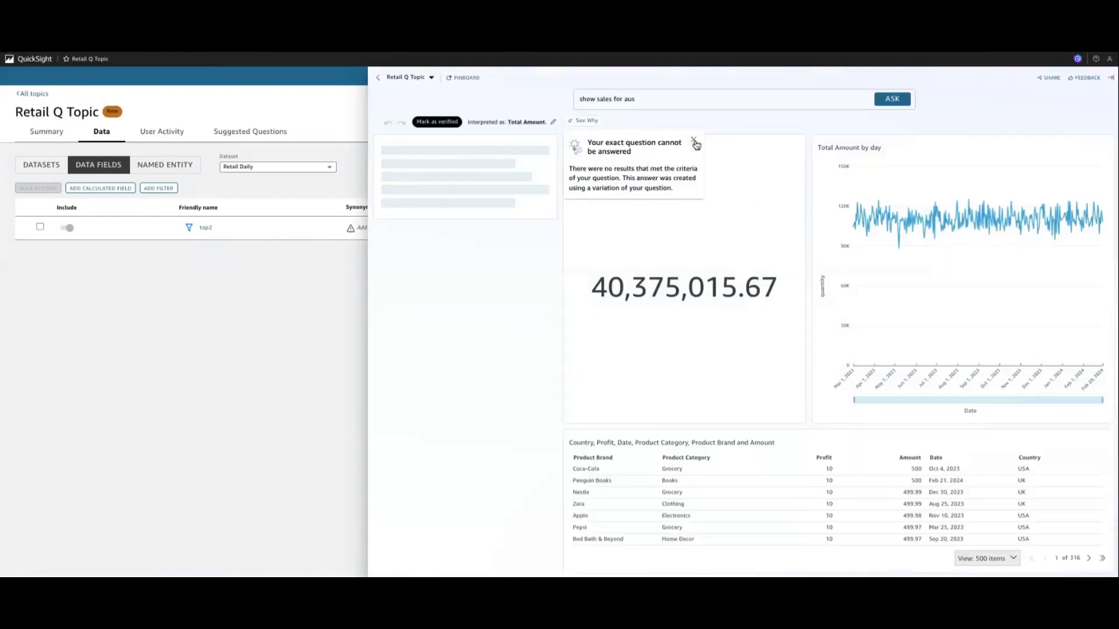
{"action": "left_click", "coordinate": [694, 142]}
{"action": "left_click", "coordinate": [297, 302]}
- Set the top2 filter to apply always unless a question results in an explicit filter from the dataset, and save it
{"action": "left_click", "coordinate": [205, 227]}
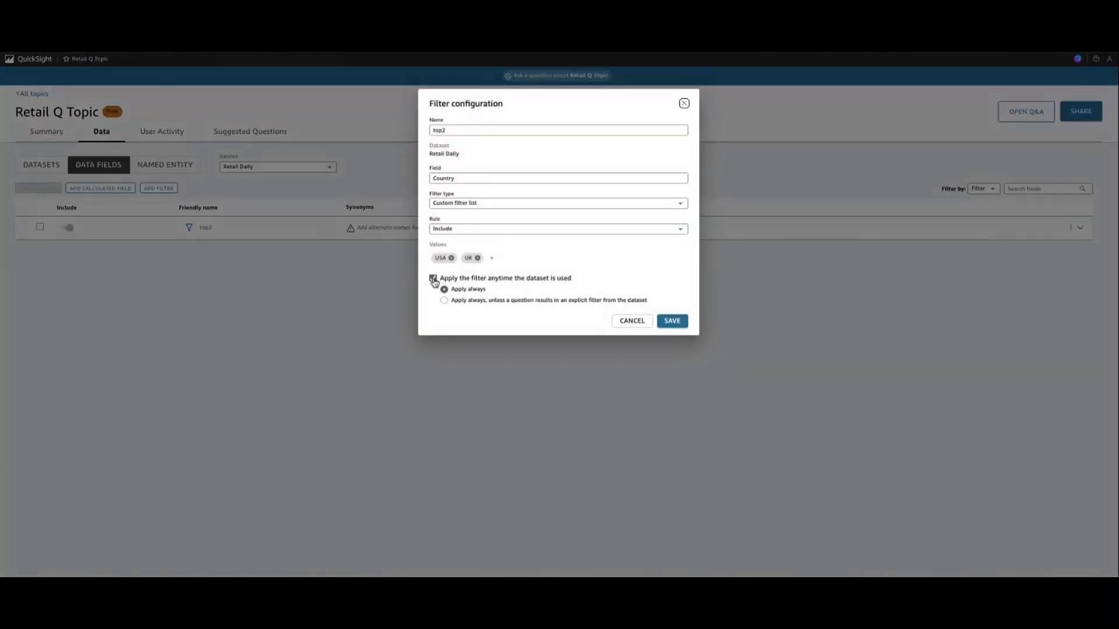
{"action": "left_click", "coordinate": [445, 302]}
{"action": "left_click", "coordinate": [671, 320]}
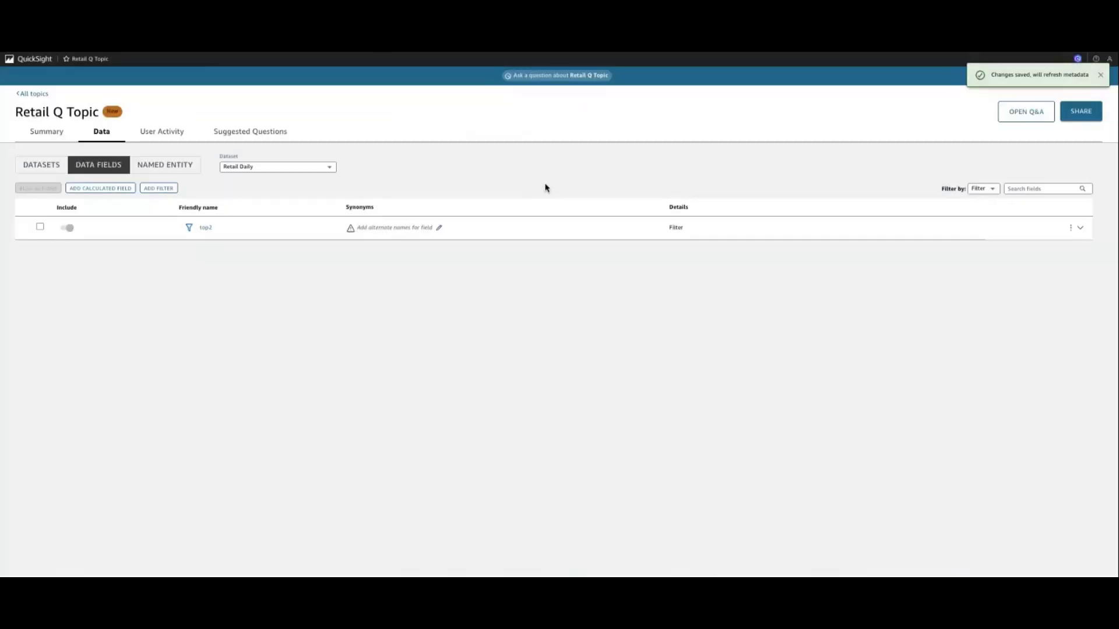
- Ask Retail Q Topic "show me sales for aus" and close the Q&A pane
{"action": "left_click", "coordinate": [554, 76]}
{"action": "type", "text": "s"}
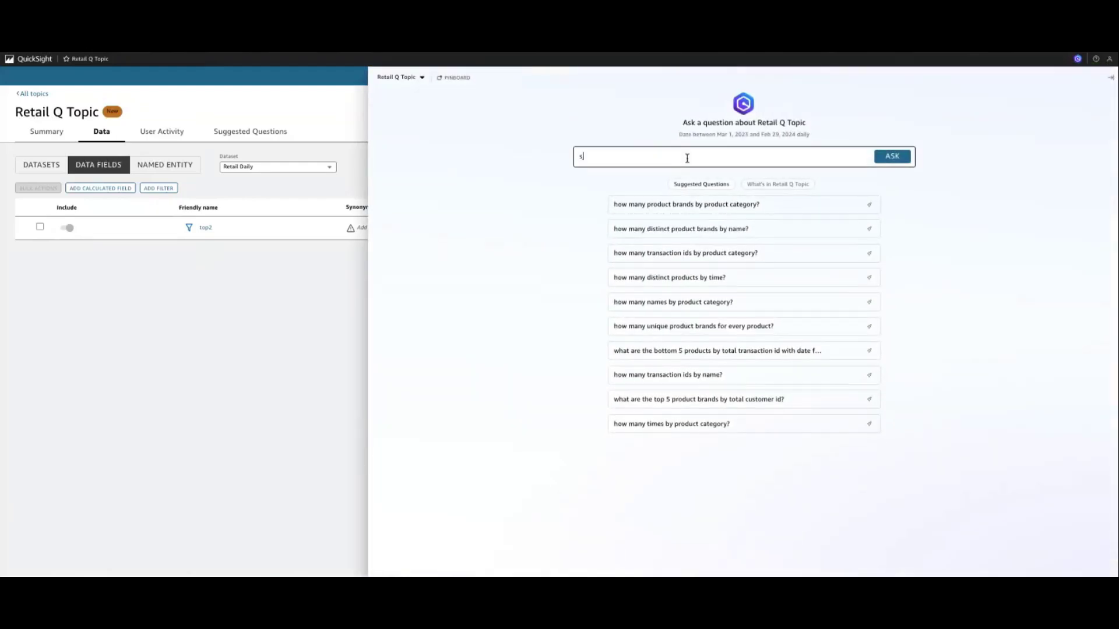
{"action": "type", "text": "how me"}
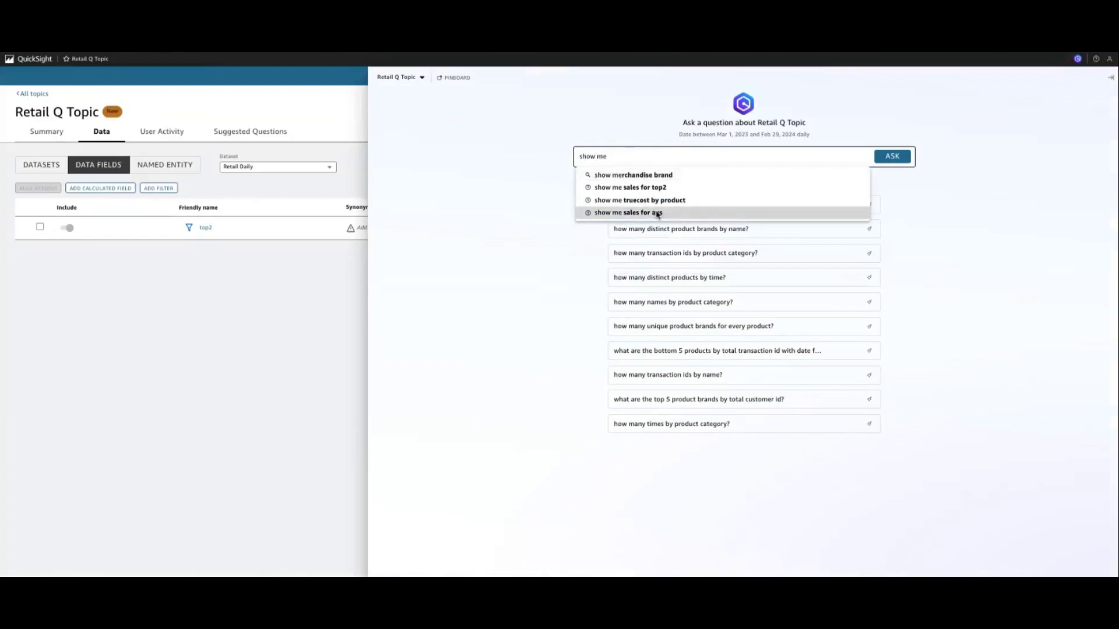
{"action": "left_click", "coordinate": [657, 212]}
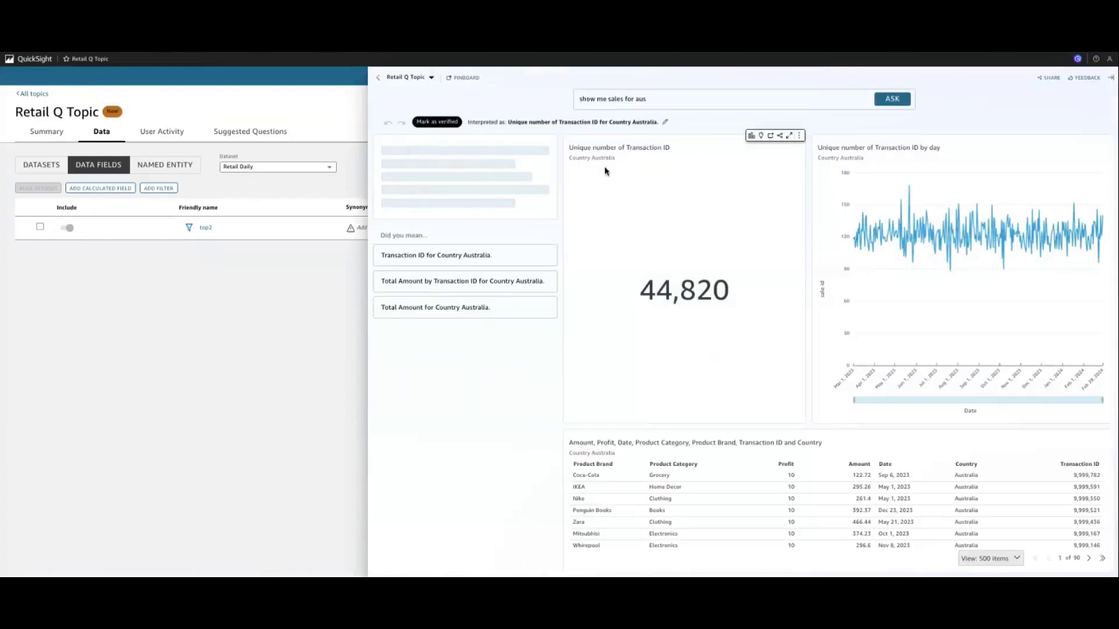
{"action": "left_click", "coordinate": [300, 299]}
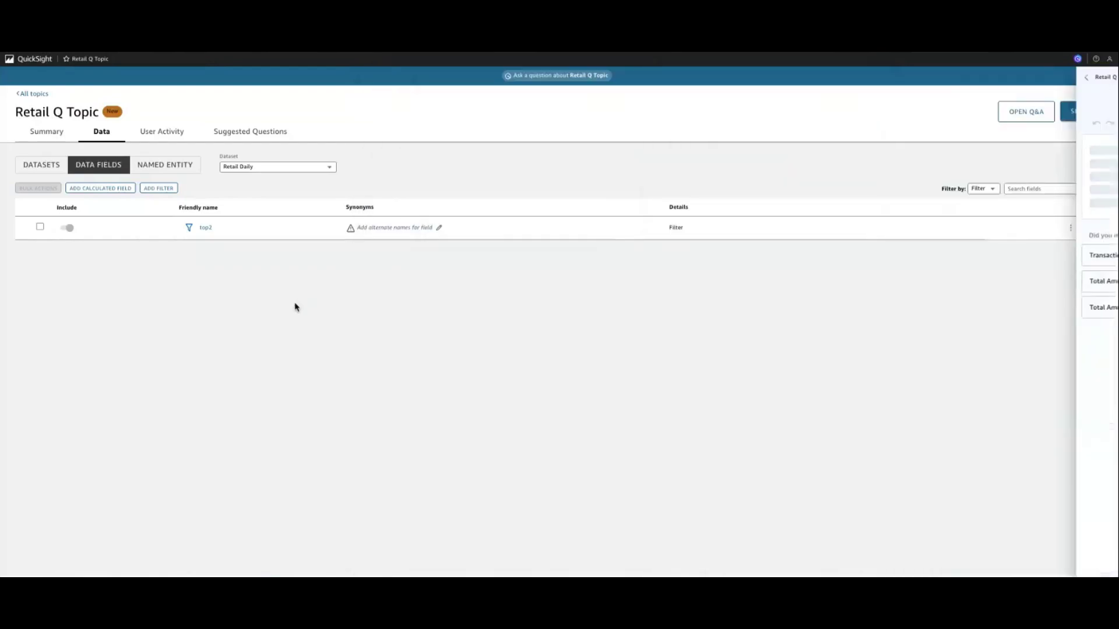
- Add a named entity called product_details with the fields Product Type, Product Category and Product Brand in that order, and save it
{"action": "left_click", "coordinate": [185, 169]}
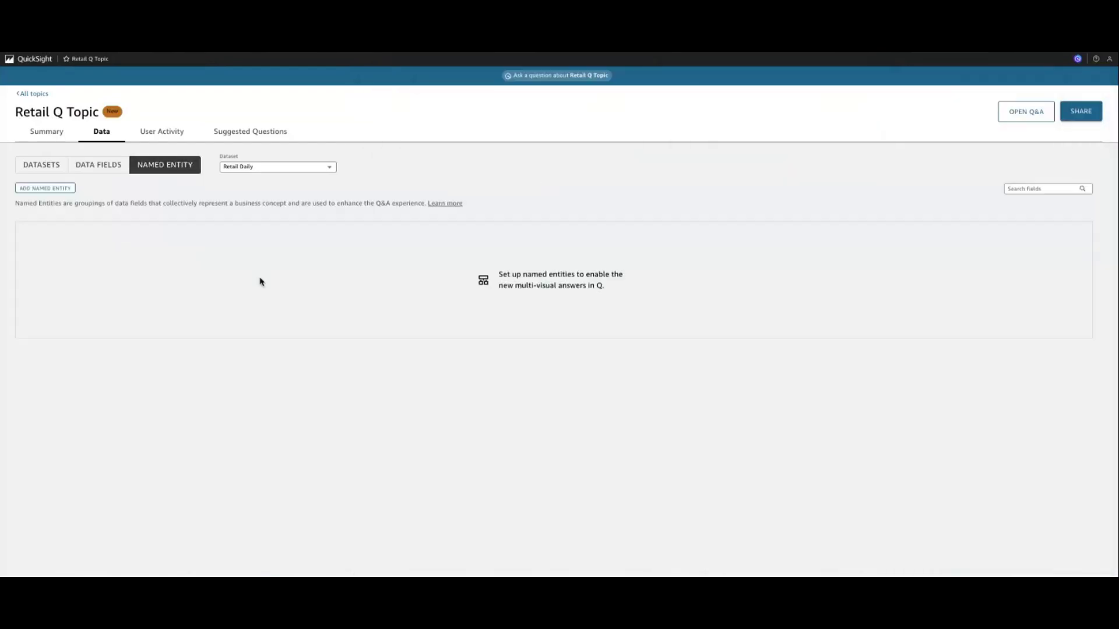
{"action": "left_click", "coordinate": [64, 191]}
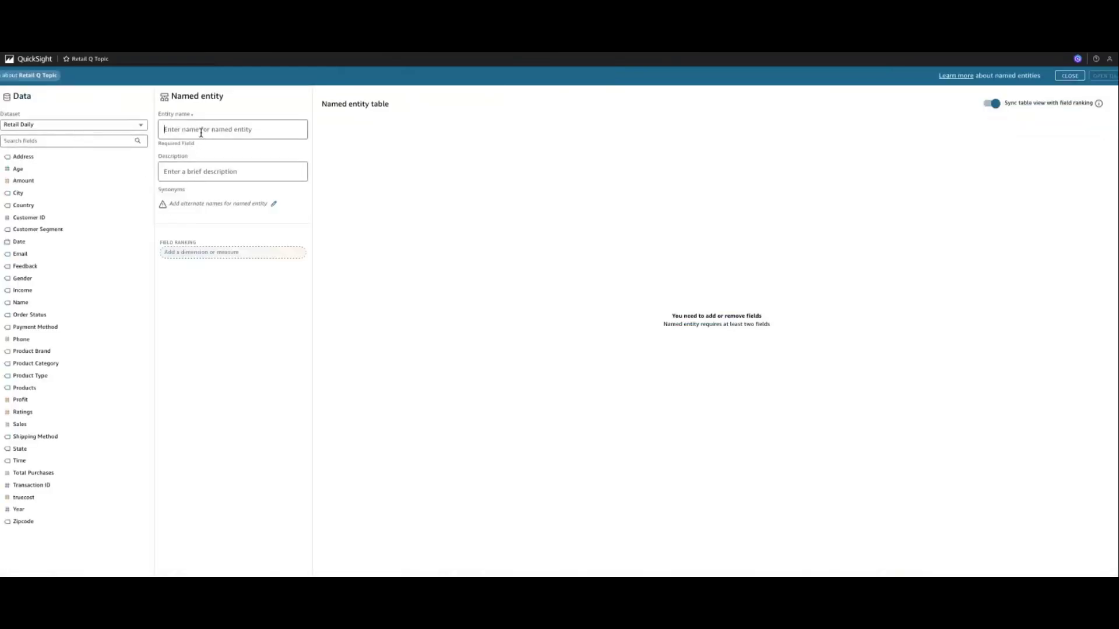
{"action": "type", "text": "product_details"}
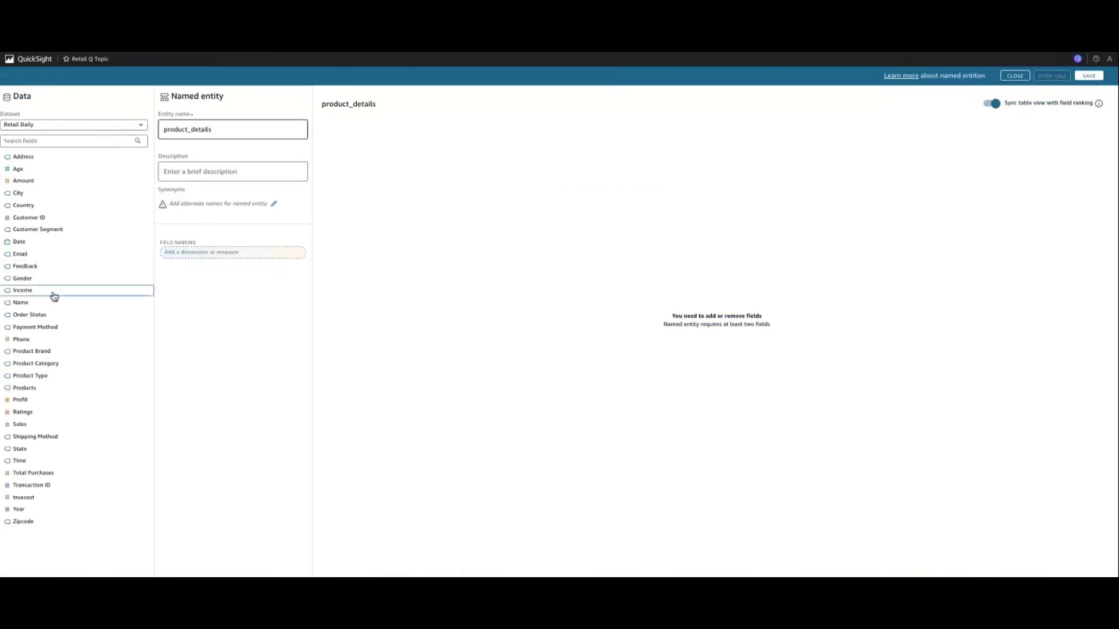
{"action": "left_click", "coordinate": [44, 376]}
{"action": "left_click", "coordinate": [45, 364]}
{"action": "left_click", "coordinate": [48, 352]}
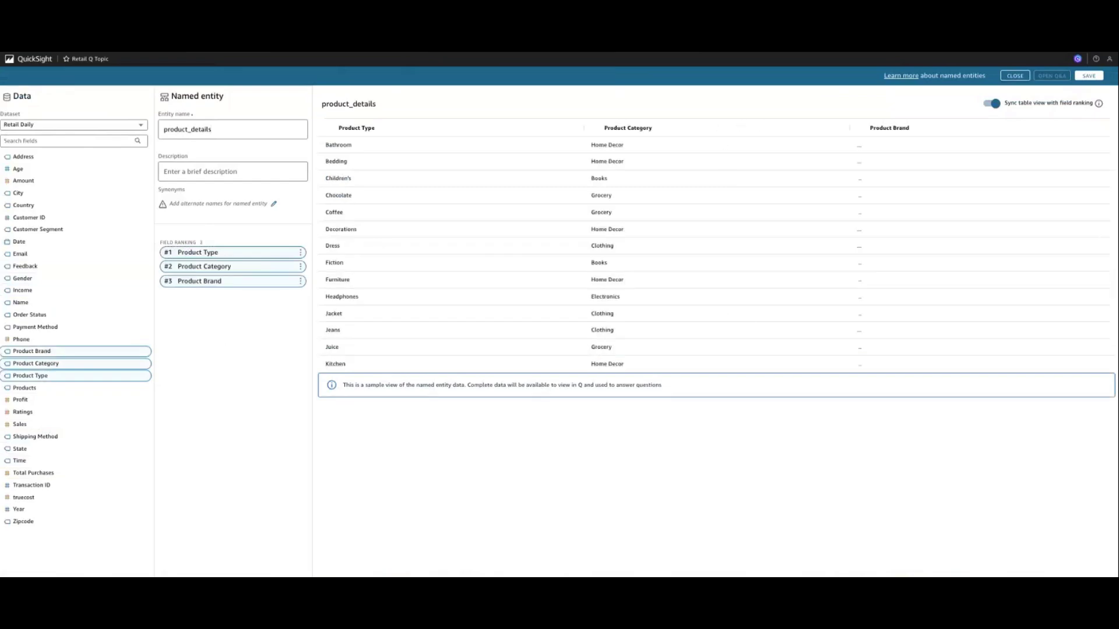
{"action": "left_click", "coordinate": [1096, 78]}
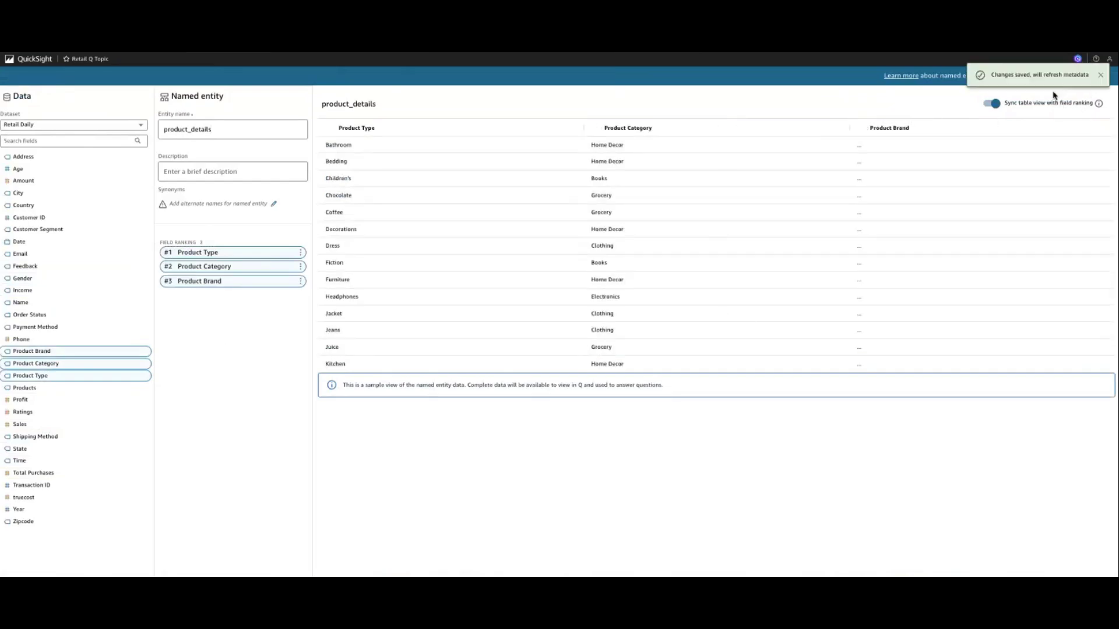
{"action": "left_click", "coordinate": [1102, 77]}
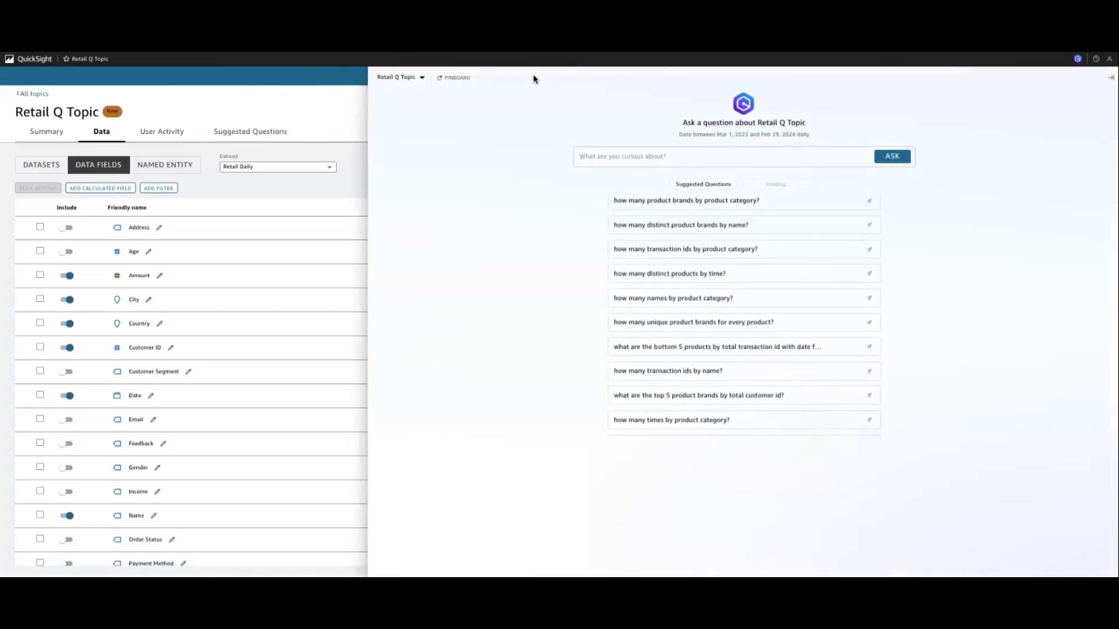
- Ask Retail Q Topic "show me product_details for top2" and close the Q&A pane
{"action": "type", "text": "show me product details for top2"}
{"action": "key", "text": "Return"}
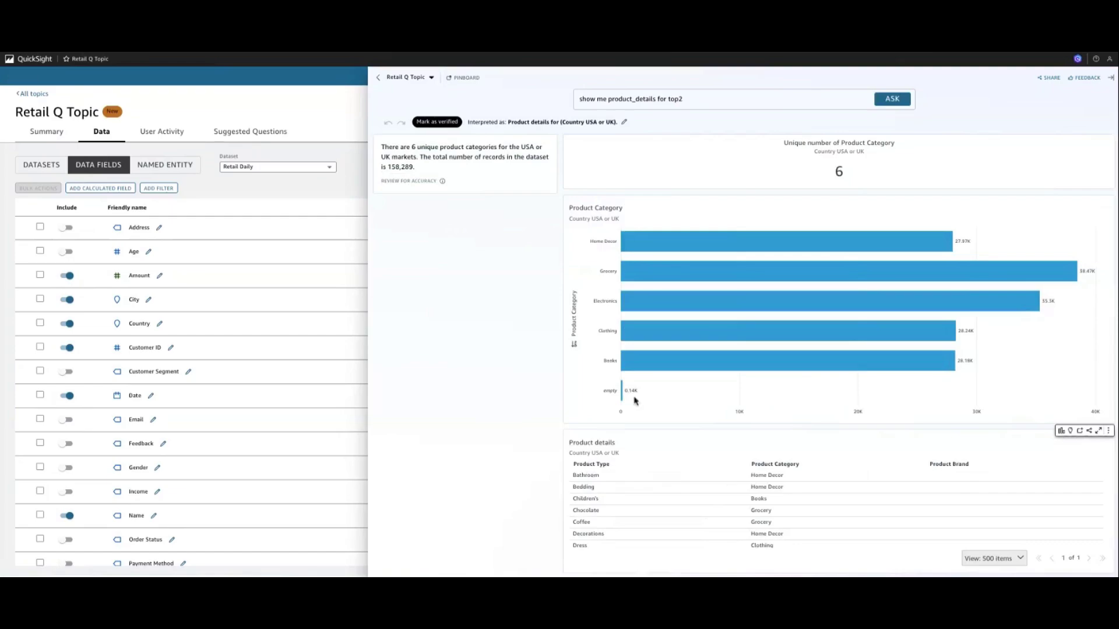
{"action": "left_click", "coordinate": [341, 108]}
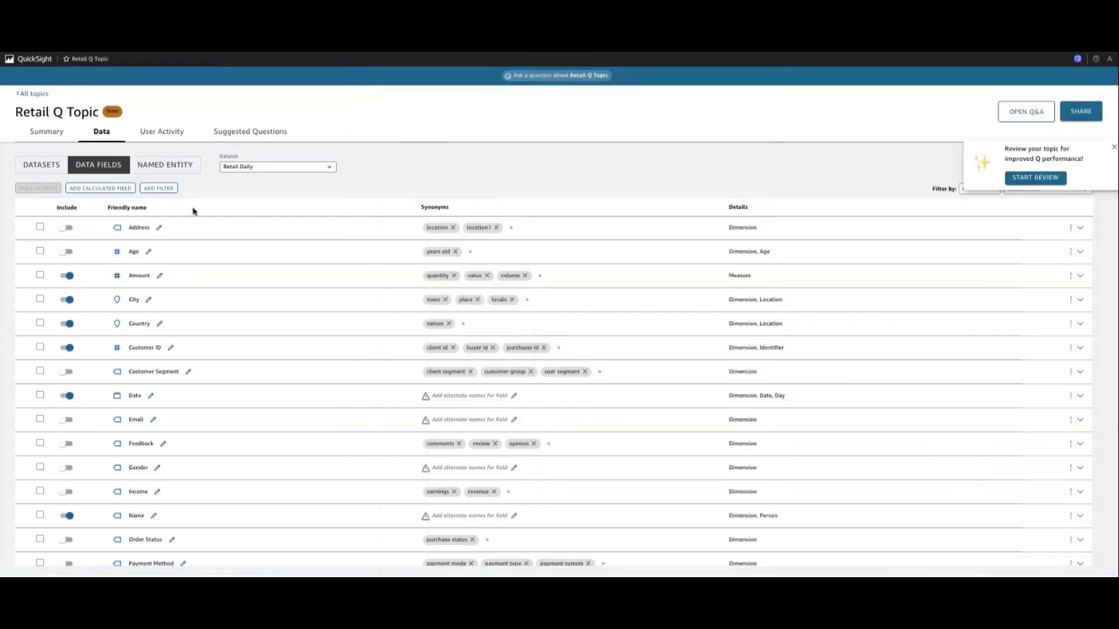
- Add the Retail_Monthly dataset to the topic's datasets
{"action": "left_click", "coordinate": [54, 169]}
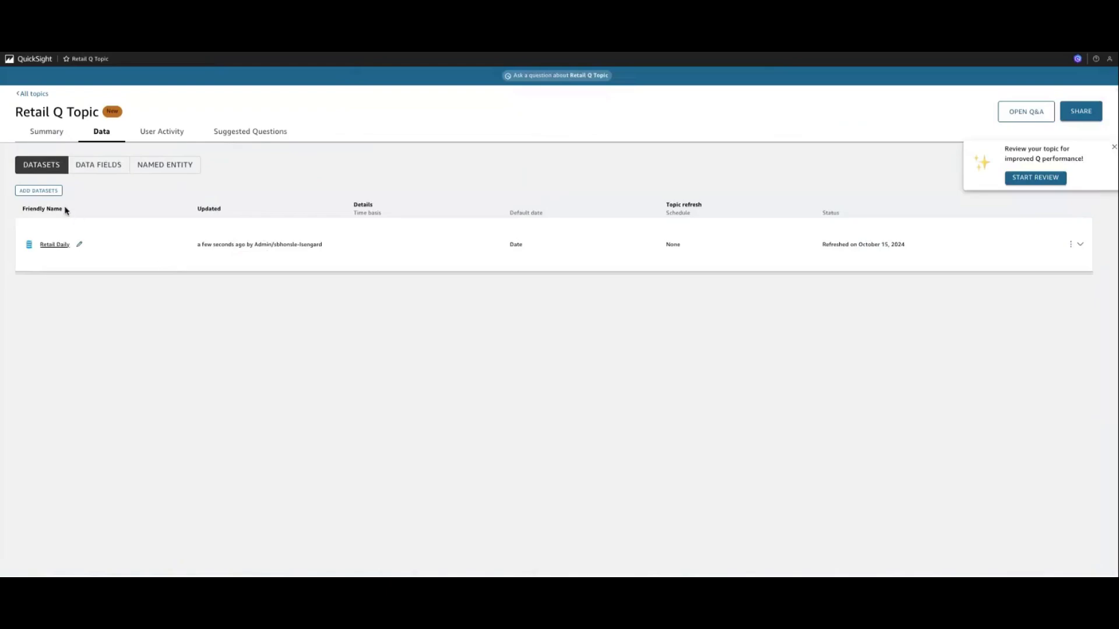
{"action": "left_click", "coordinate": [47, 194]}
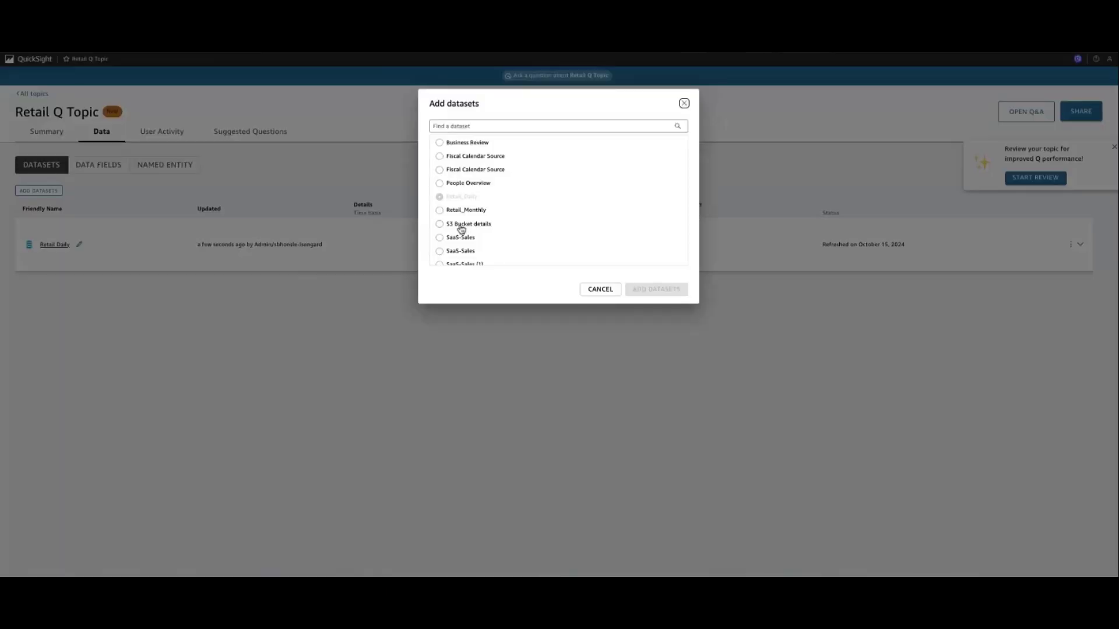
{"action": "left_click", "coordinate": [481, 127]}
{"action": "type", "text": "re"}
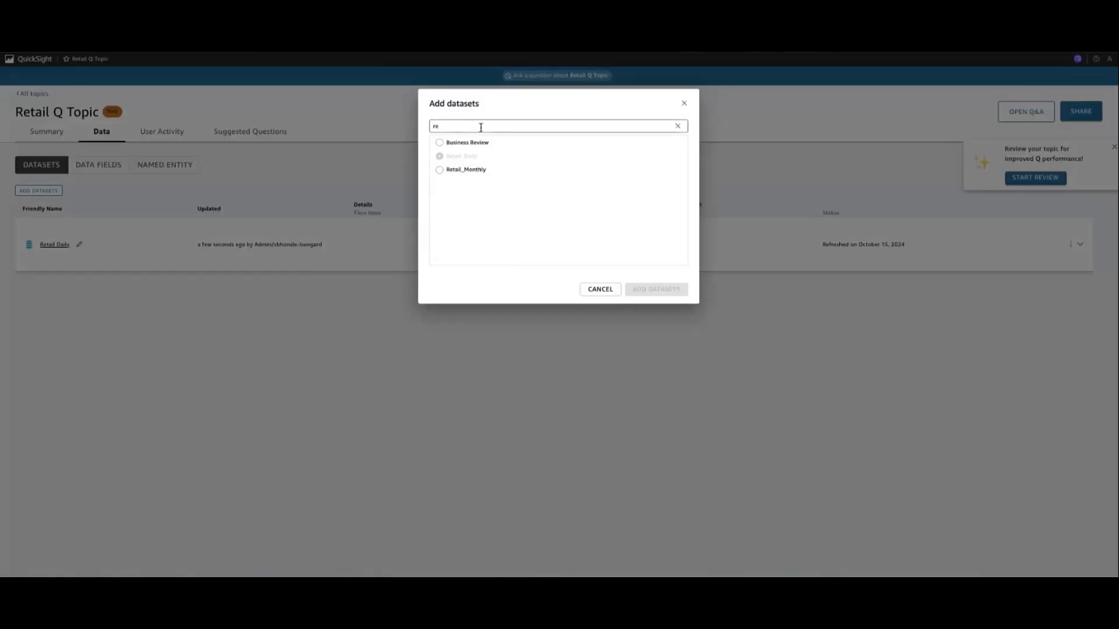
{"action": "left_click", "coordinate": [469, 169]}
{"action": "left_click", "coordinate": [652, 290]}
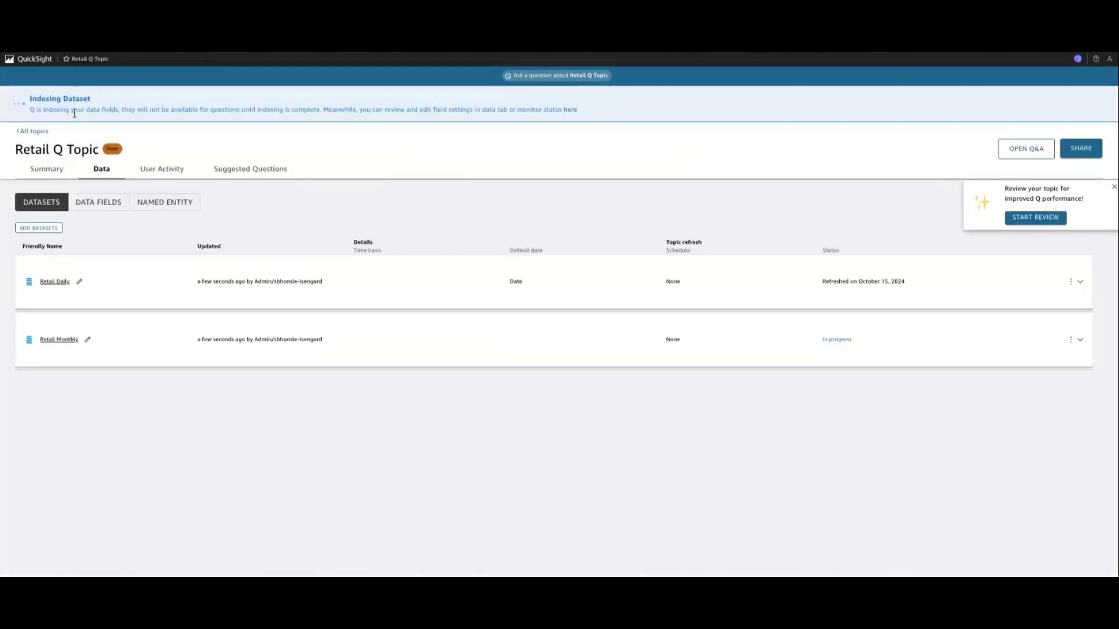
- Examine the topic's AI-generated suggested questions and open the Q&A pane to see them offered there
{"action": "left_click", "coordinate": [256, 173]}
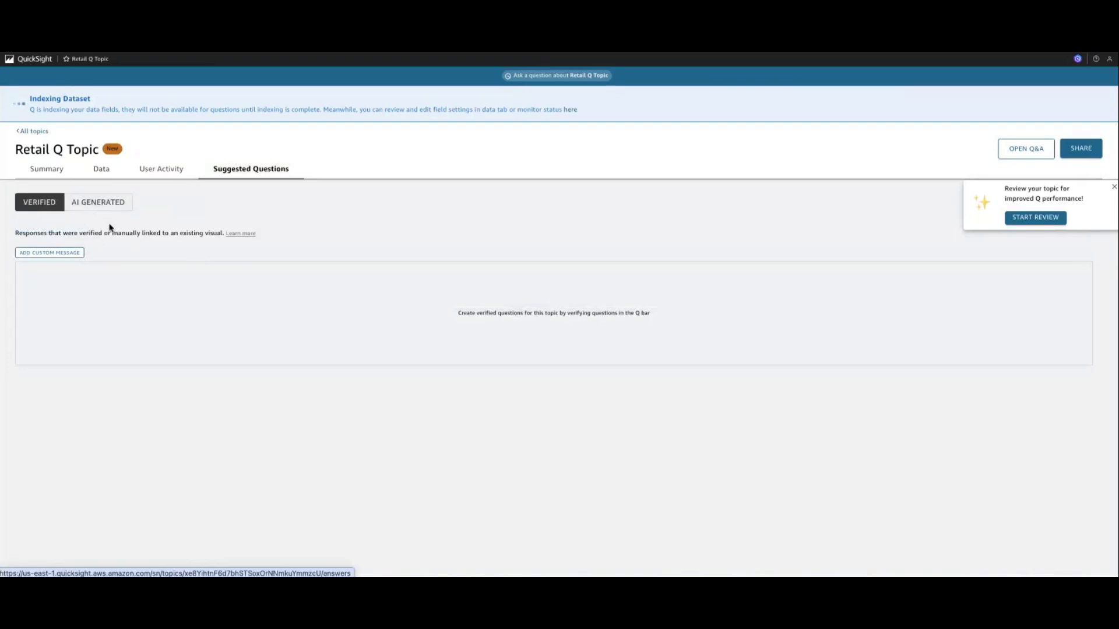
{"action": "left_click", "coordinate": [1115, 189]}
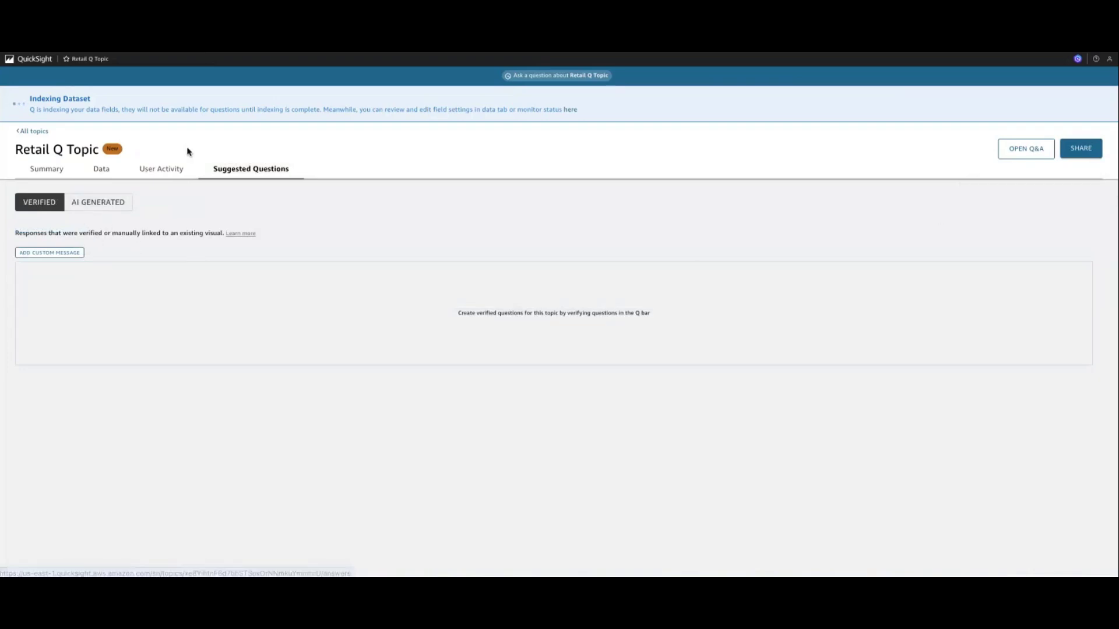
{"action": "left_click", "coordinate": [113, 204]}
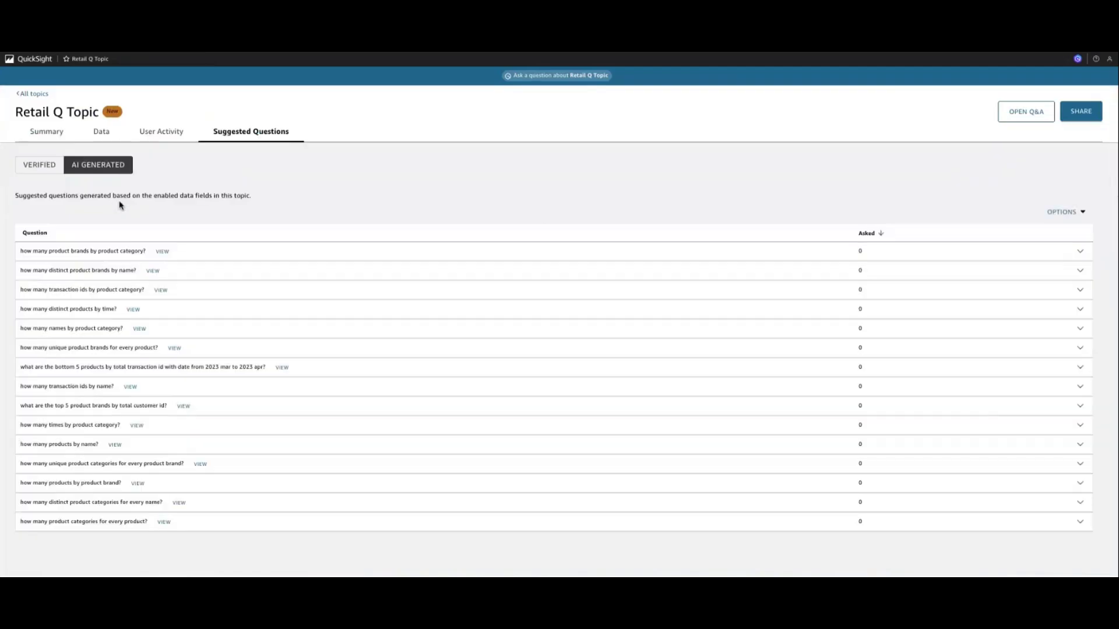
{"action": "left_click", "coordinate": [1085, 217]}
{"action": "left_click", "coordinate": [564, 76]}
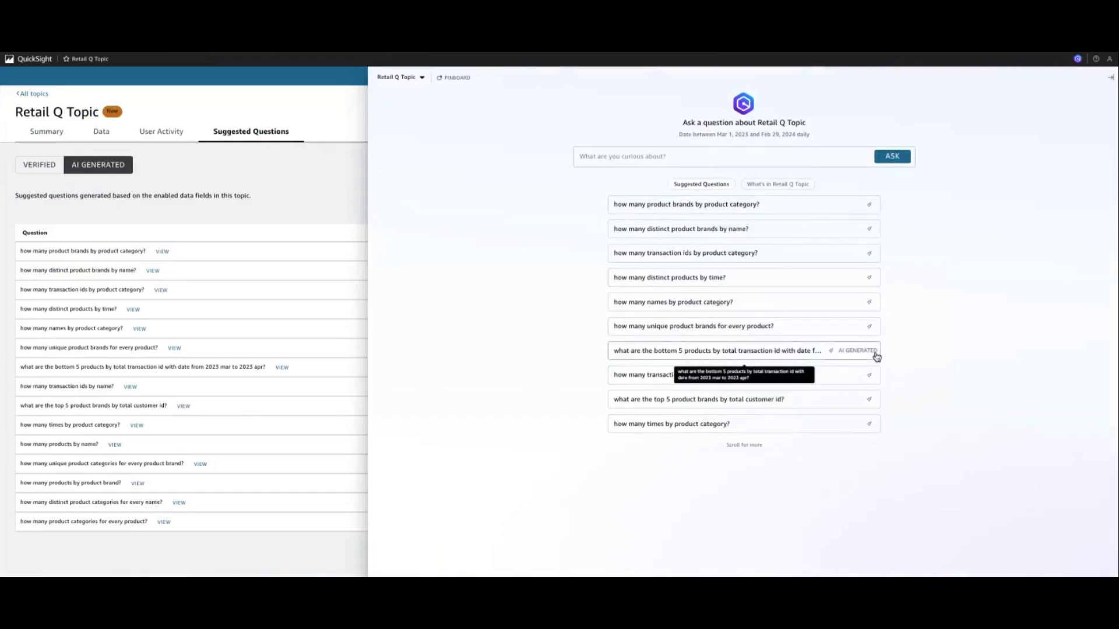
- Hide all AI-generated questions from the topic's suggestions and check the Q&A pane's suggested questions
{"action": "left_click", "coordinate": [325, 118]}
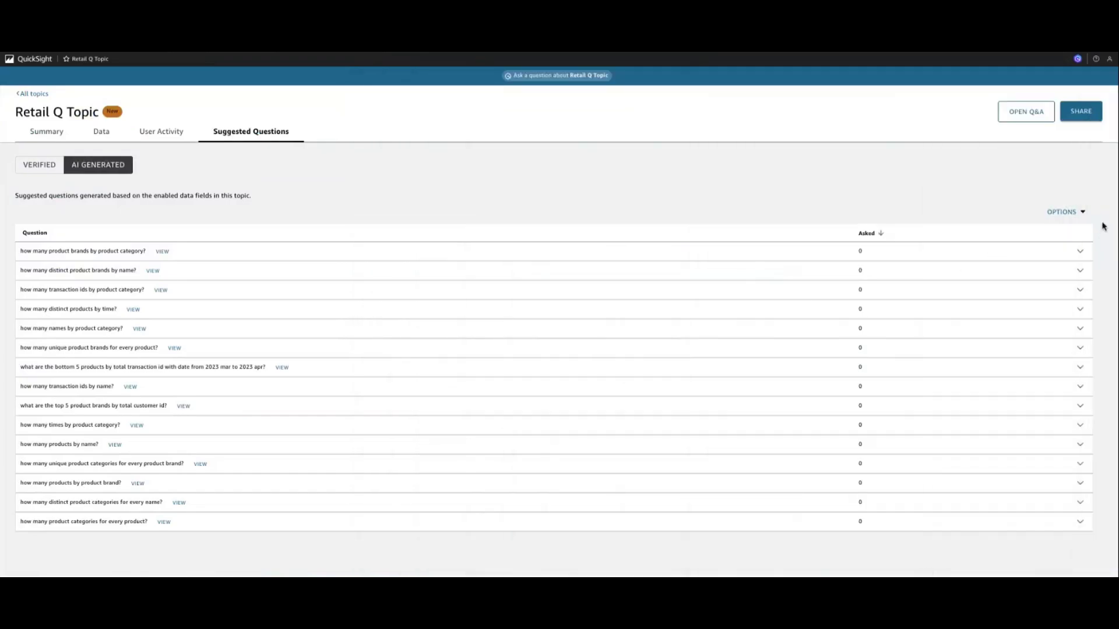
{"action": "left_click", "coordinate": [1066, 212]}
{"action": "left_click", "coordinate": [1046, 227]}
{"action": "left_click", "coordinate": [526, 76]}
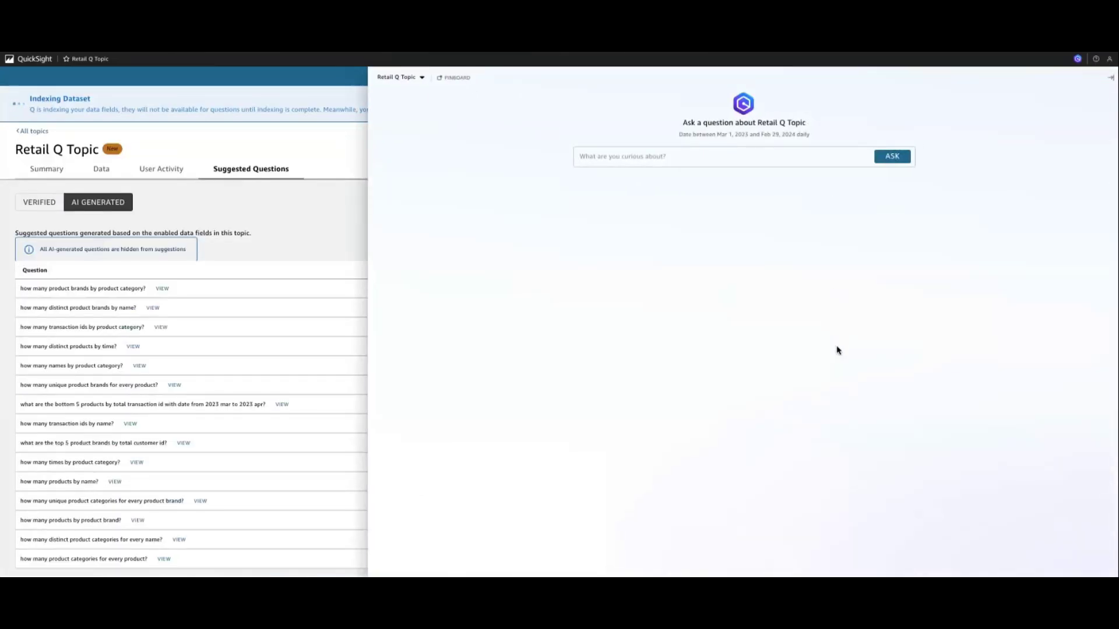
{"action": "left_click", "coordinate": [343, 168]}
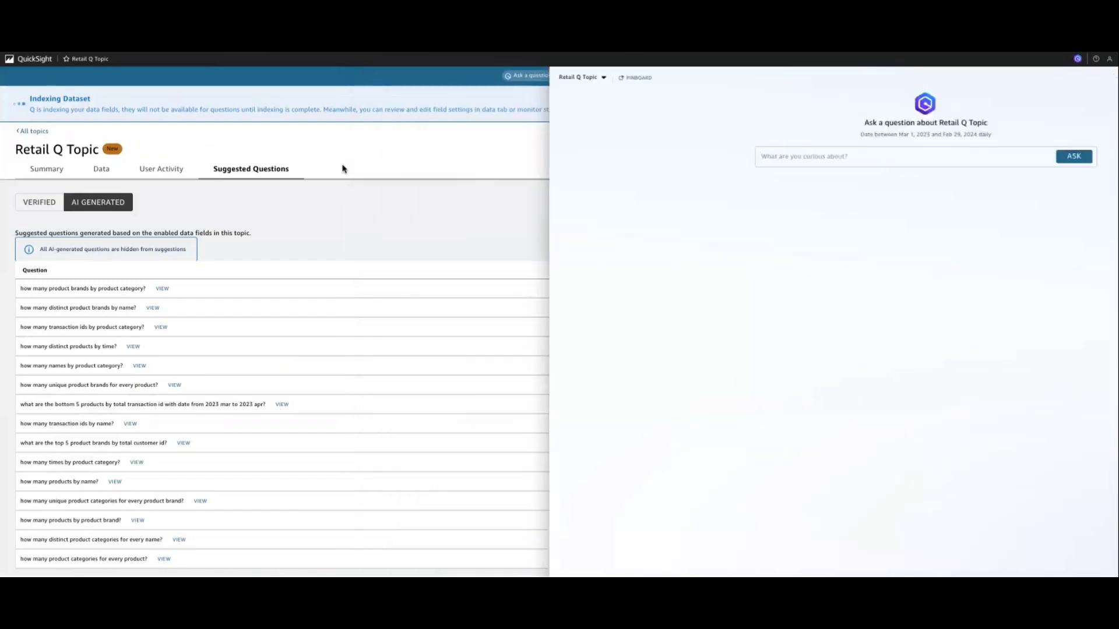
- From the topic's user activity, ask Retail Q Topic "show me sales for aus" followed by "show me monthly sales for Australia"
{"action": "left_click", "coordinate": [165, 169]}
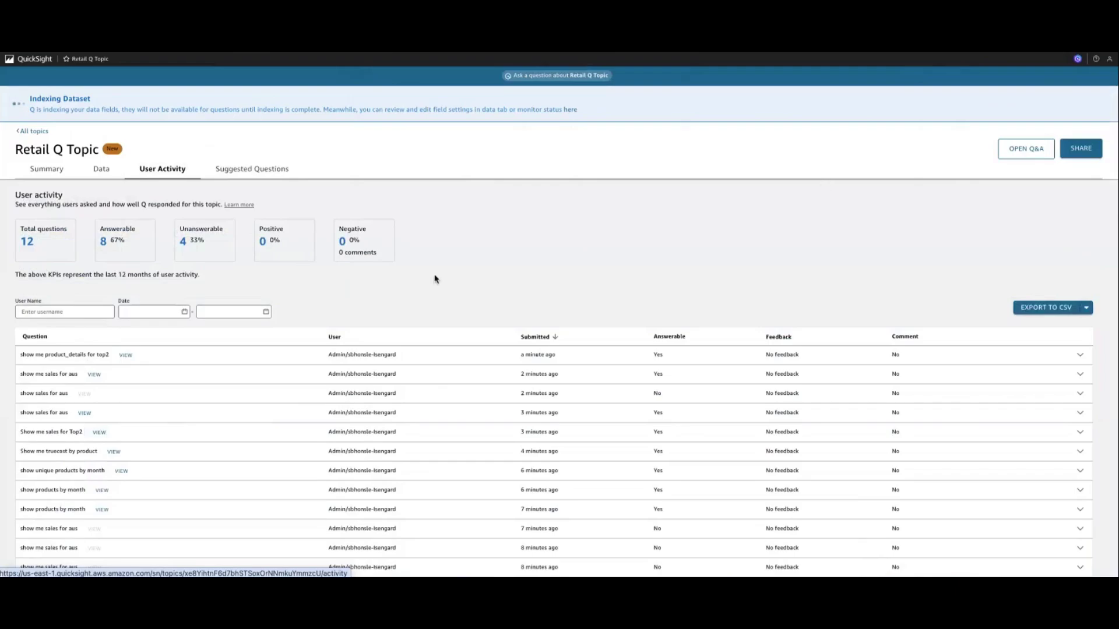
{"action": "left_click", "coordinate": [527, 75]}
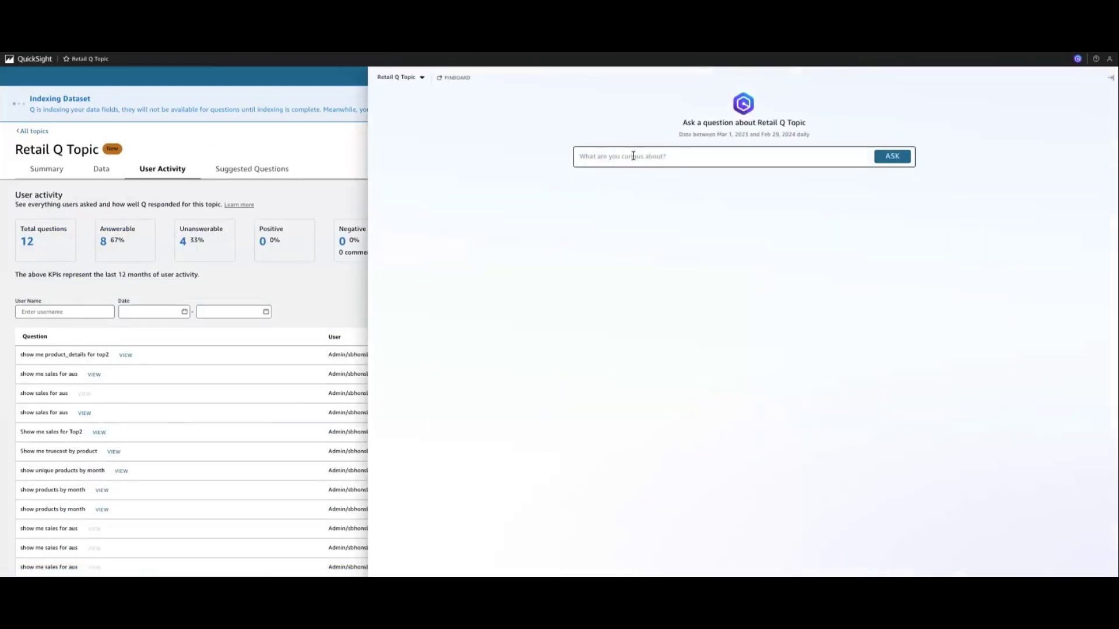
{"action": "type", "text": "show me sales for a"}
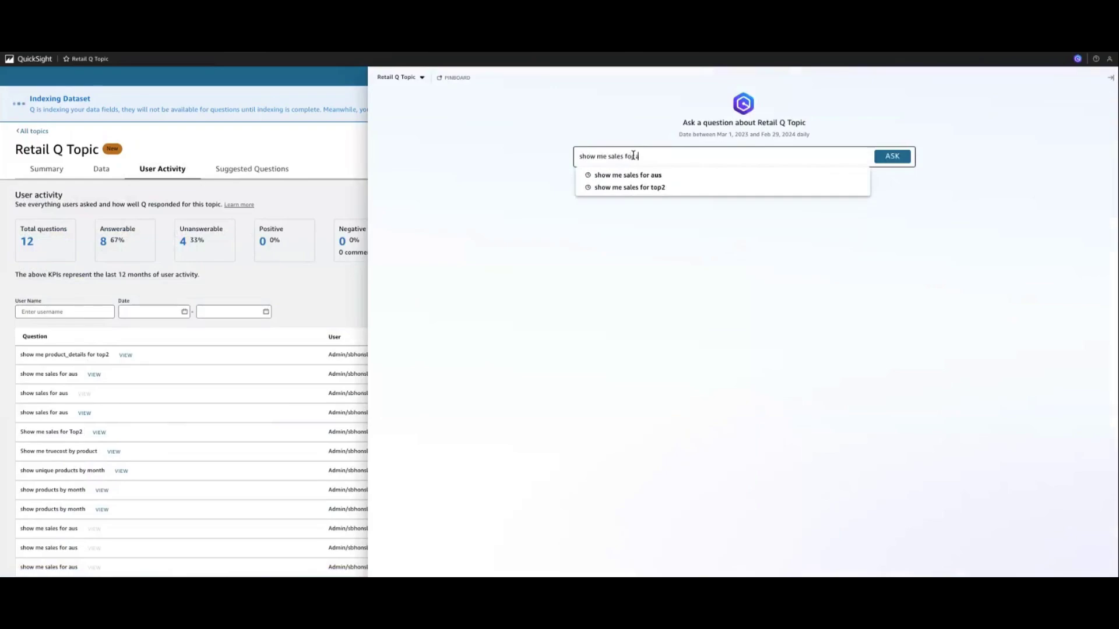
{"action": "type", "text": "ustin"}
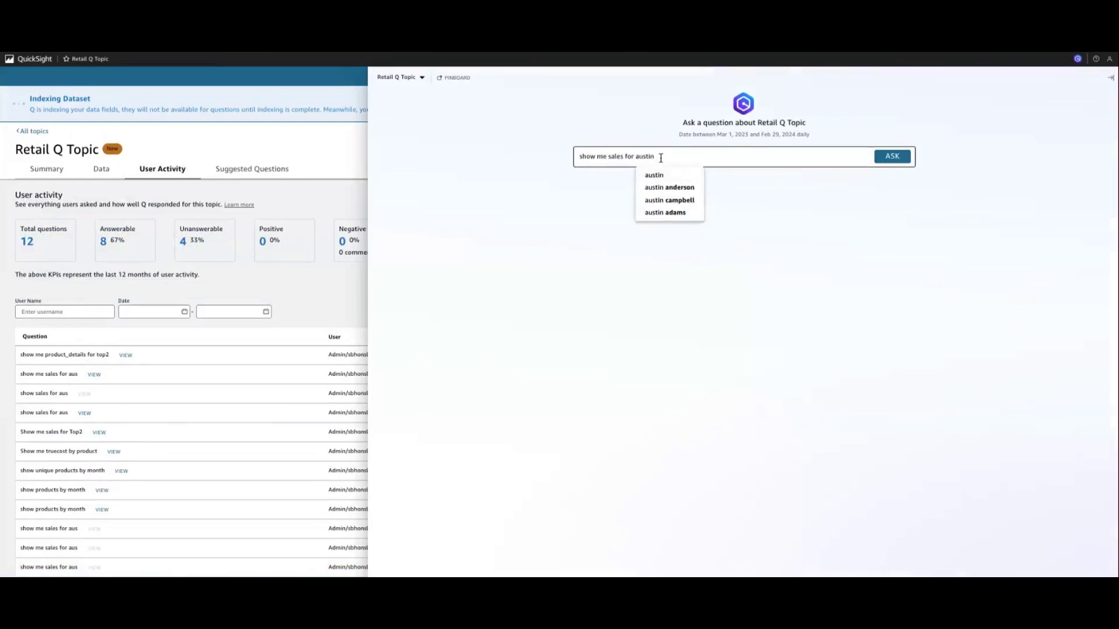
{"action": "key", "text": "BackSpace"}
{"action": "key", "text": "BackSpace"}
{"action": "key", "text": "BackSpace"}
{"action": "key", "text": "Return"}
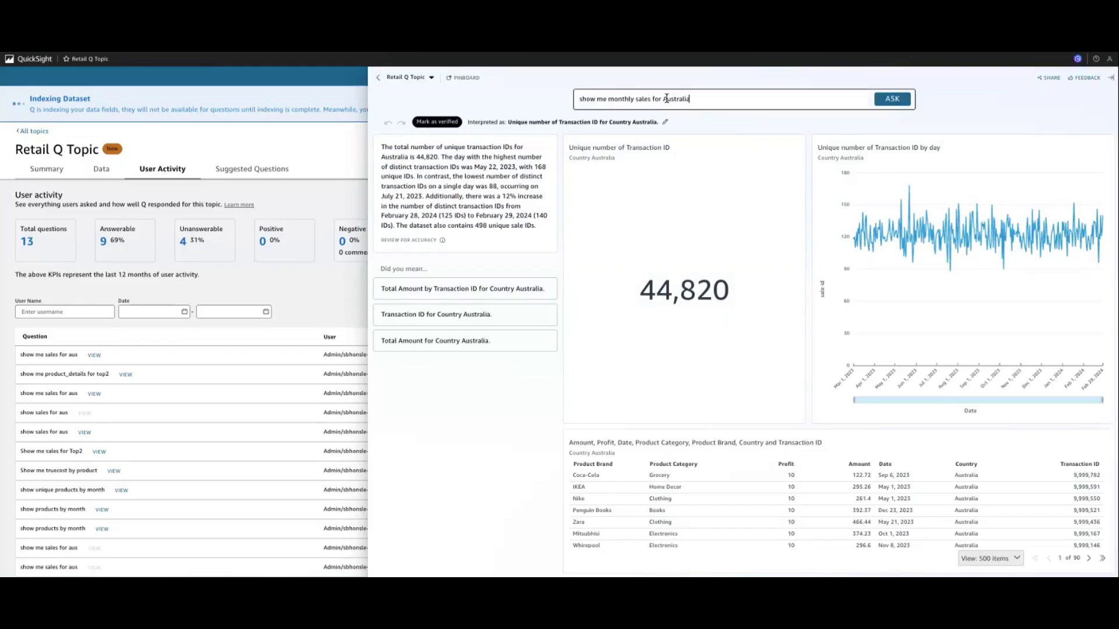
{"action": "key", "text": "Return"}
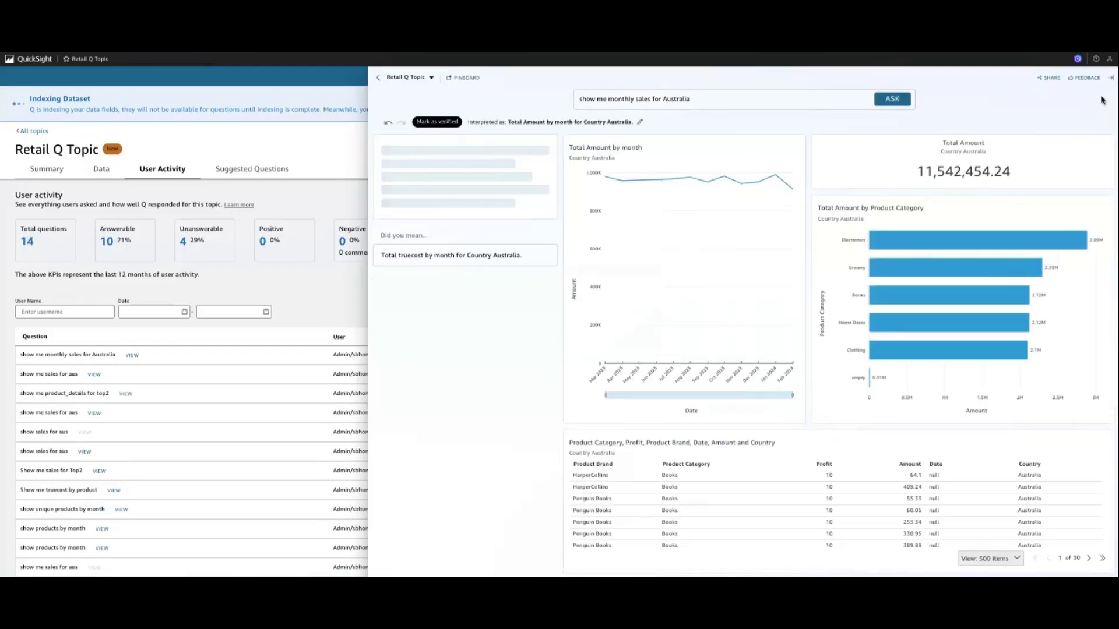
- Submit thumbs-down feedback on the monthly sales answer with the comment "need vertical bar instead of line chart"
{"action": "left_click", "coordinate": [1089, 78]}
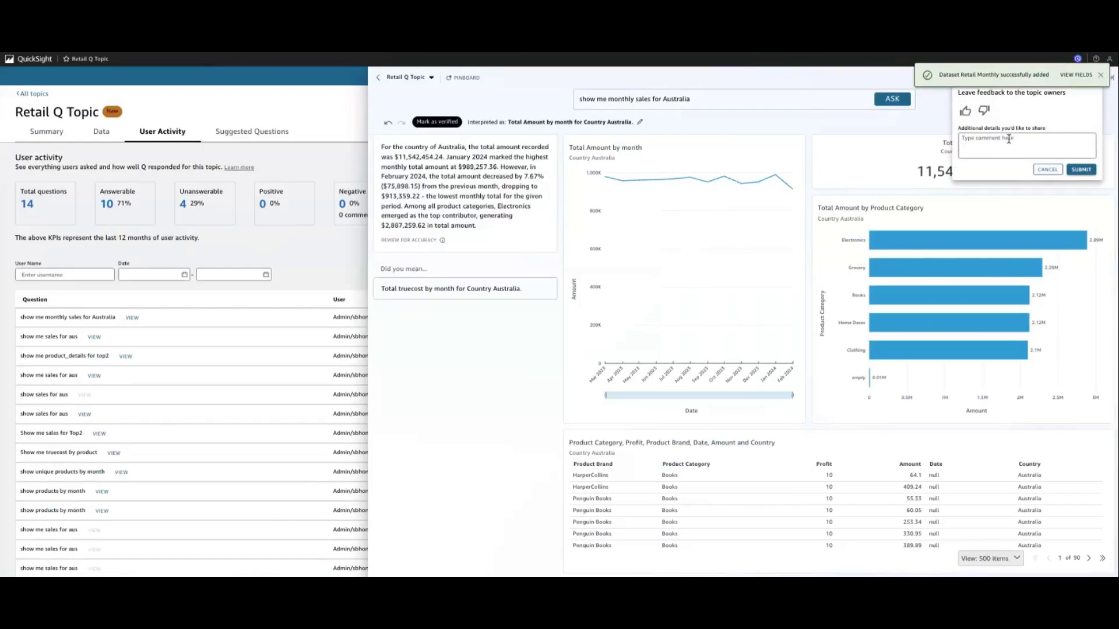
{"action": "left_click", "coordinate": [1008, 139]}
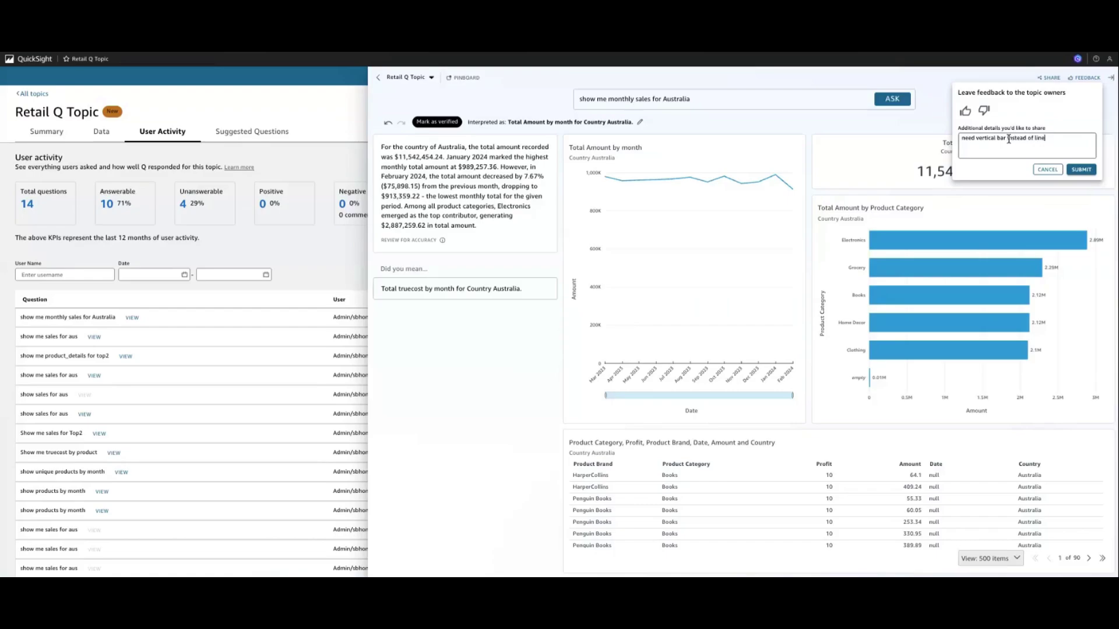
{"action": "type", "text": "need vertical bar instead of line chart"}
{"action": "left_click", "coordinate": [1081, 170]}
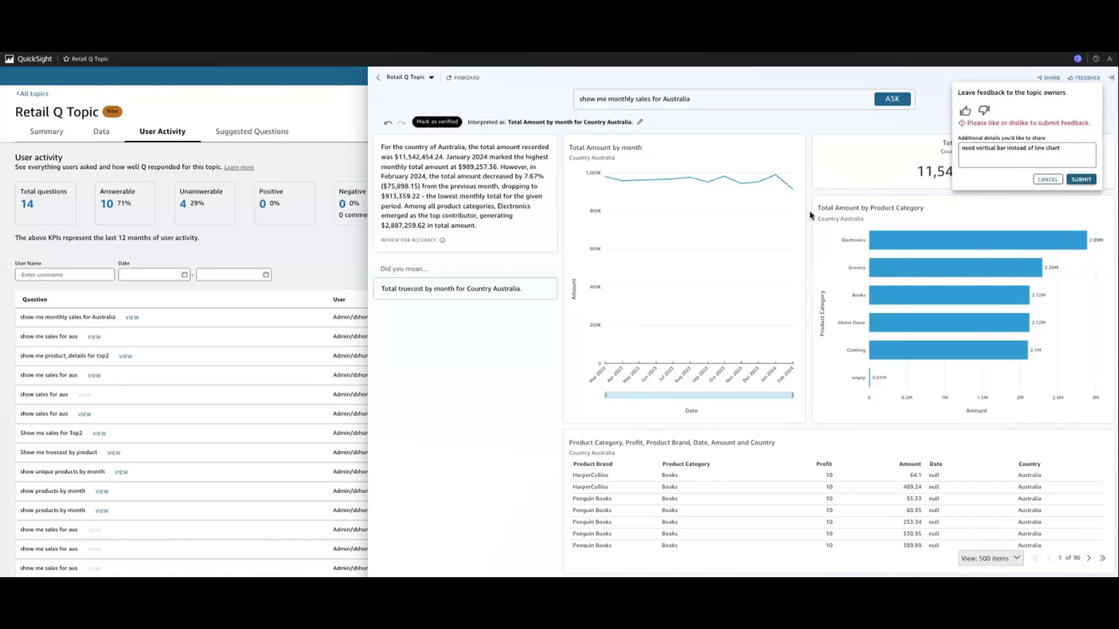
{"action": "left_click", "coordinate": [986, 112]}
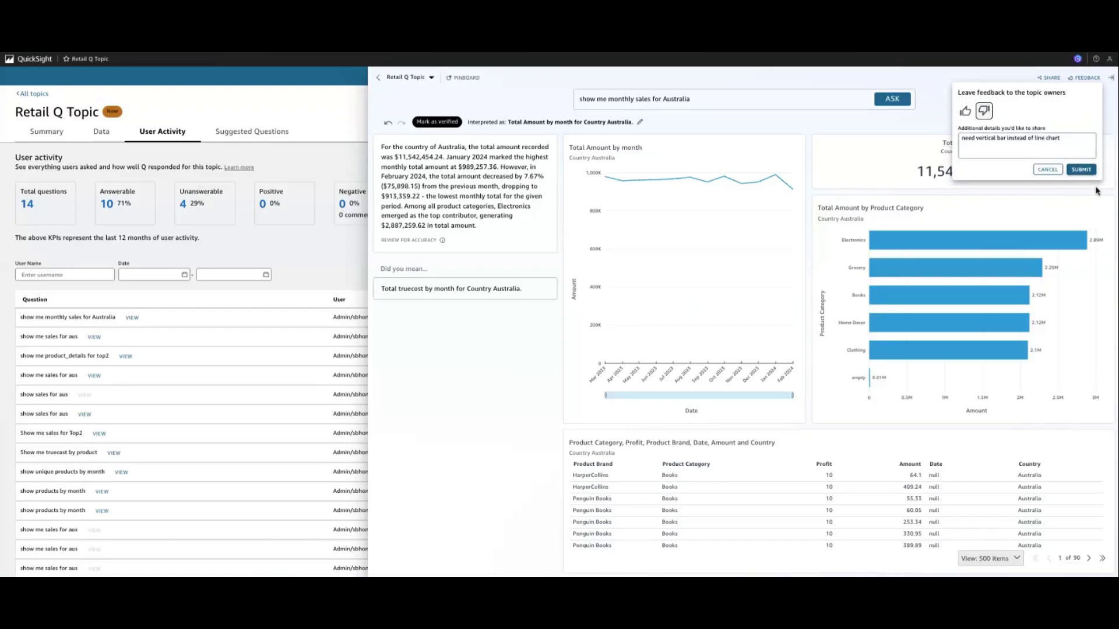
{"action": "left_click", "coordinate": [1094, 173]}
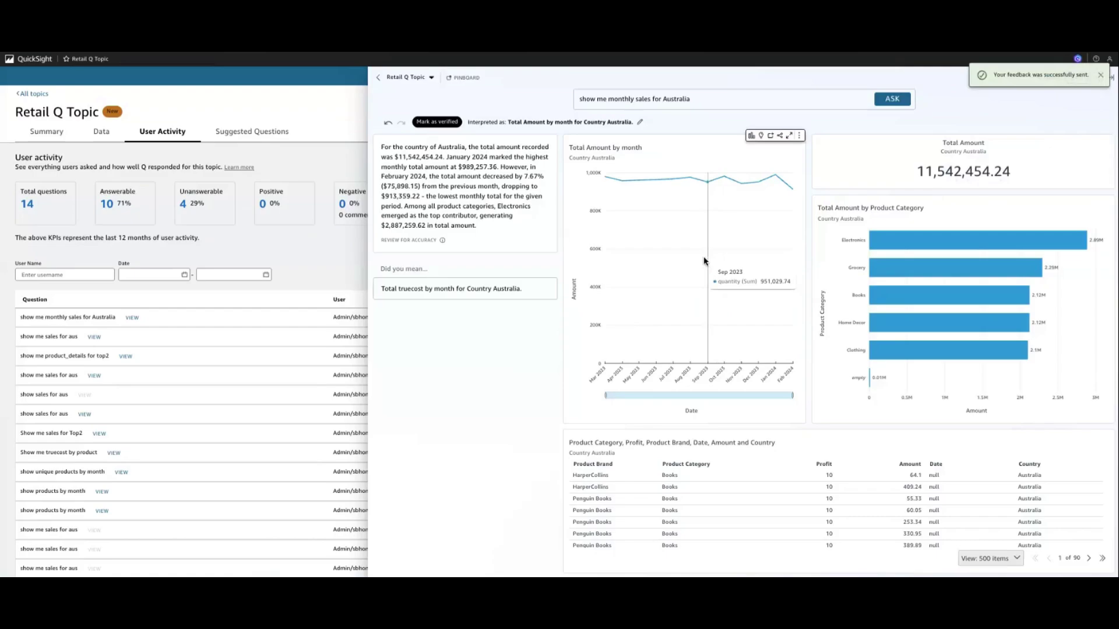
{"action": "left_click", "coordinate": [1101, 76]}
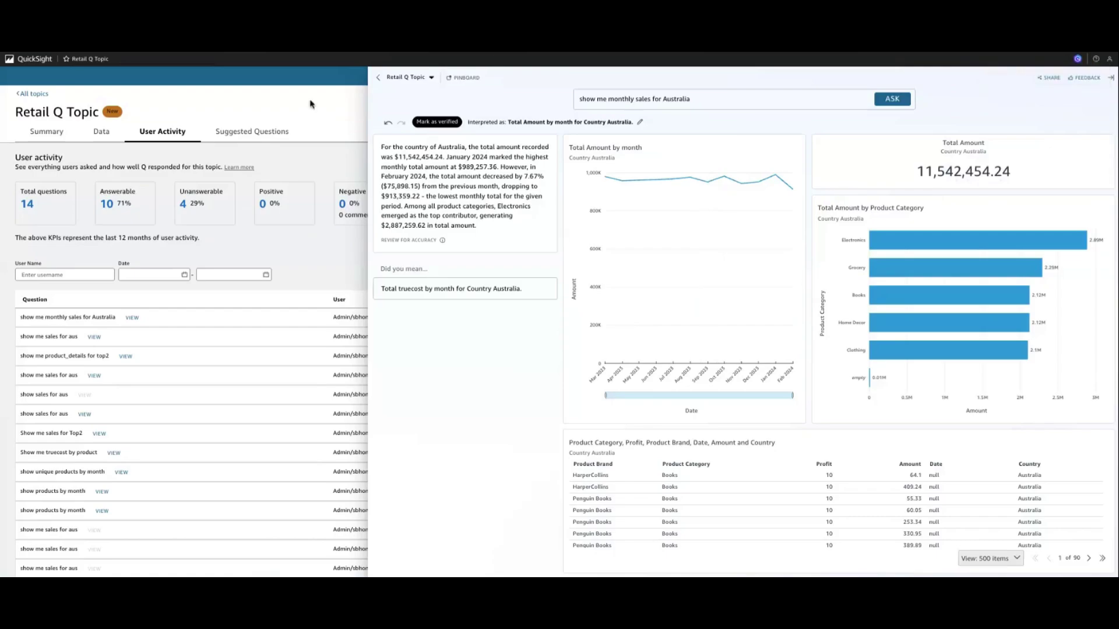
- Refresh the user activity, filter it to negative feedback and expand the monthly sales question to read its comment
{"action": "left_click", "coordinate": [311, 104]}
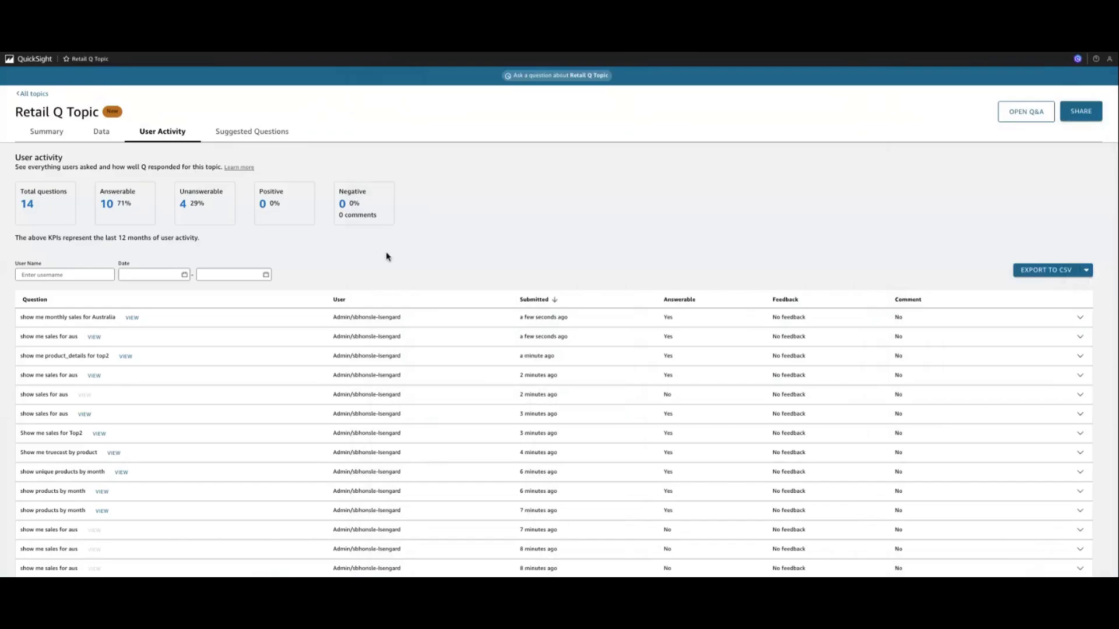
{"action": "key", "text": "F5"}
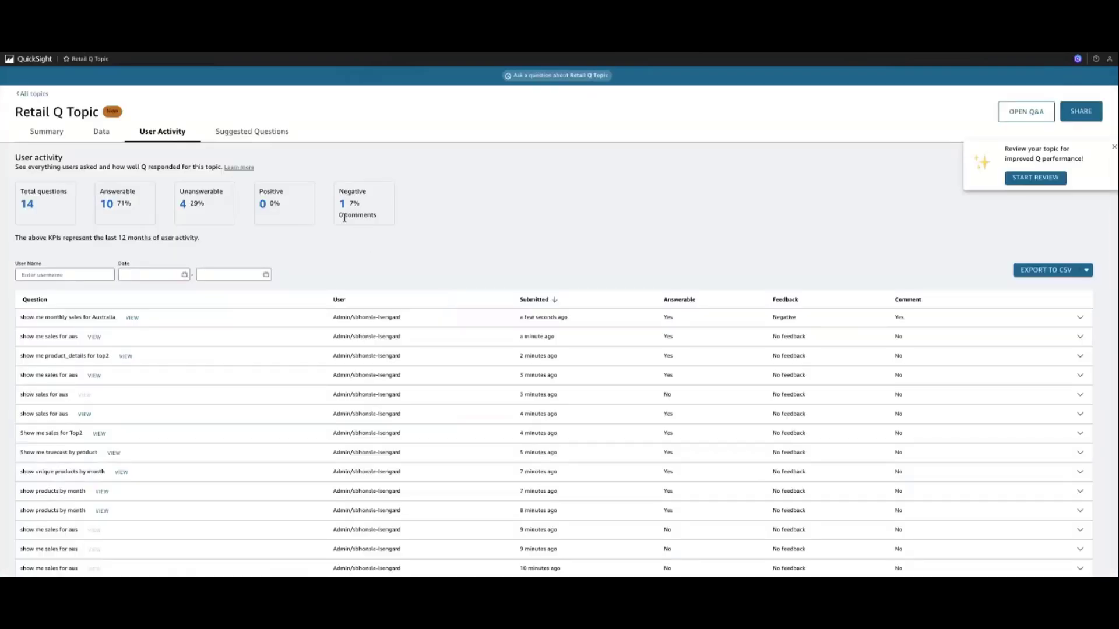
{"action": "left_click", "coordinate": [343, 205]}
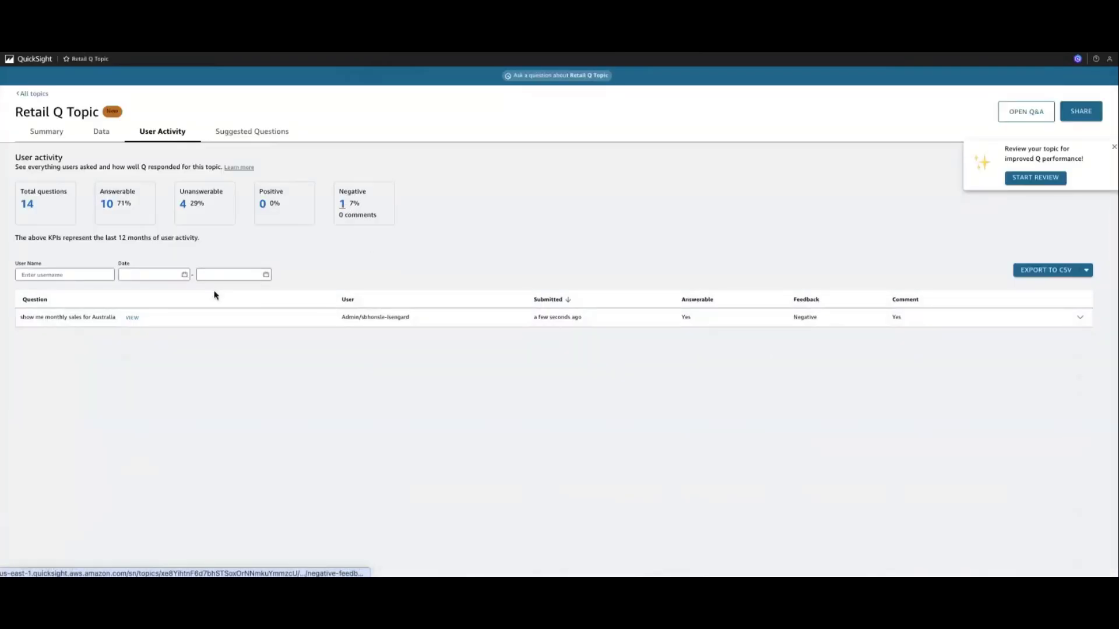
{"action": "left_click", "coordinate": [132, 318]}
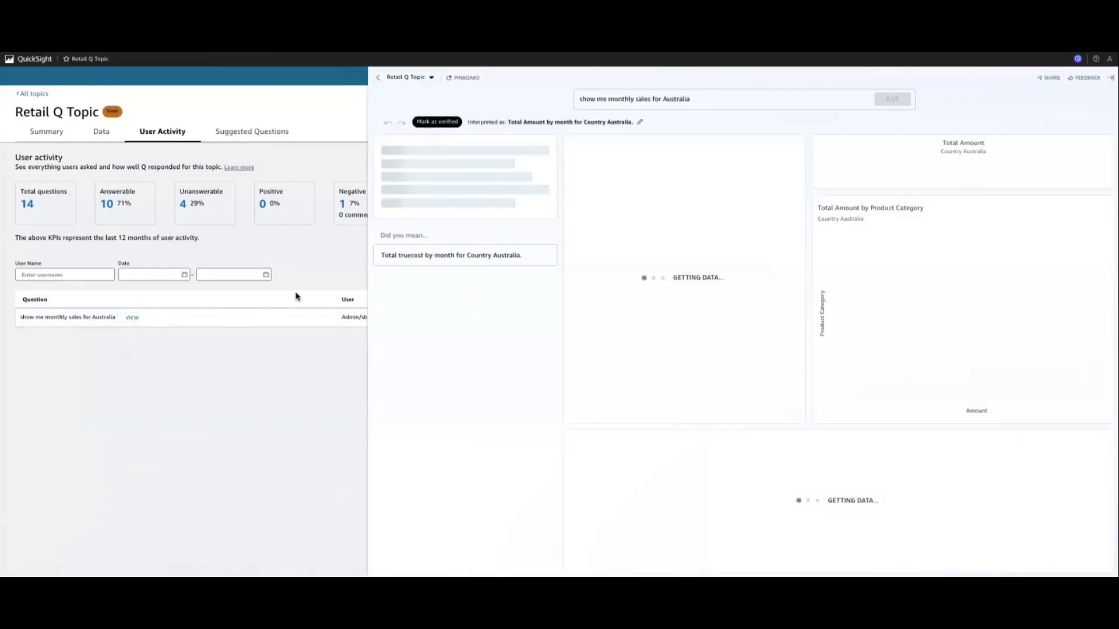
{"action": "left_click", "coordinate": [89, 320]}
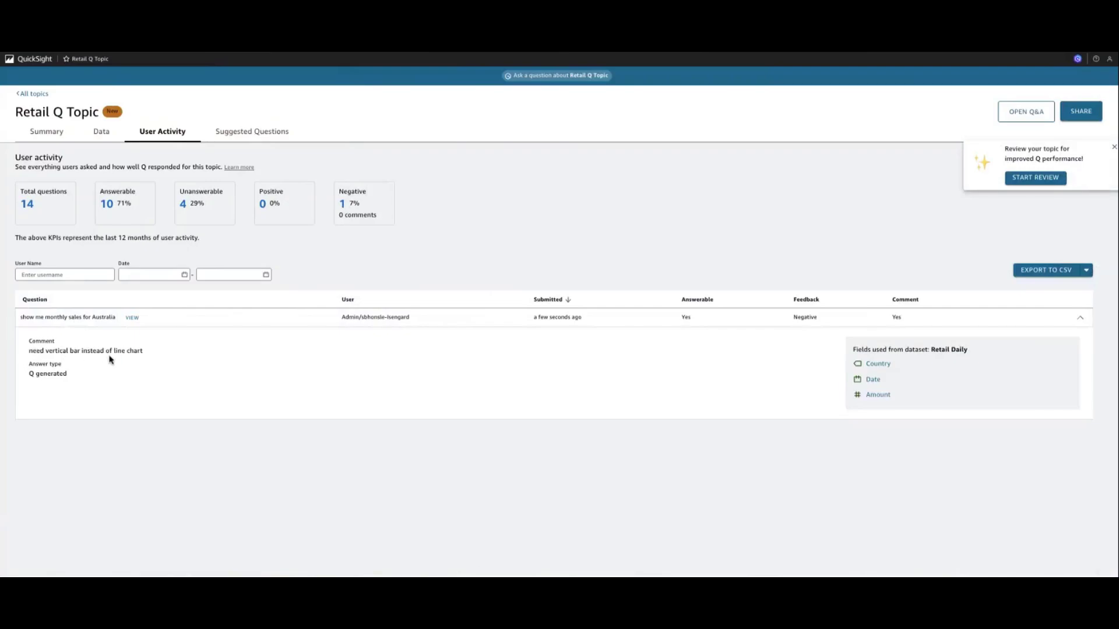
- Change the Total Amount by month visual in the monthly sales answer to a vertical bar chart and mark the answer as verified
{"action": "left_click", "coordinate": [132, 318]}
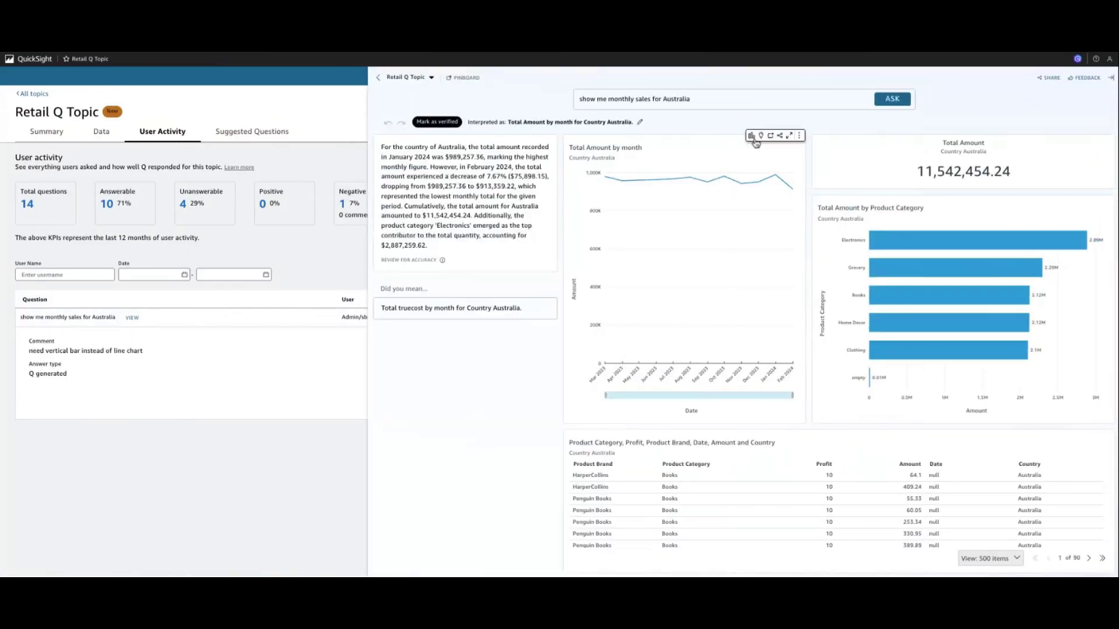
{"action": "left_click", "coordinate": [752, 135]}
{"action": "left_click", "coordinate": [715, 175]}
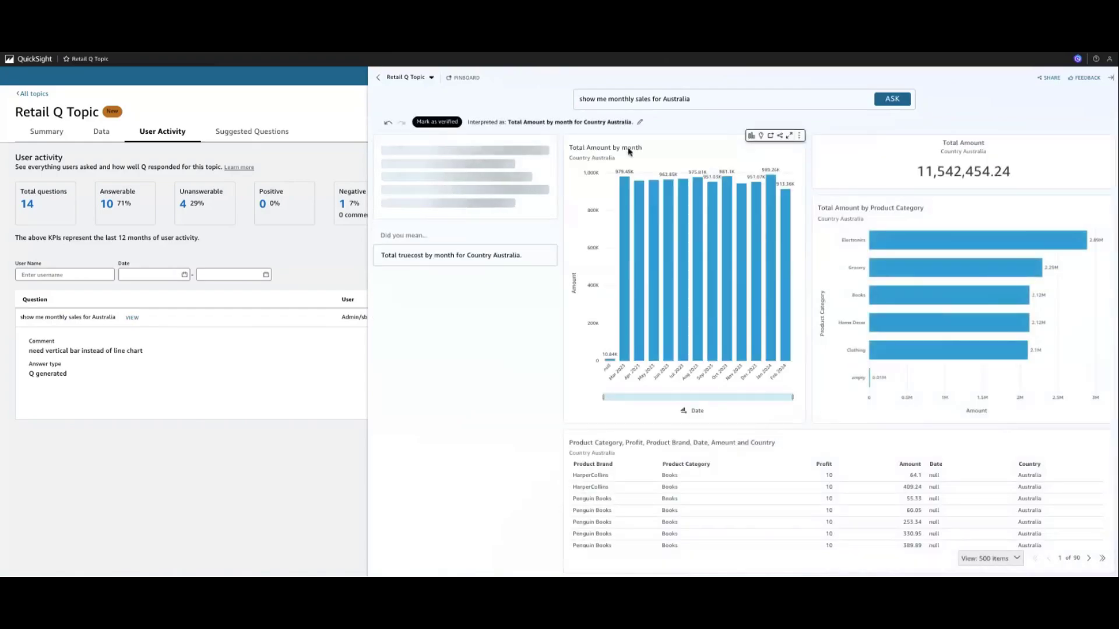
{"action": "left_click", "coordinate": [441, 125]}
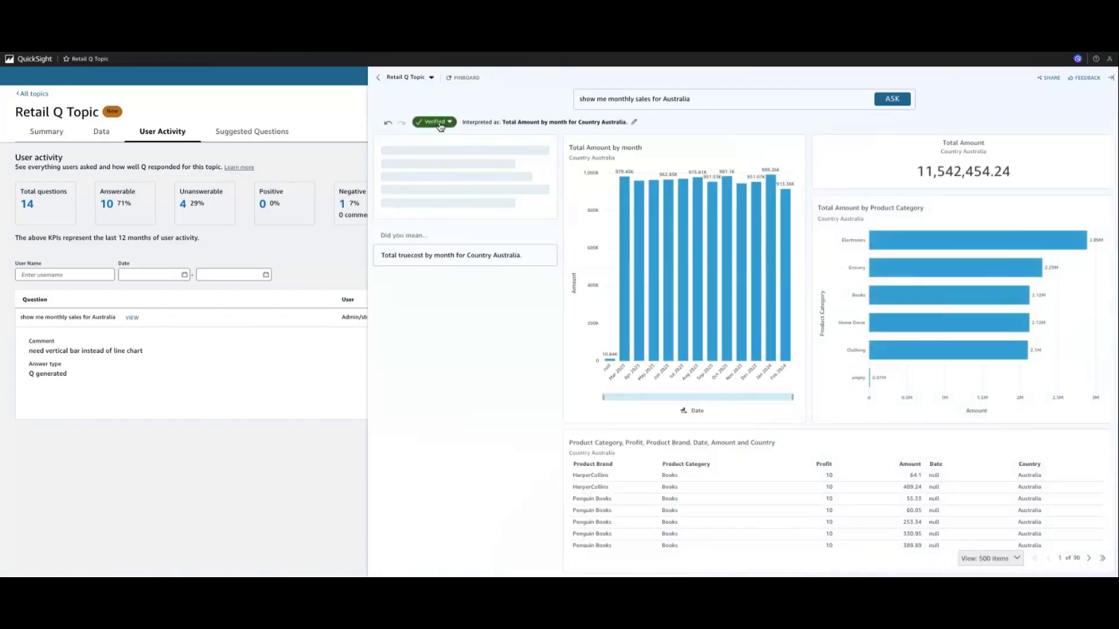
- Reopen the Q&A pane and view the answer to the verified suggested question "show me monthly sales for australia"
{"action": "left_click", "coordinate": [628, 103]}
{"action": "key", "text": "ctrl+c"}
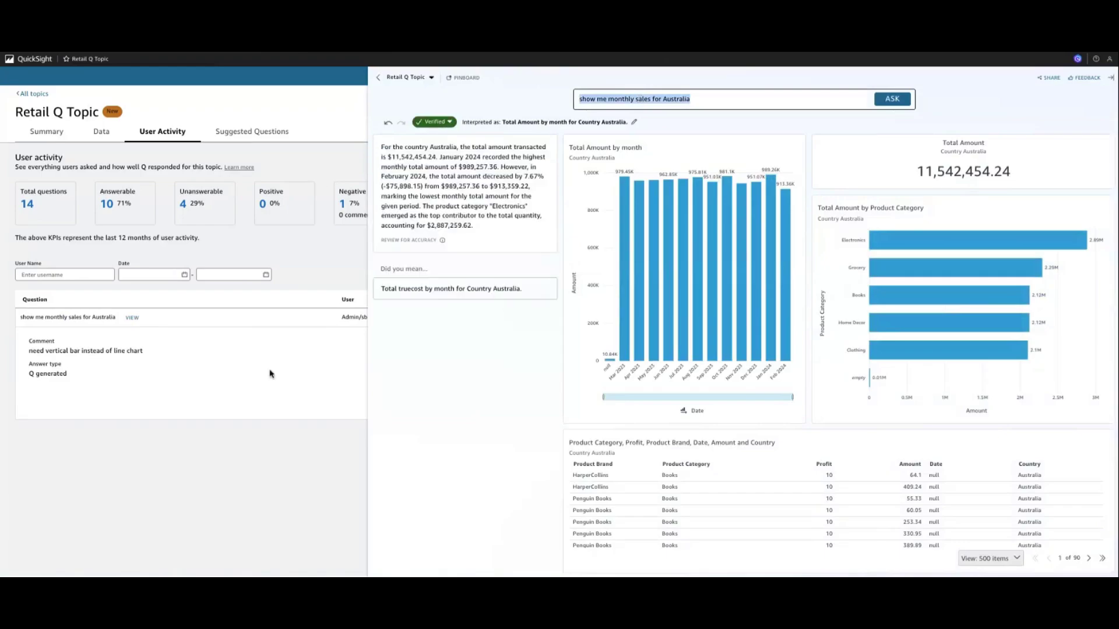
{"action": "left_click", "coordinate": [269, 394]}
{"action": "left_click", "coordinate": [569, 75]}
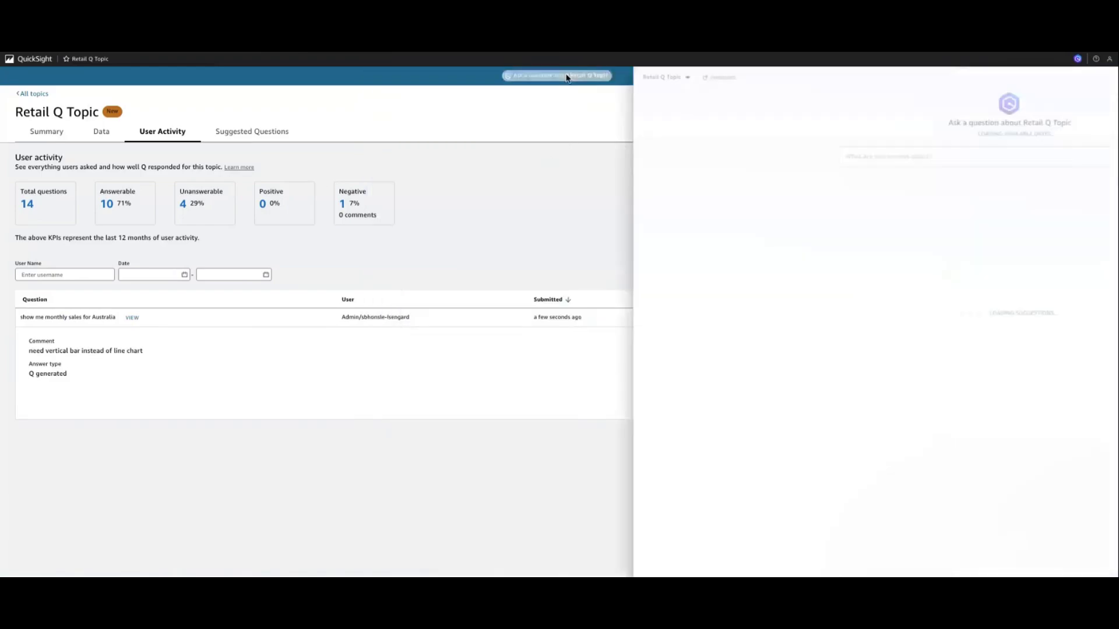
{"action": "left_click", "coordinate": [654, 160]}
{"action": "key", "text": "ctrl+v"}
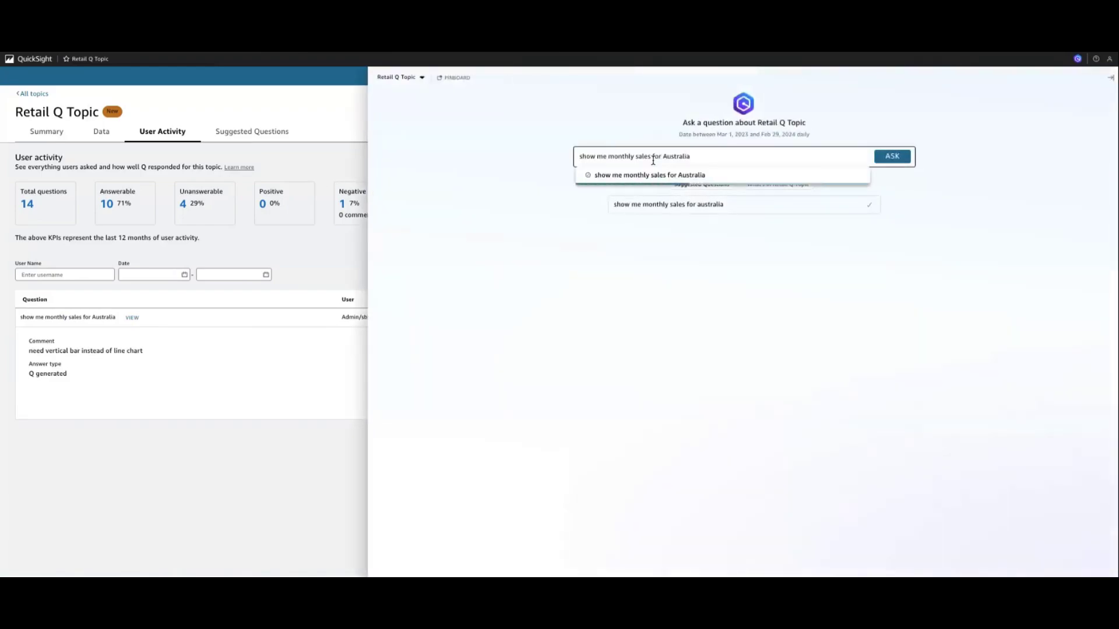
{"action": "left_click", "coordinate": [712, 210]}
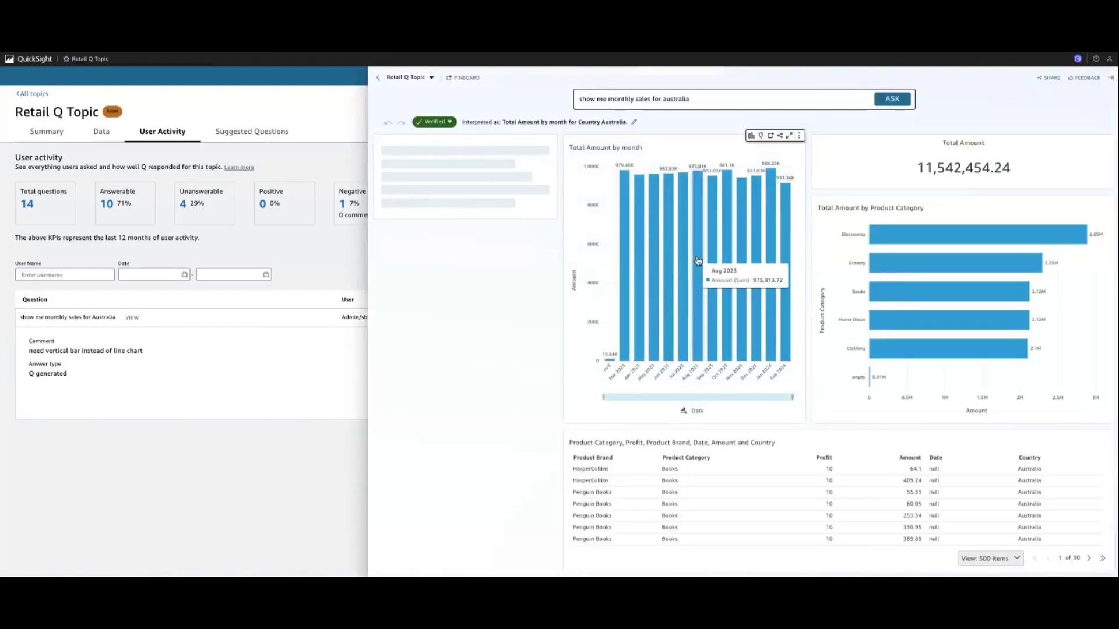
{"action": "left_click", "coordinate": [302, 481]}
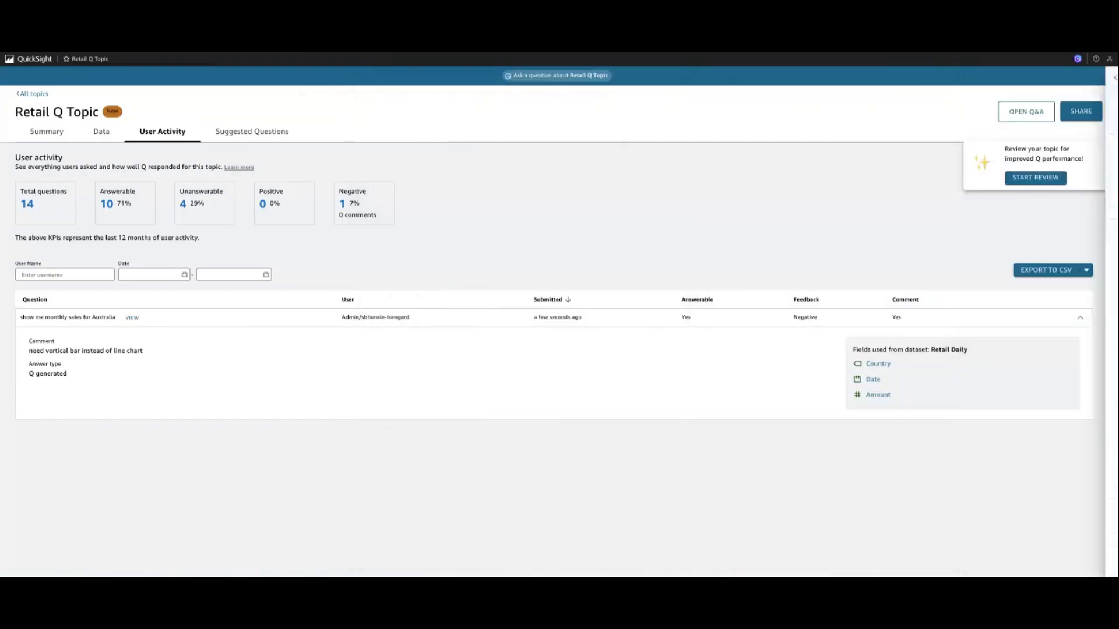